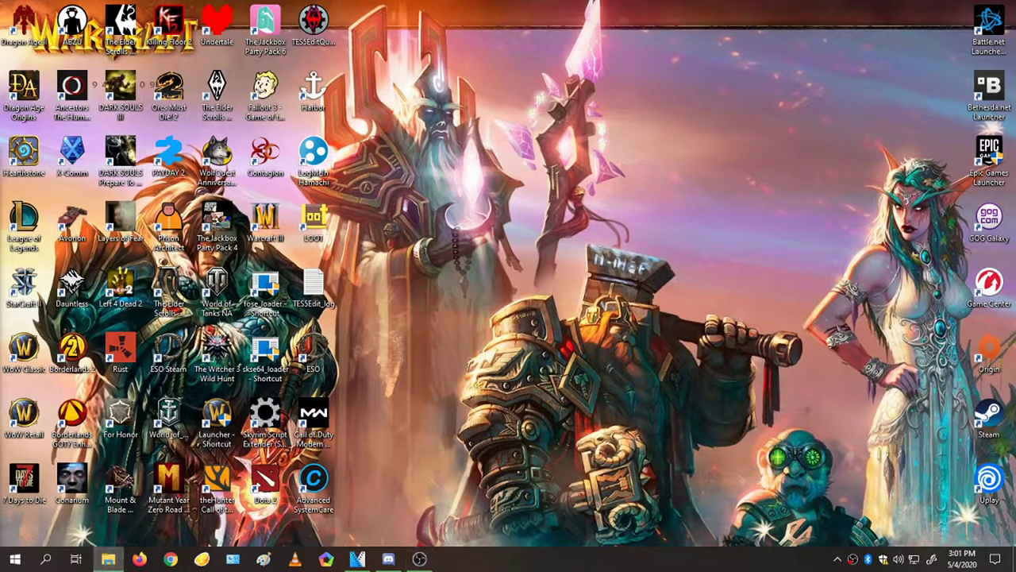
Open a second File Explorer window and place it on the right beside the first.
click(108, 559)
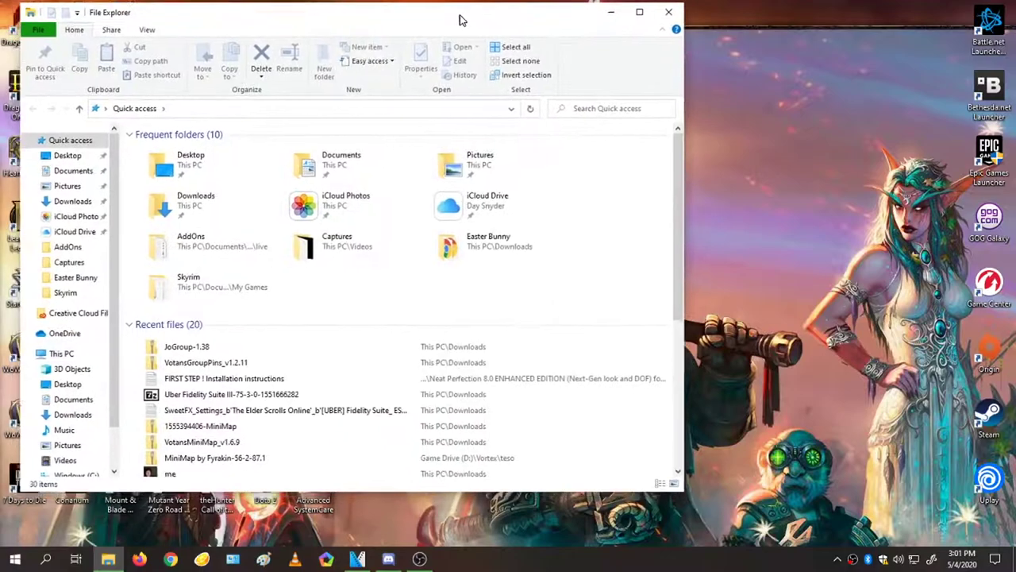
right_click(108, 559)
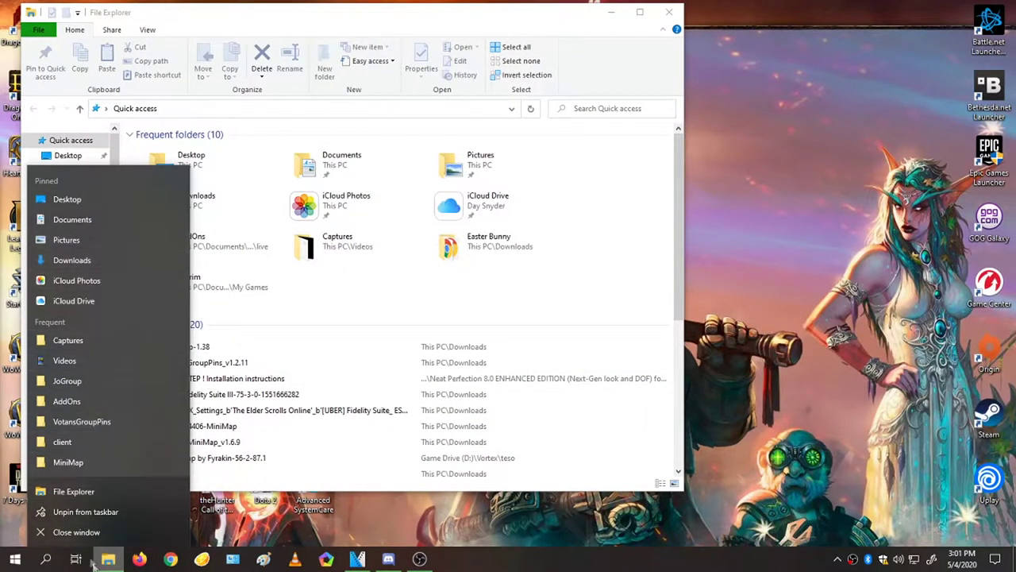
click(140, 560)
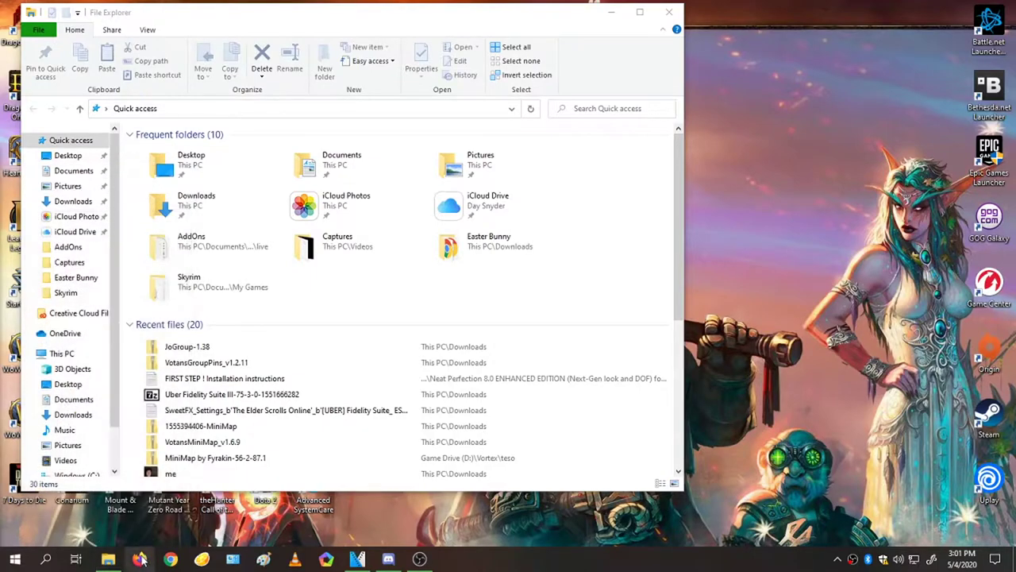
right_click(111, 560)
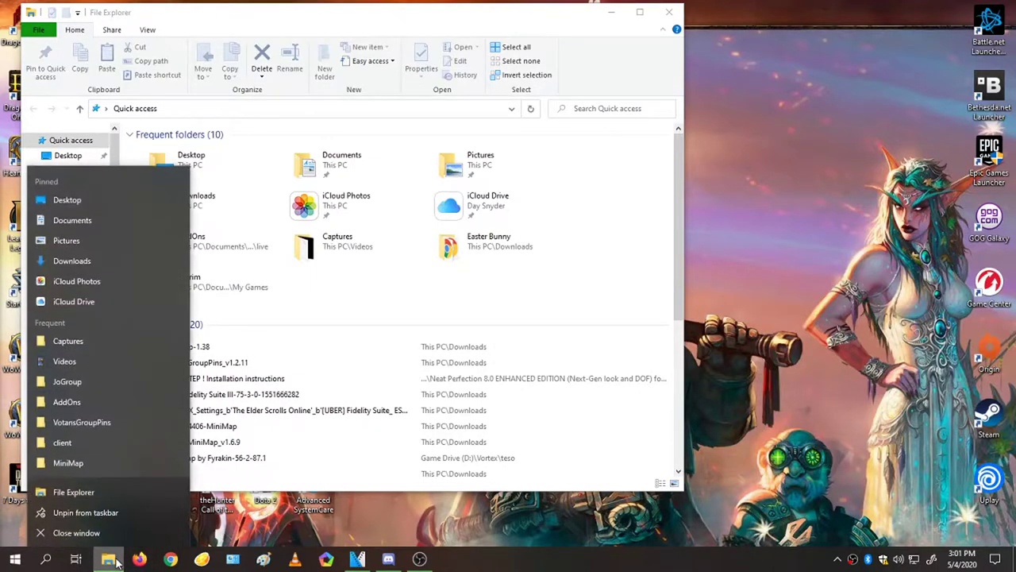
click(102, 494)
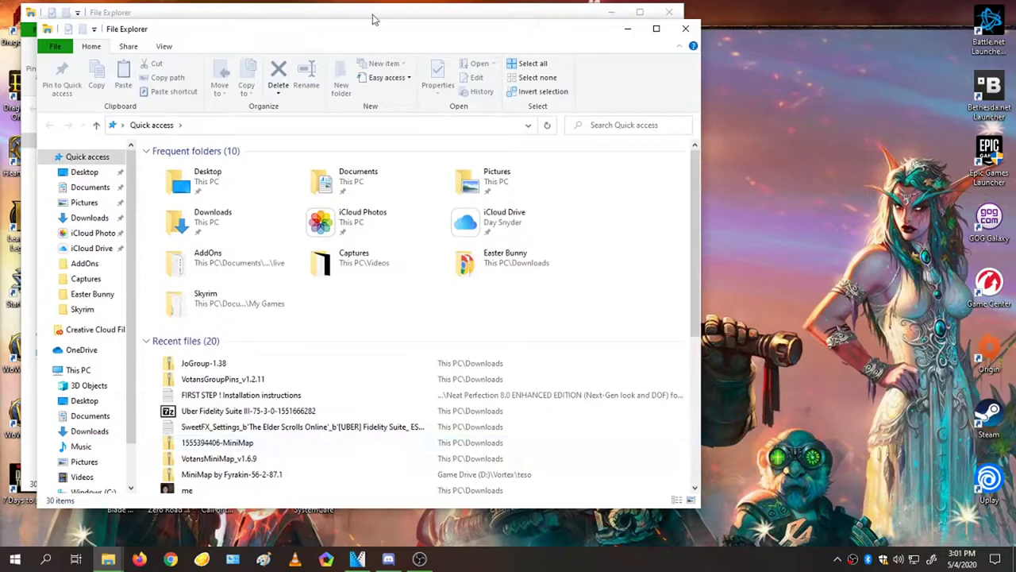
drag(378, 32, 686, 63)
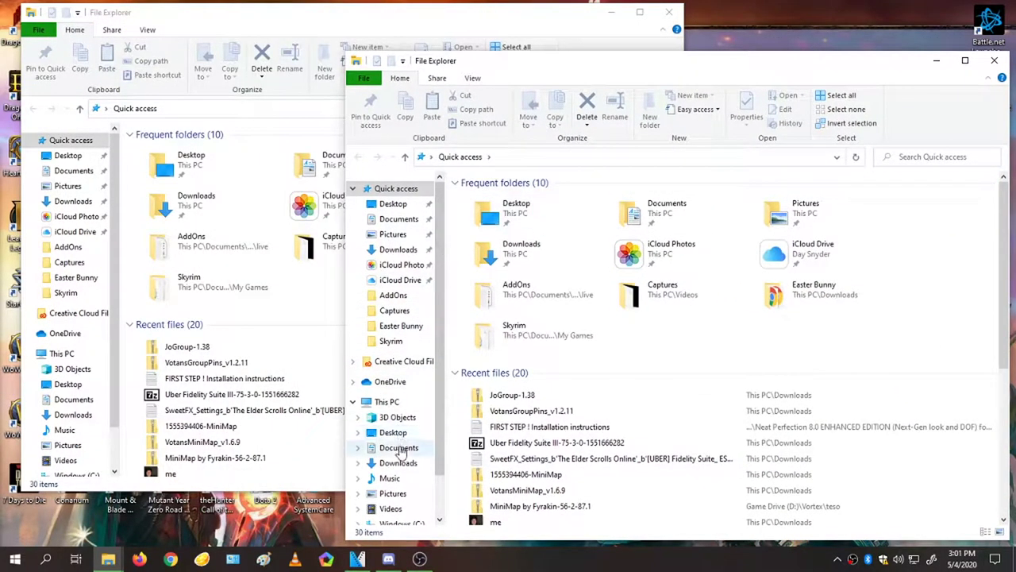
Browse the right window to Documents\Elder Scrolls Online\live\AddOns.
click(399, 448)
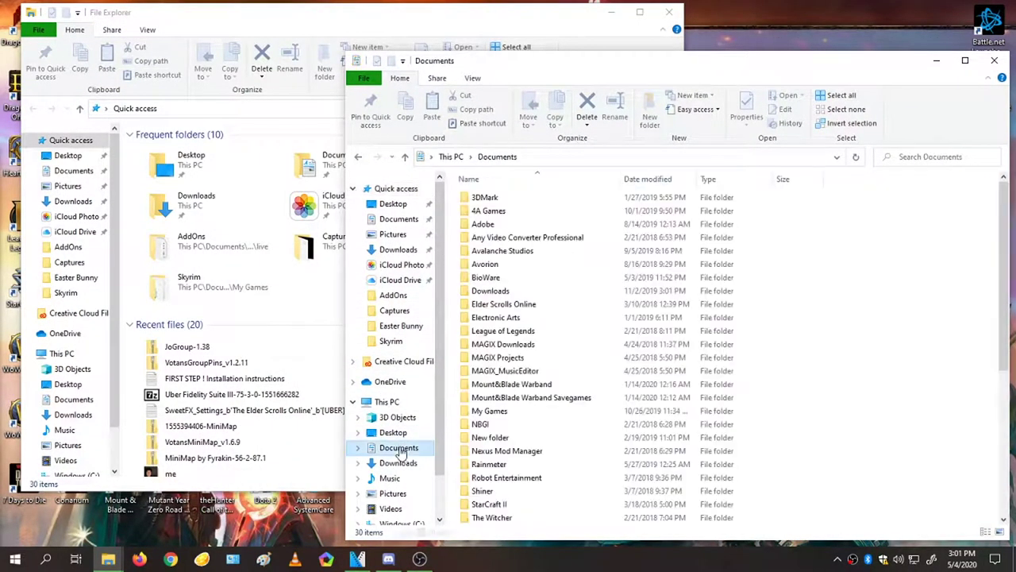
double_click(552, 308)
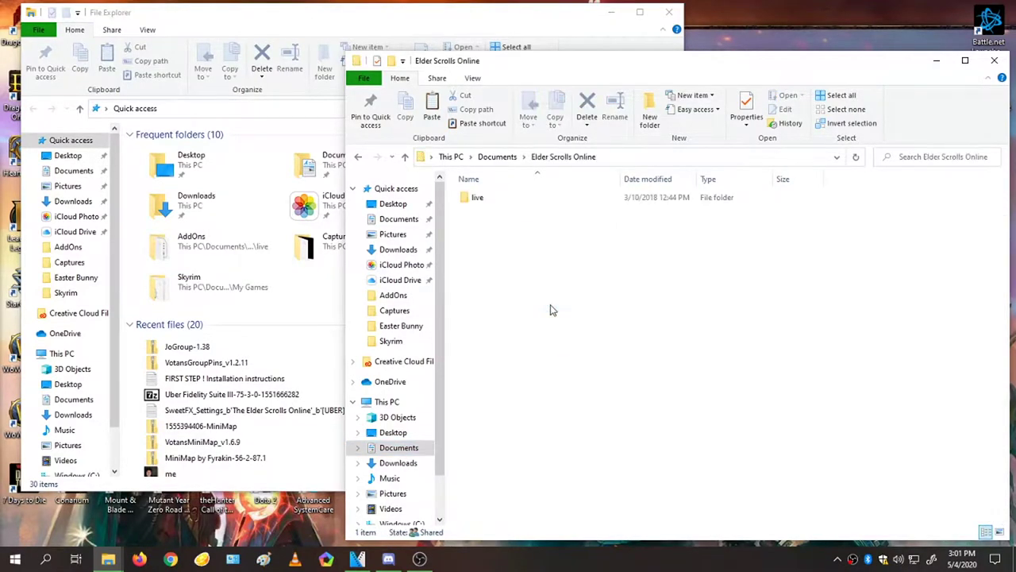
double_click(477, 197)
double_click(481, 197)
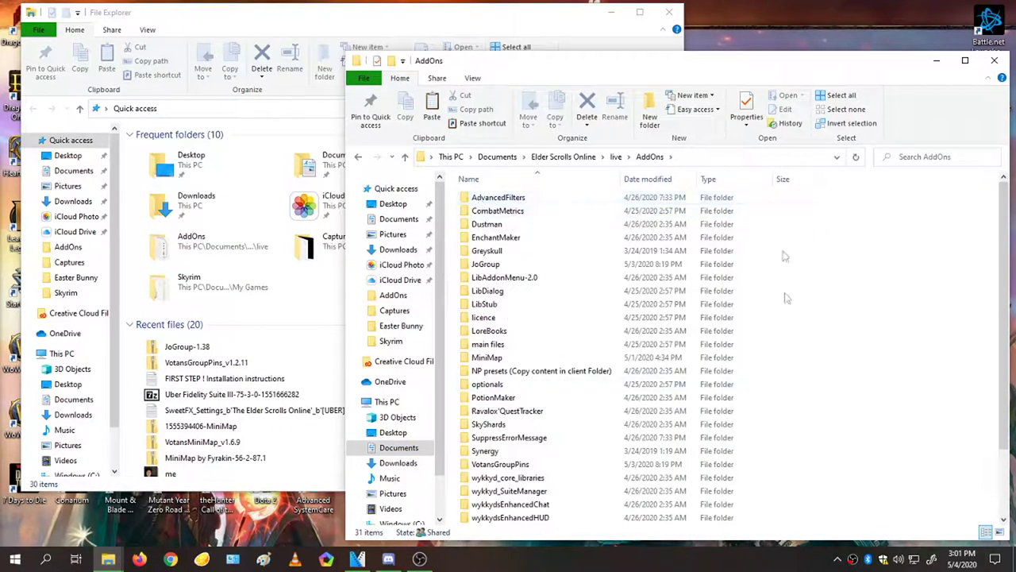
Copy VotansGroupPins from Downloads\VotansGroupPins_v1.2.11.zip into AddOns, replacing files, and close both windows.
click(73, 203)
click(71, 202)
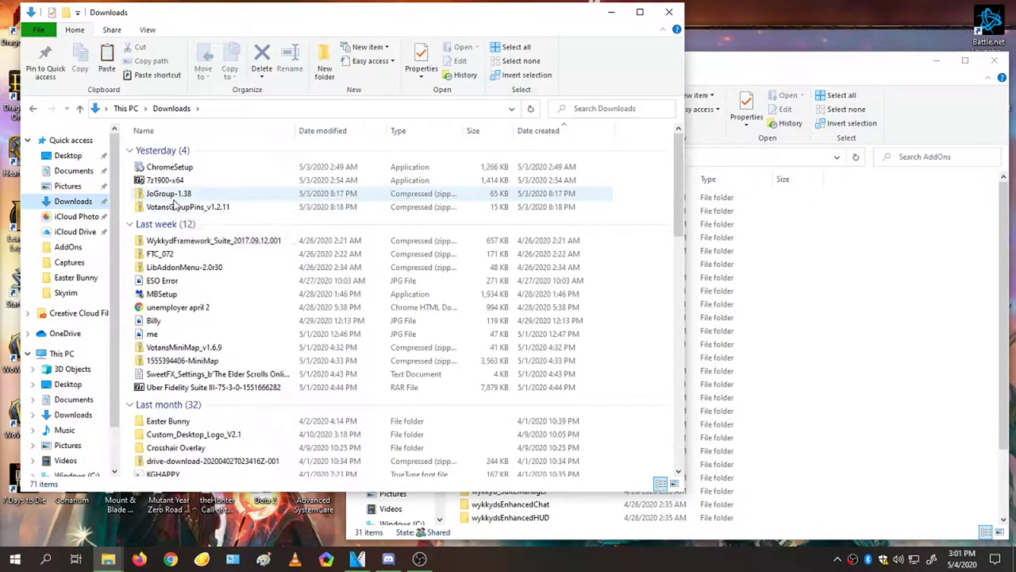
double_click(180, 208)
drag(168, 151, 925, 289)
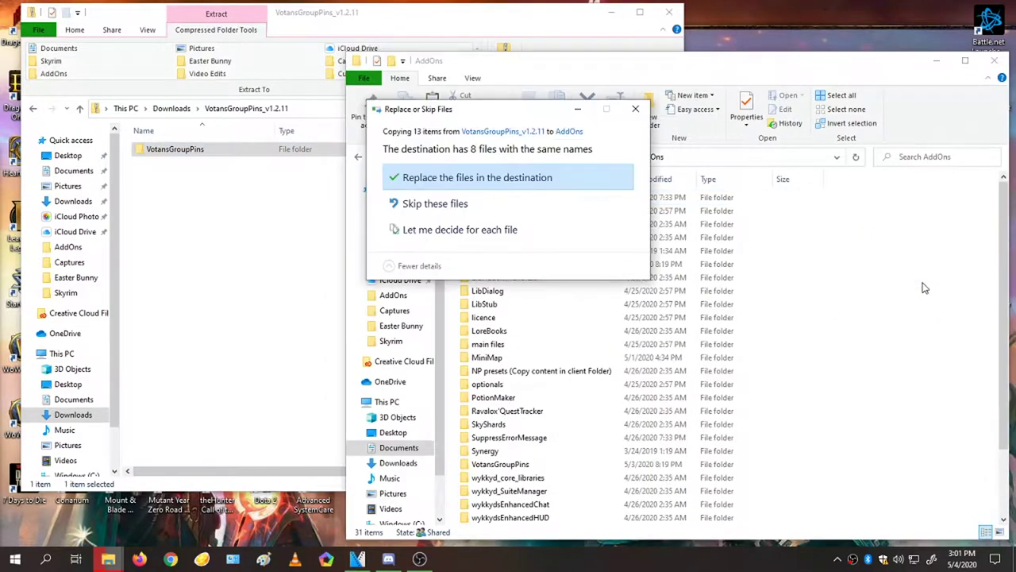
click(638, 111)
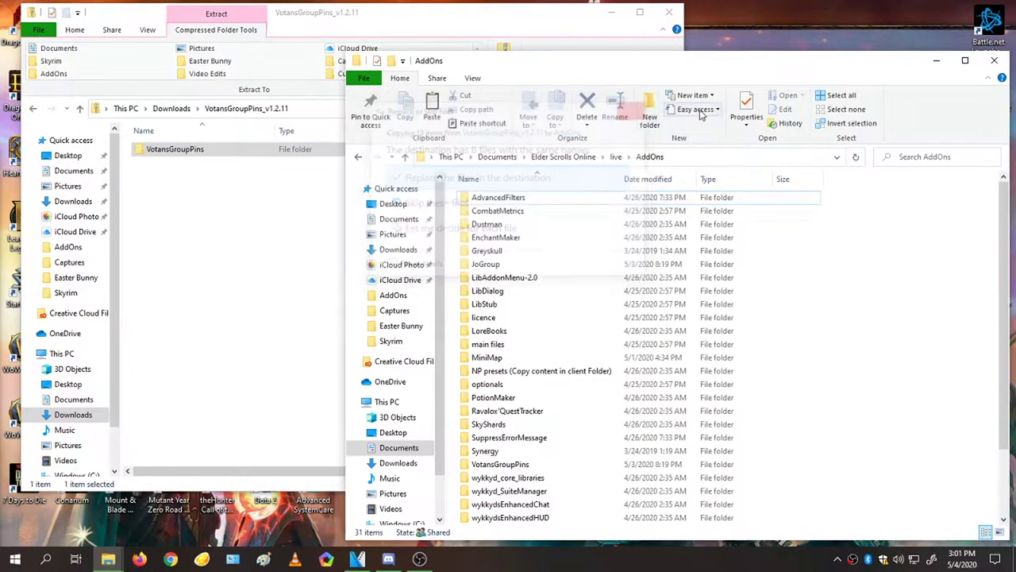
click(992, 61)
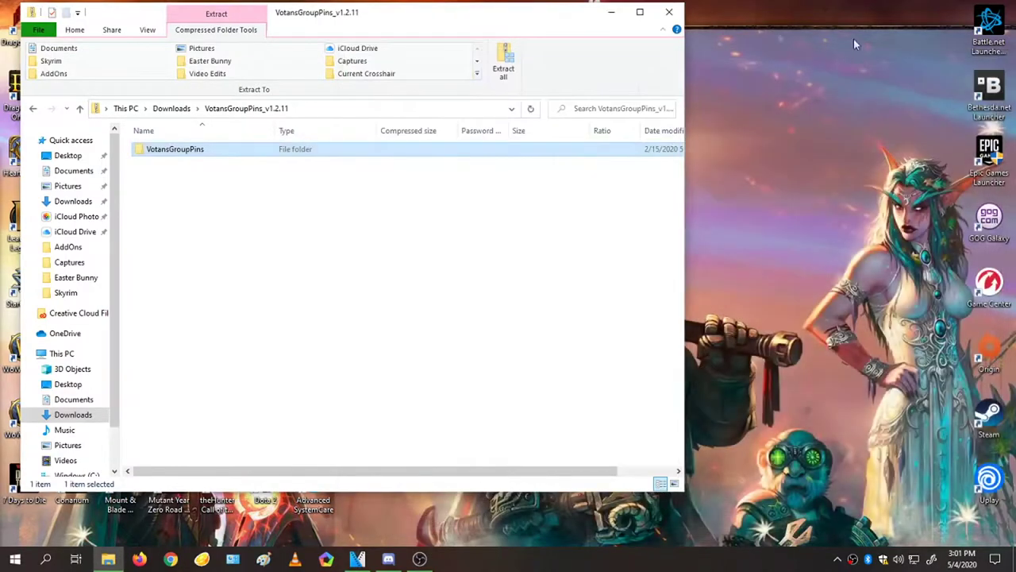
click(669, 16)
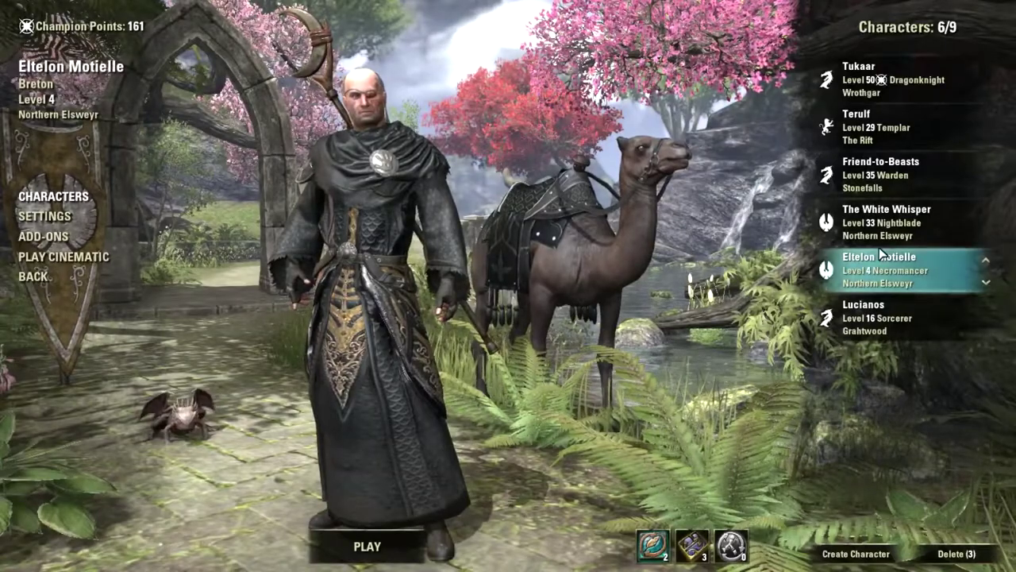
Log into Northern Elsweyr with the level 4 Necromancer and close the welcome screen.
double_click(885, 286)
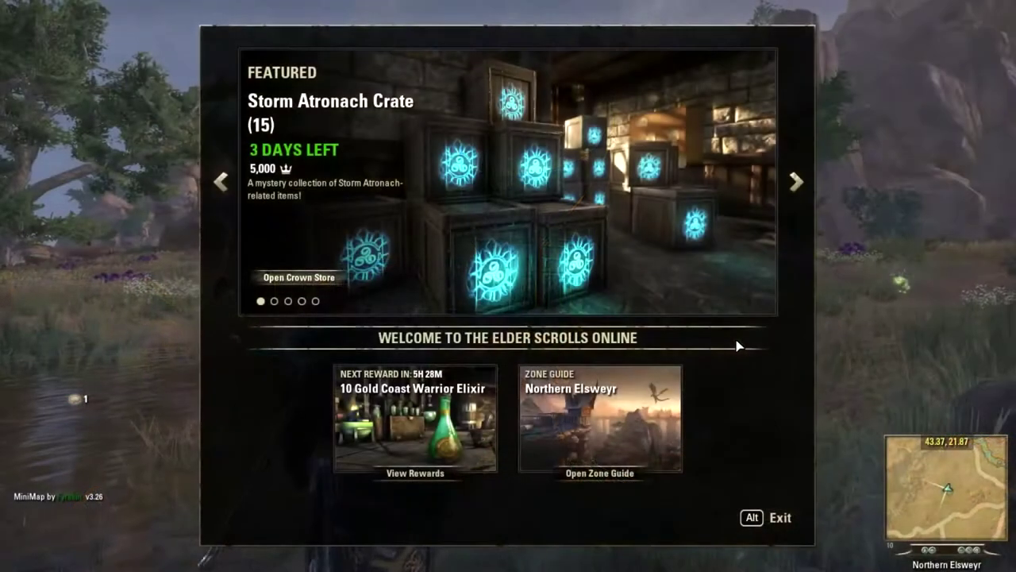
key(alt)
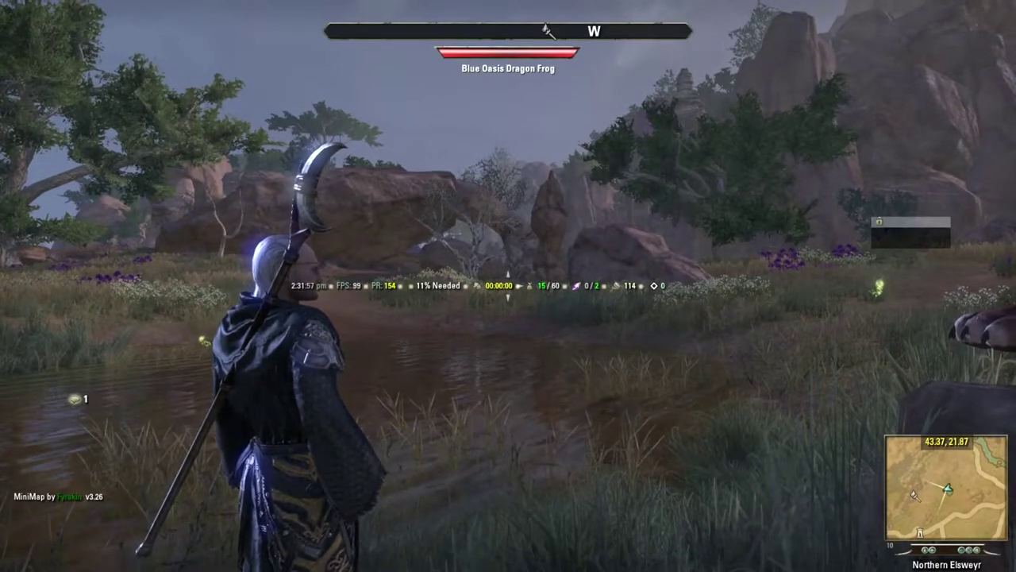
key(Escape)
Check the installed add-ons list, then run along the path toward Star Haven Wayshrine.
click(60, 258)
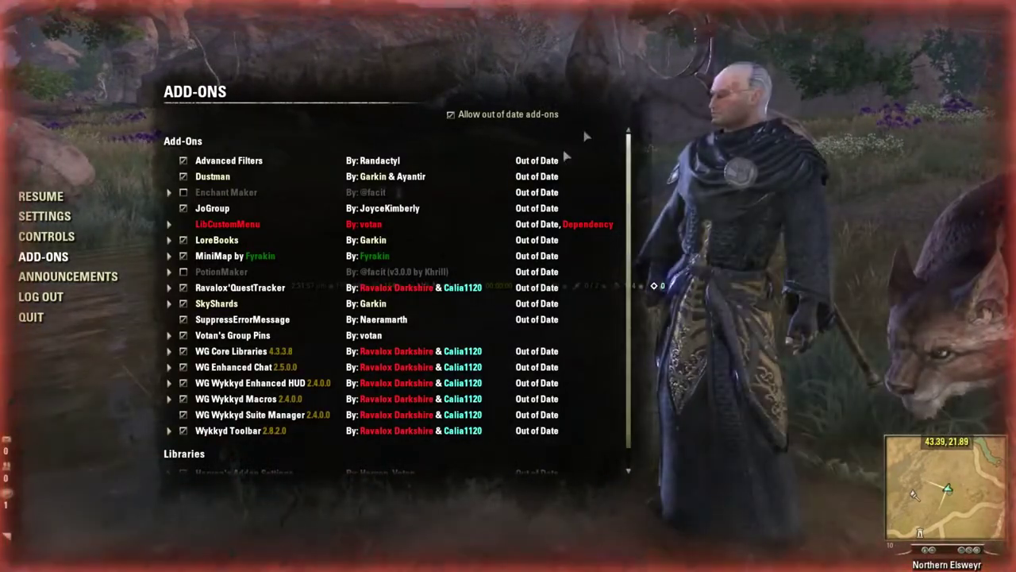
key(Escape)
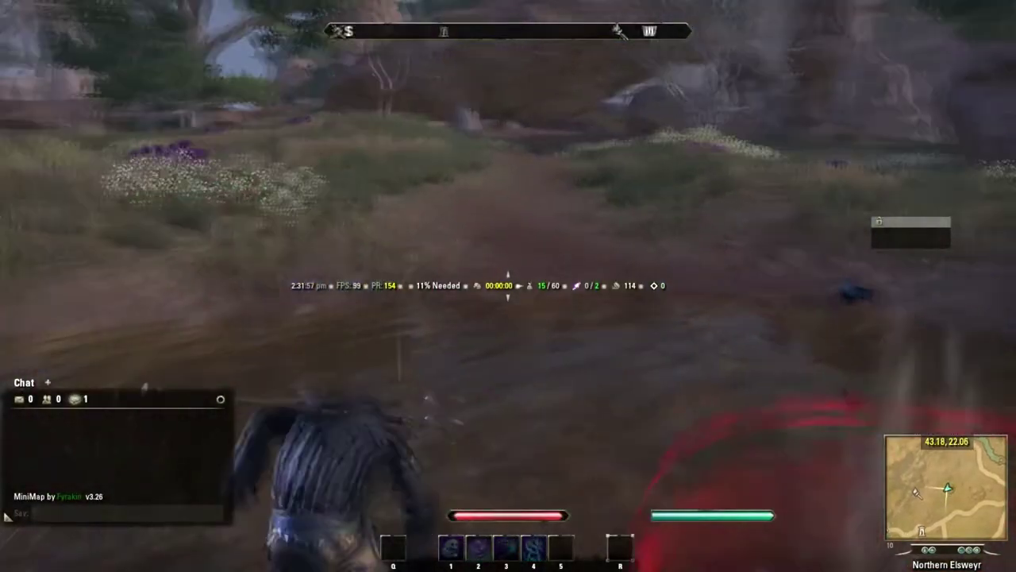
key(w)
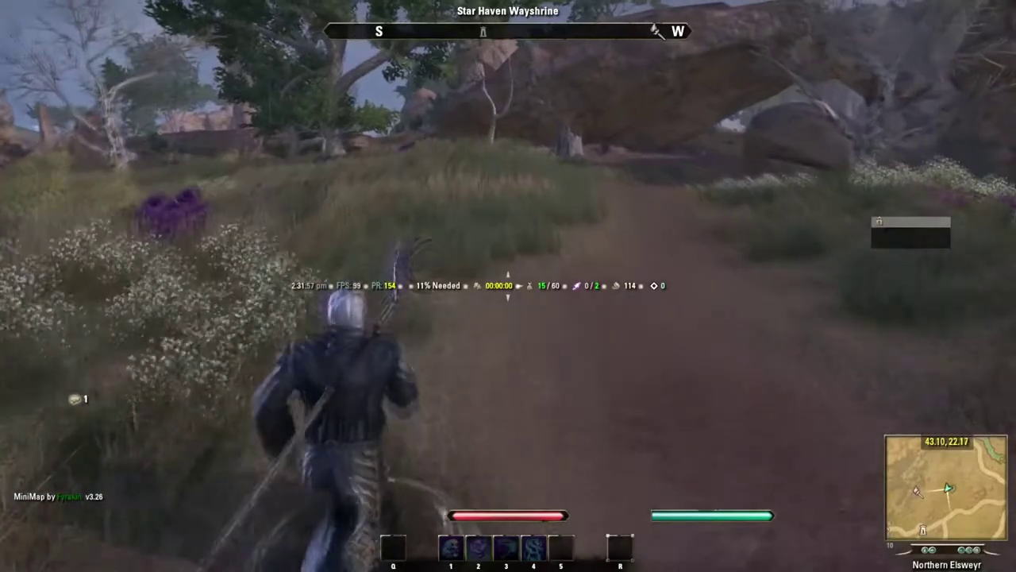
key(w)
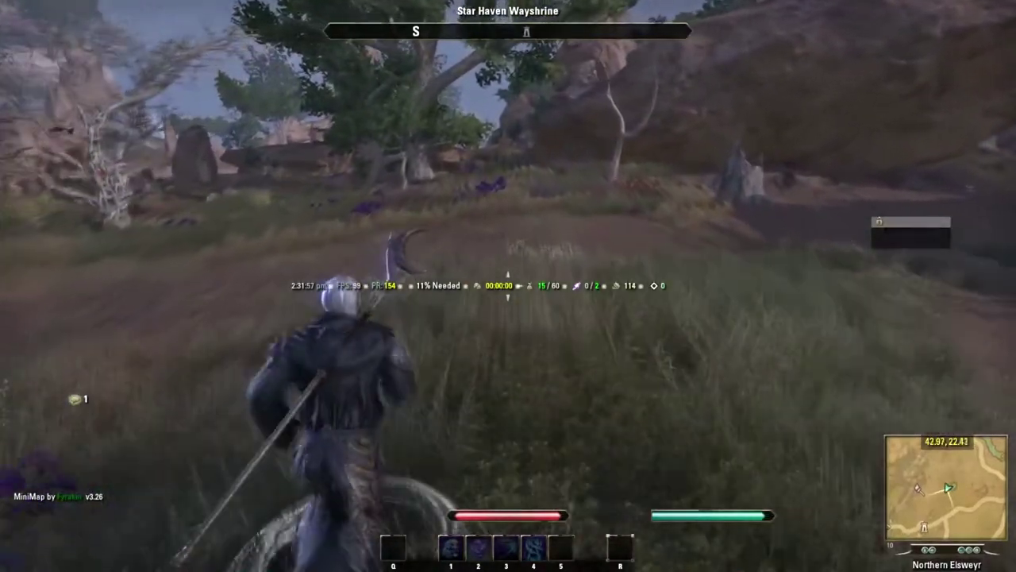
key(w)
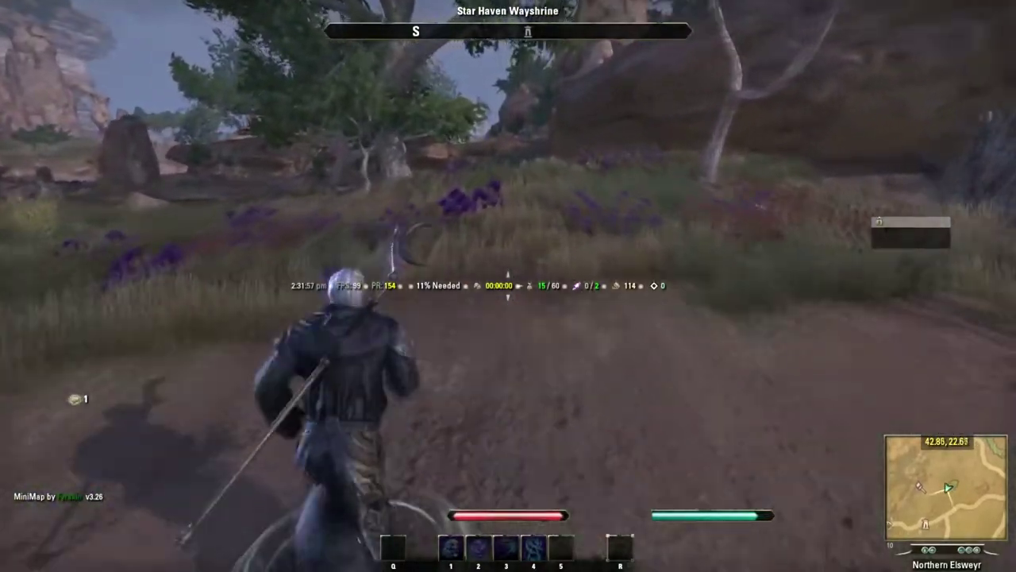
key(w)
key(w)
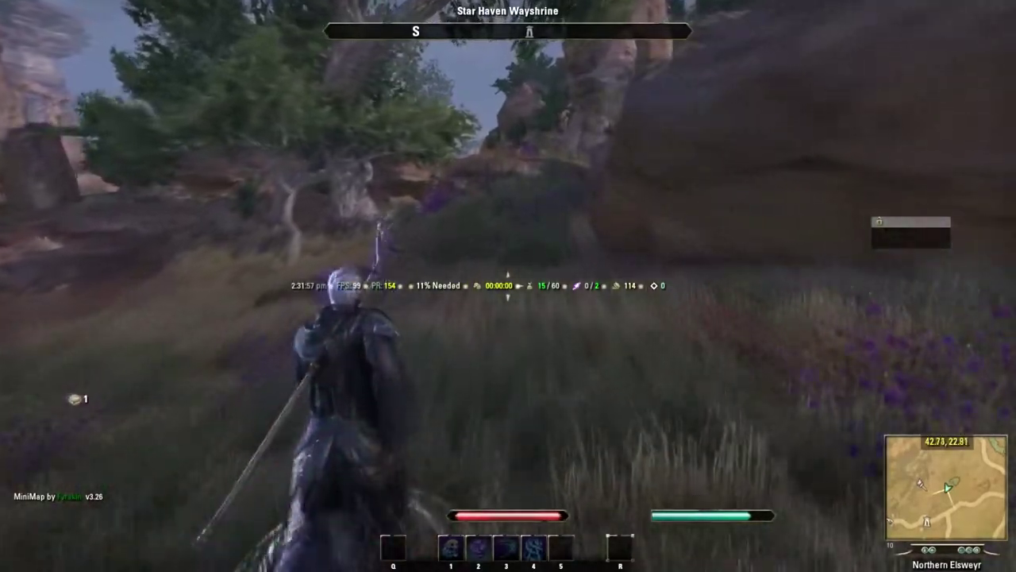
key(w)
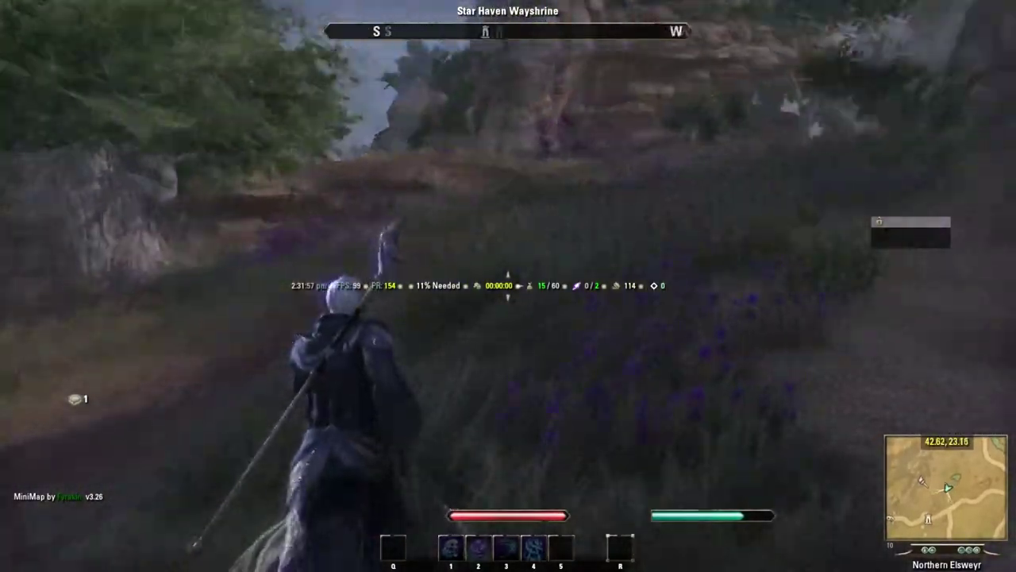
key(w)
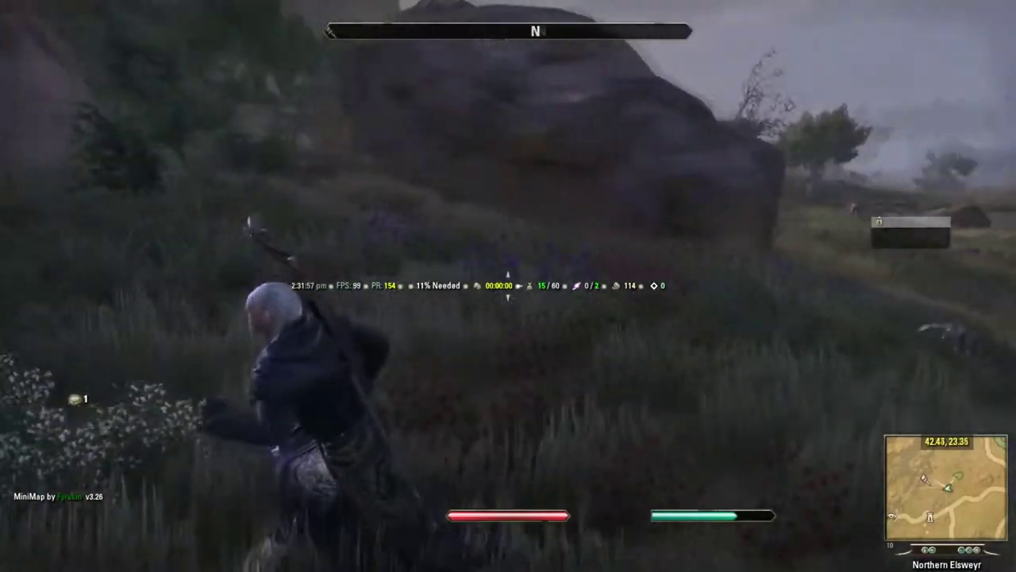
key(Escape)
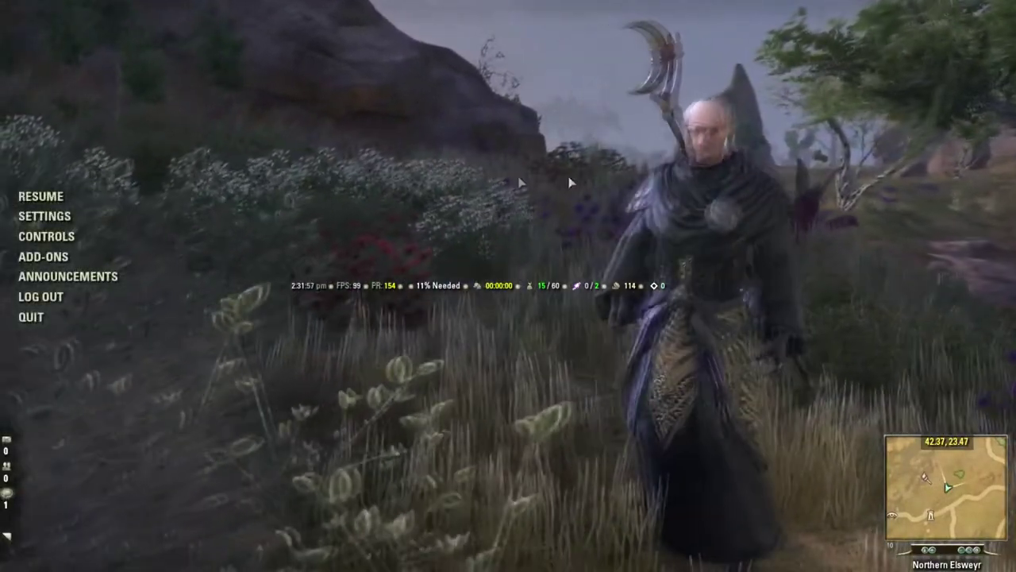
In the Add-ons list, leave 'Allow out of date add-ons' ticked.
click(57, 216)
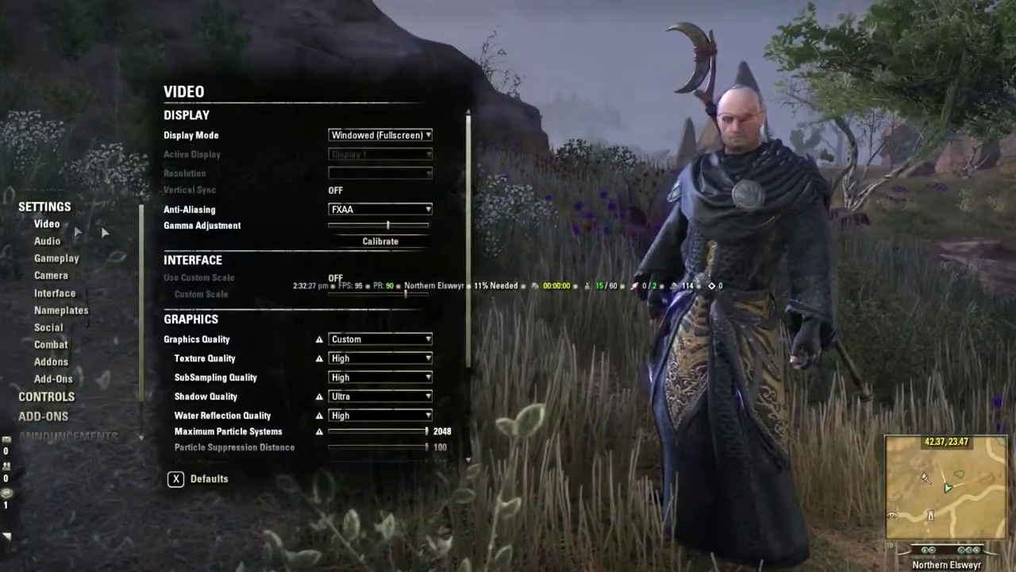
click(59, 419)
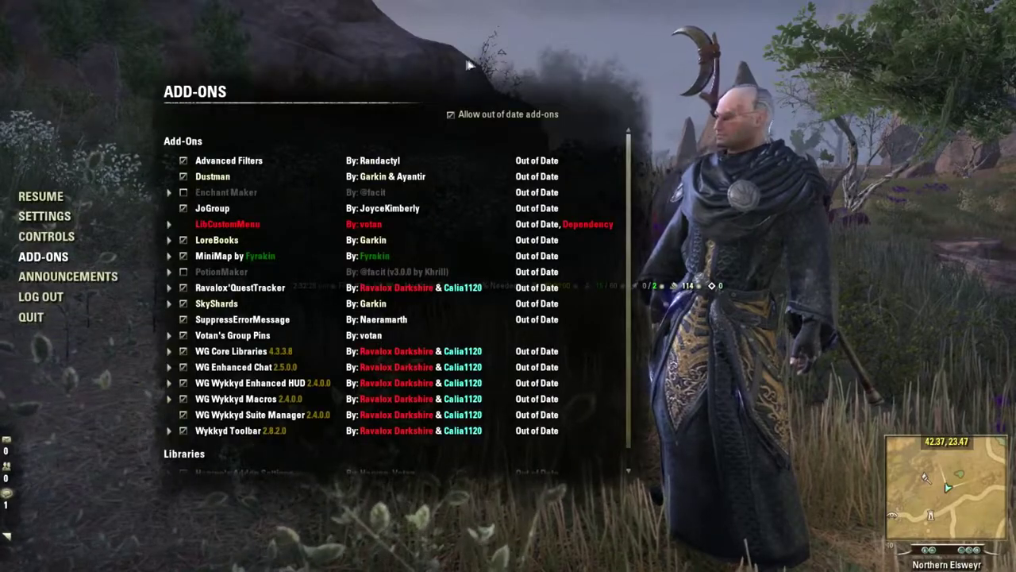
click(451, 116)
click(450, 116)
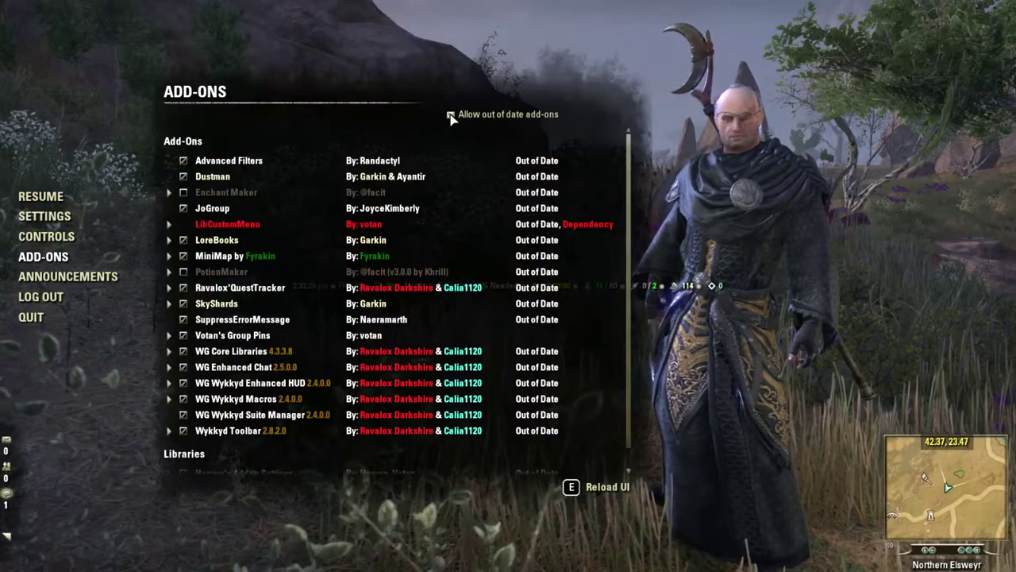
scroll(272, 297, down, 2)
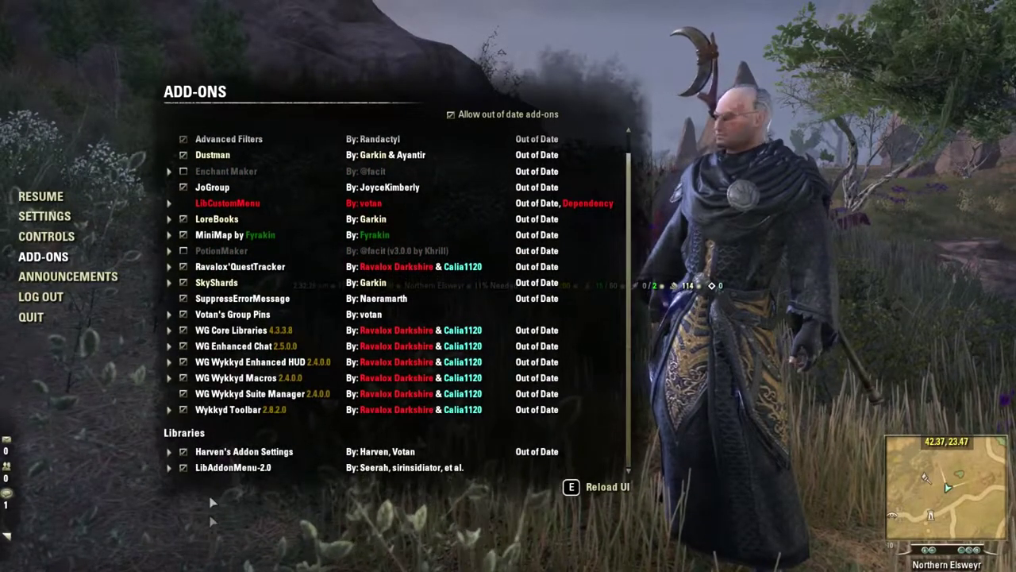
scroll(194, 463, up, 2)
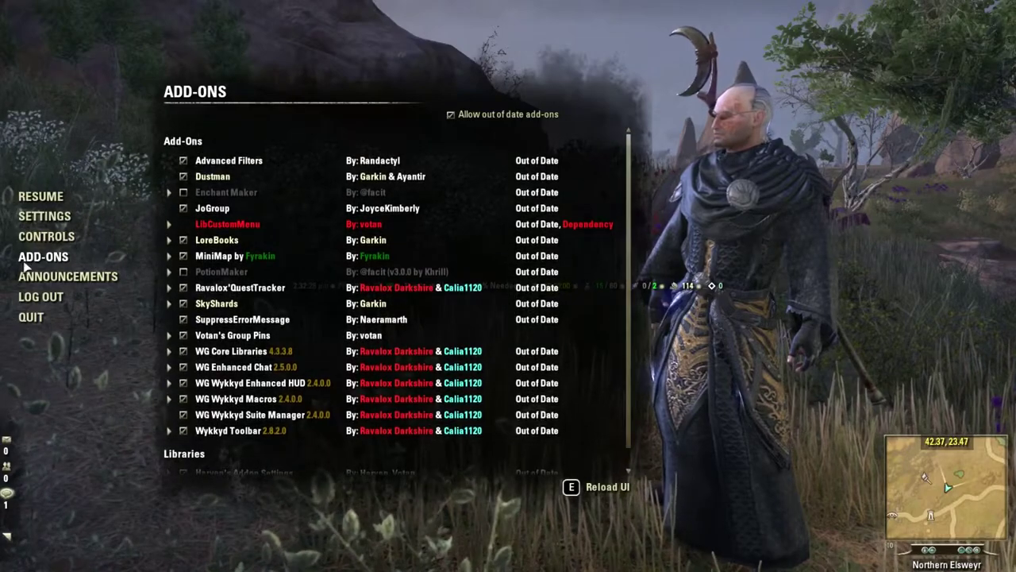
click(39, 219)
click(51, 362)
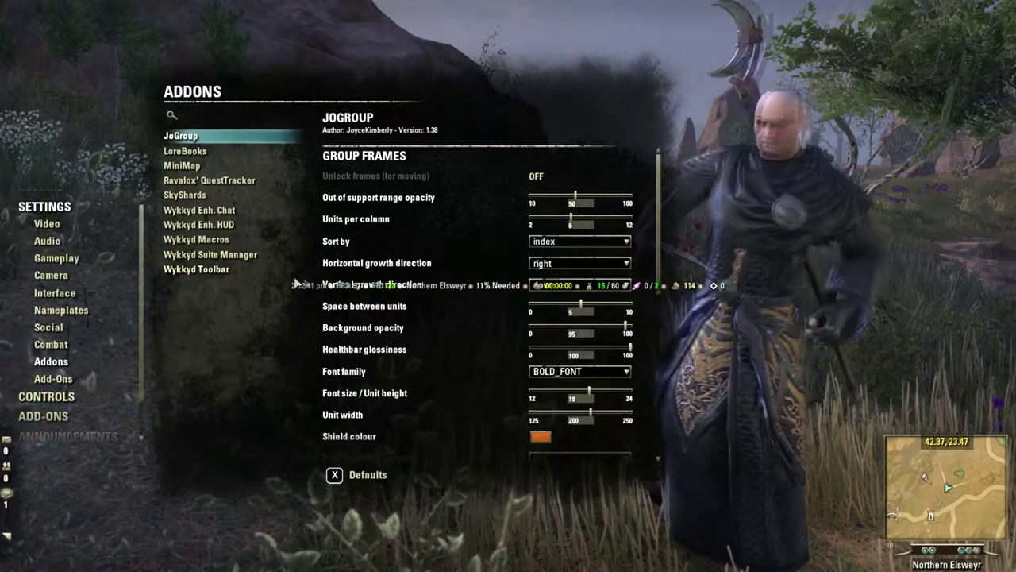
Move the Wykkyd Toolbar to the screen bottom and set Tool Alignment to LEFT.
click(195, 269)
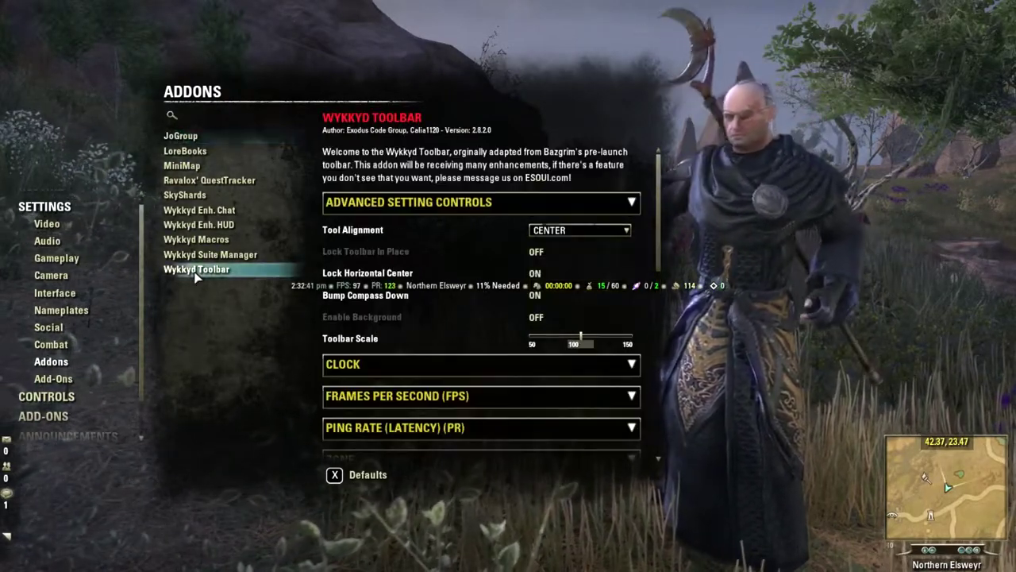
drag(449, 289, 423, 498)
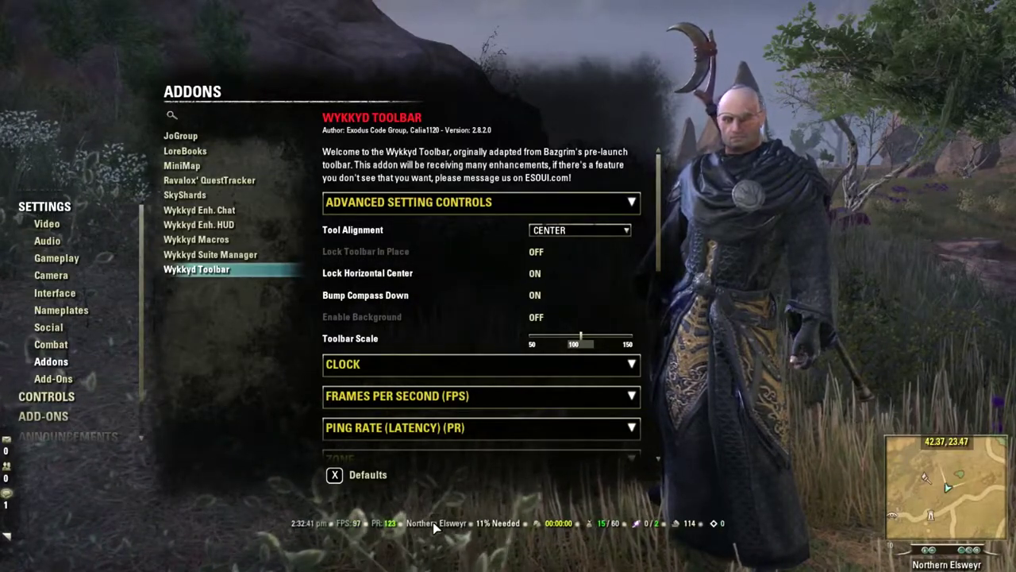
click(555, 230)
click(552, 249)
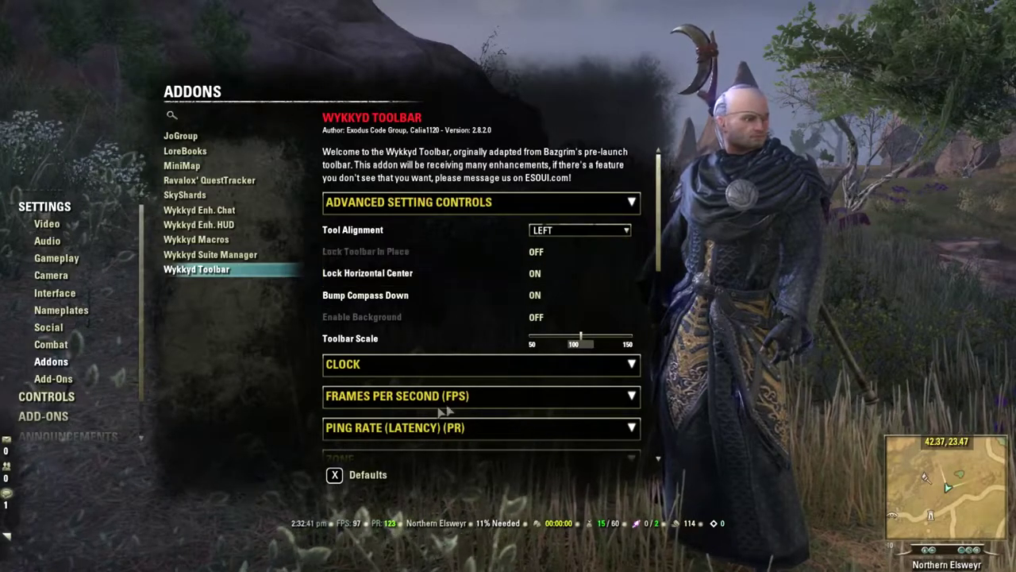
Turn the toolbar Clock off and set Show FPS to OFF.
scroll(483, 359, down, 3)
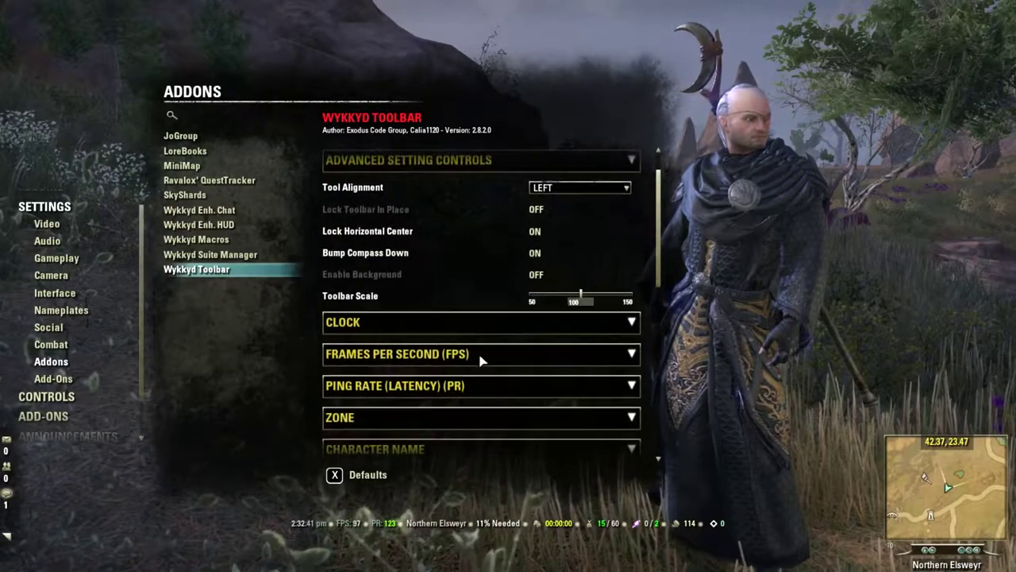
click(503, 280)
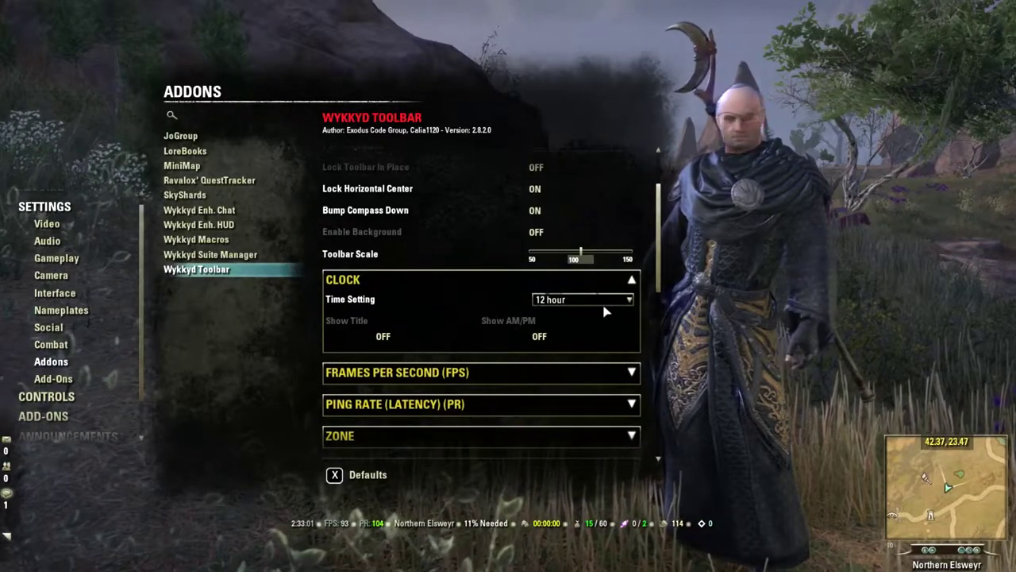
click(584, 318)
click(633, 280)
scroll(466, 302, down, 2)
click(459, 248)
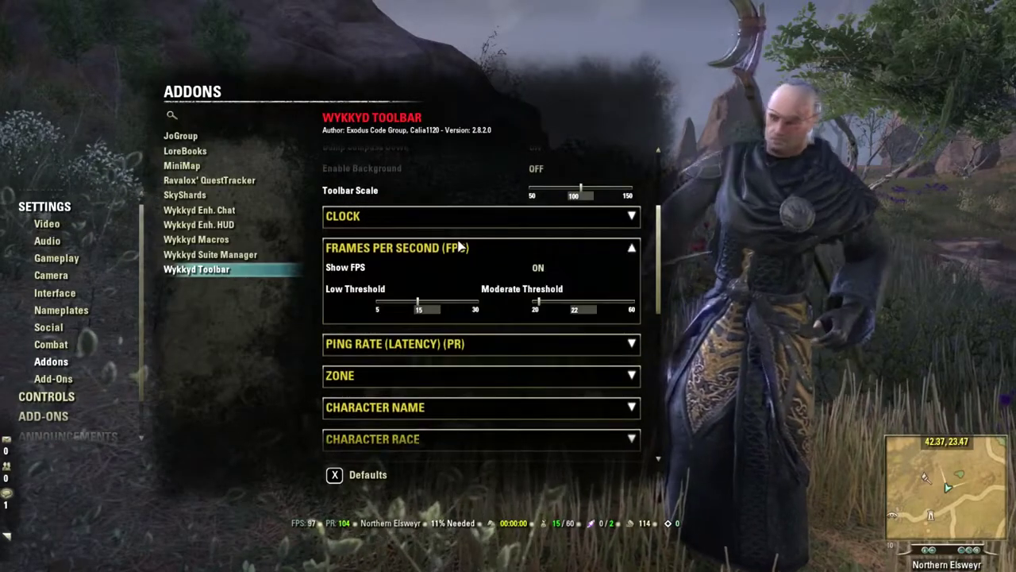
click(537, 270)
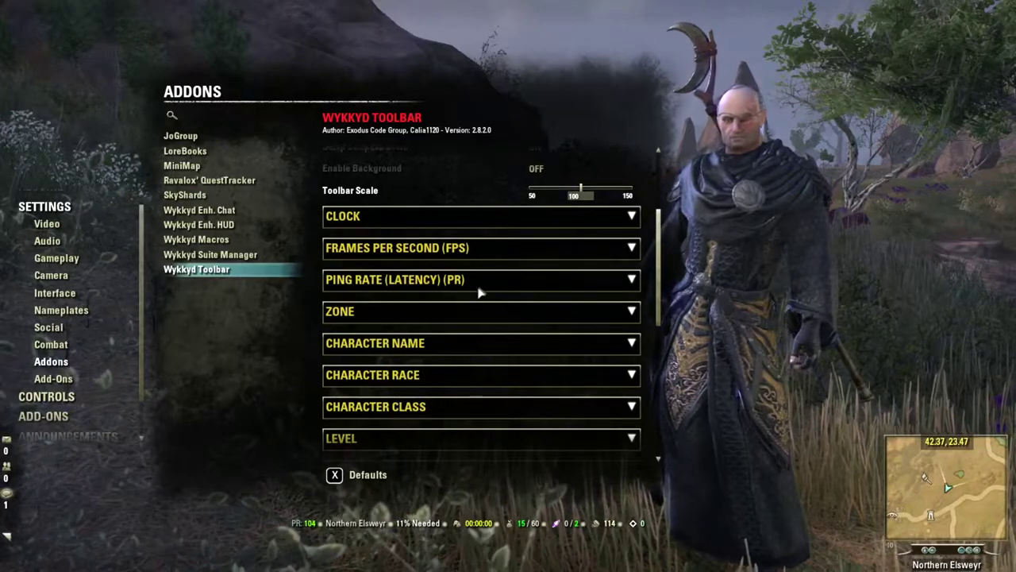
Look through the ping rate, zone and level options without changing them.
click(482, 282)
click(611, 290)
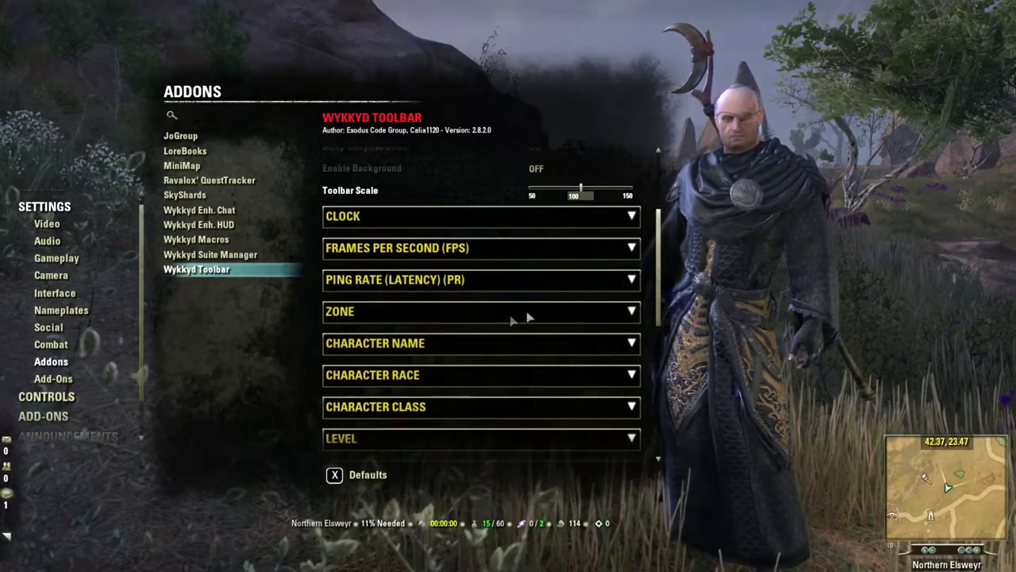
click(487, 319)
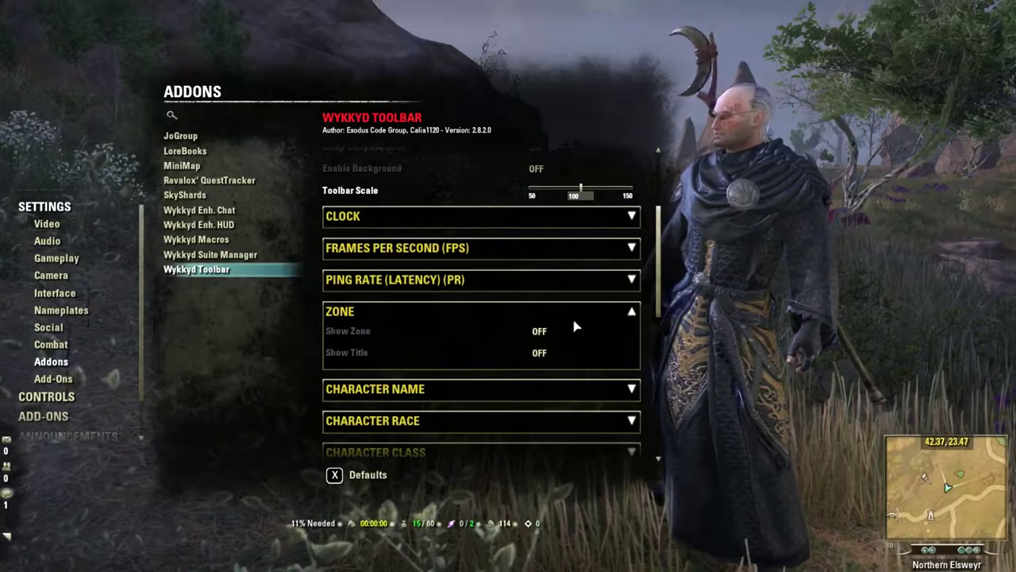
click(633, 312)
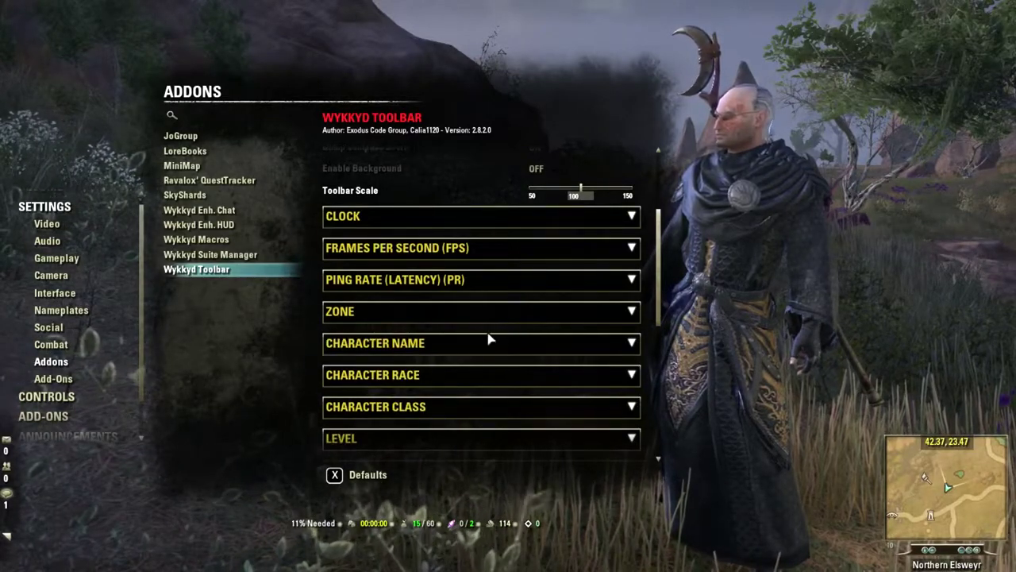
scroll(484, 350, down, 3)
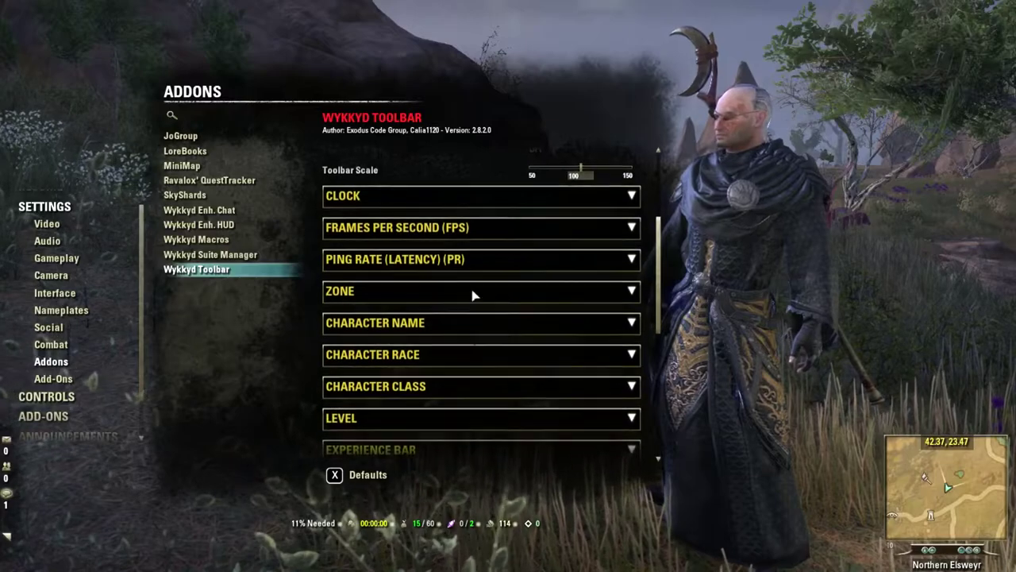
scroll(503, 333, down, 1)
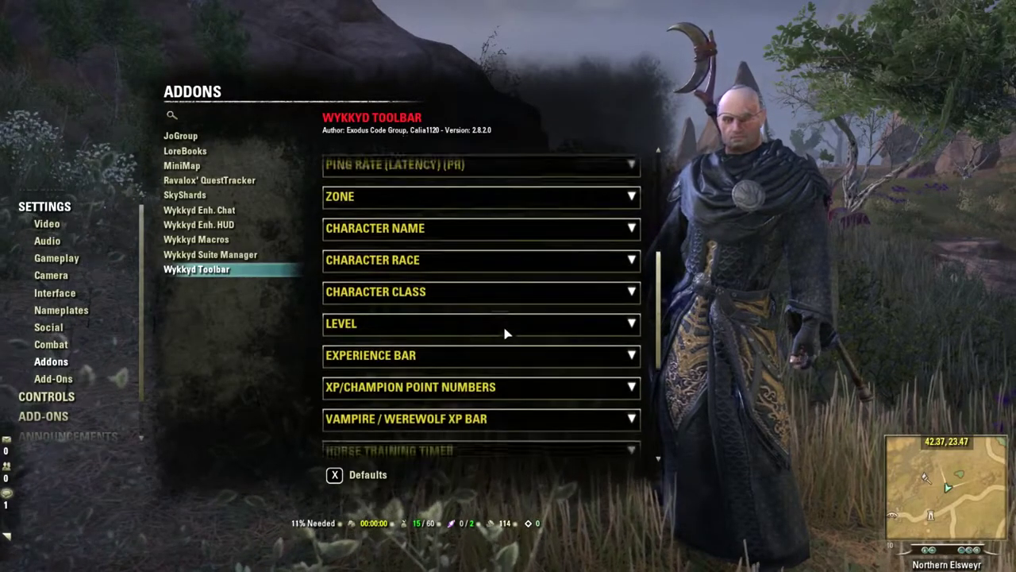
click(516, 317)
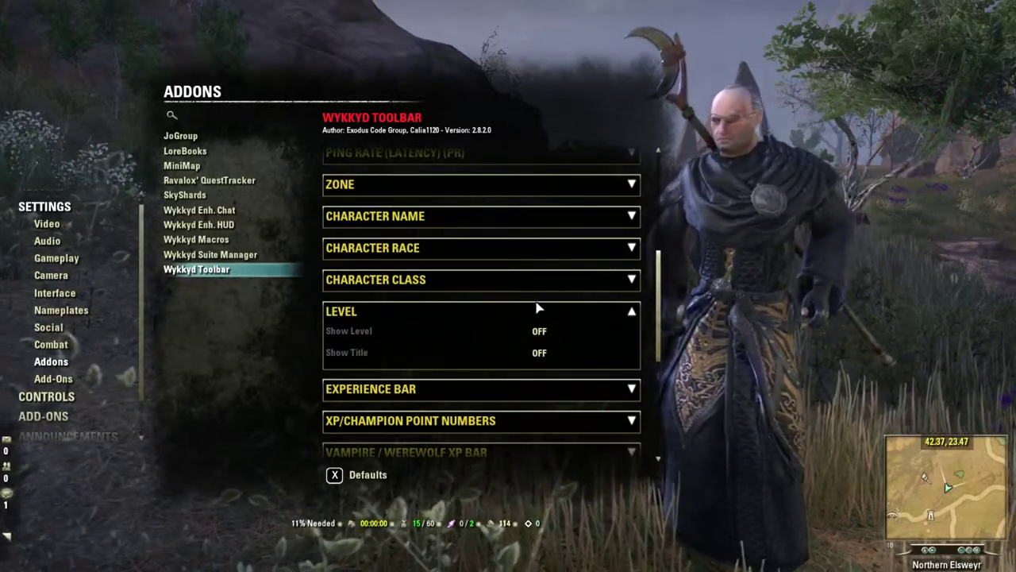
click(537, 310)
Leave the toolbar XP bar switched off after briefly turning it on.
click(482, 345)
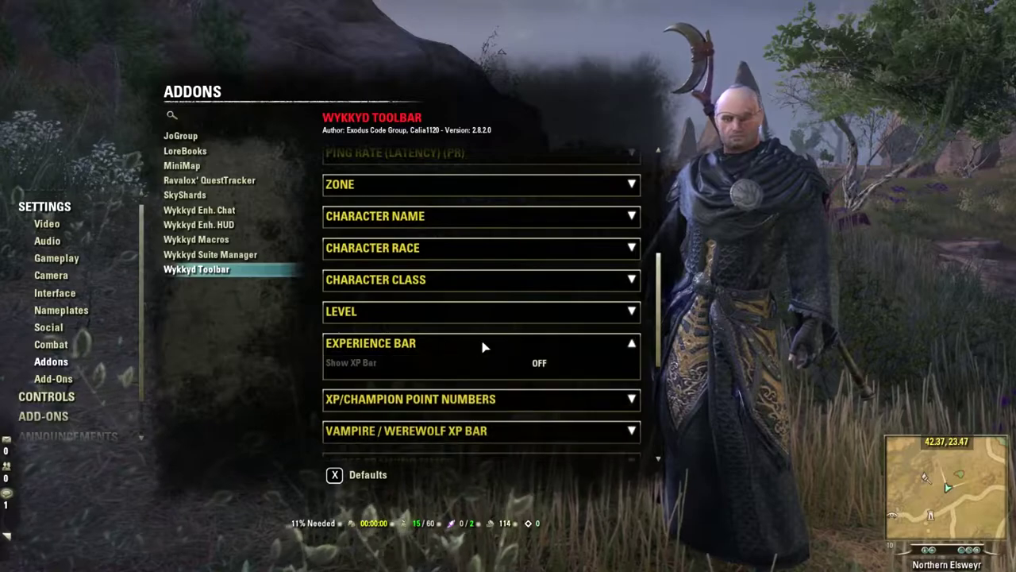
scroll(508, 343, down, 1)
click(540, 341)
scroll(542, 344, down, 1)
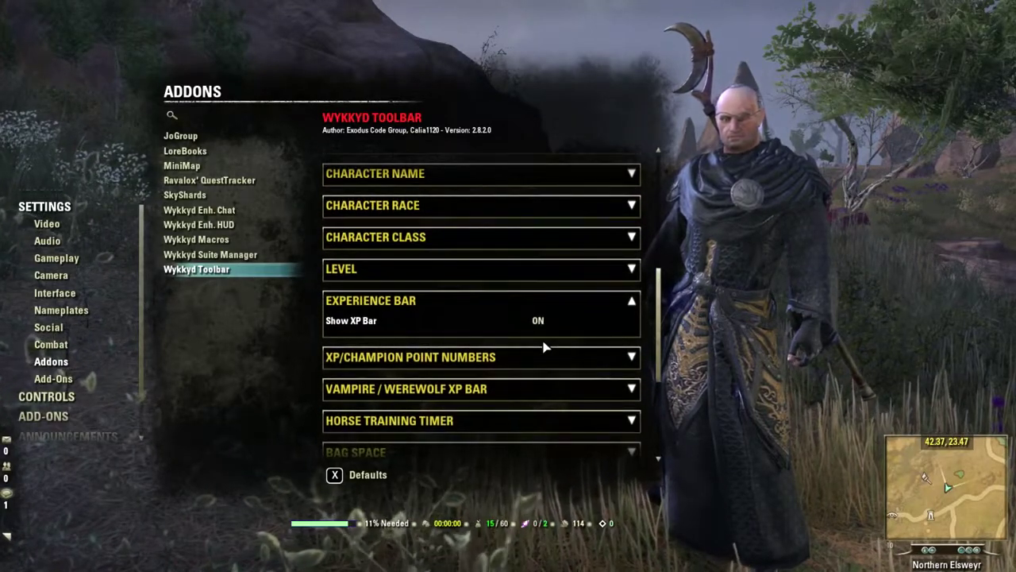
click(539, 320)
click(631, 301)
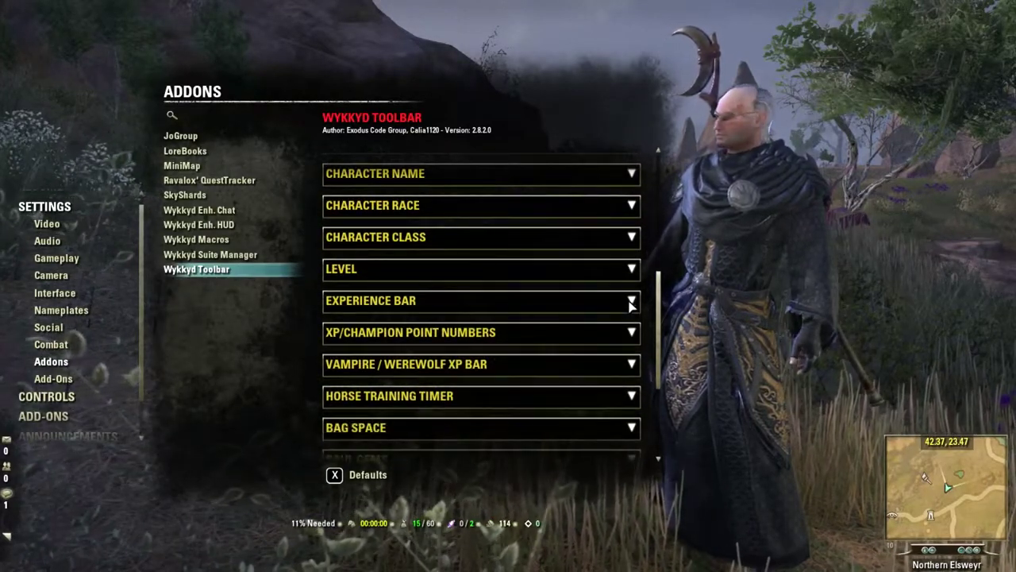
Set the XP/Champion Point display to Earned %.
click(505, 332)
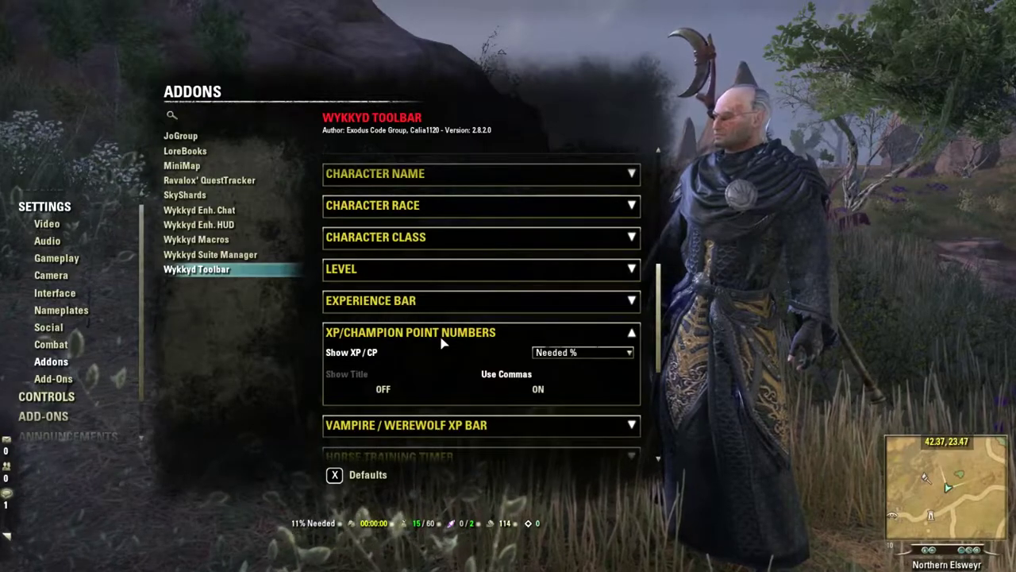
click(548, 352)
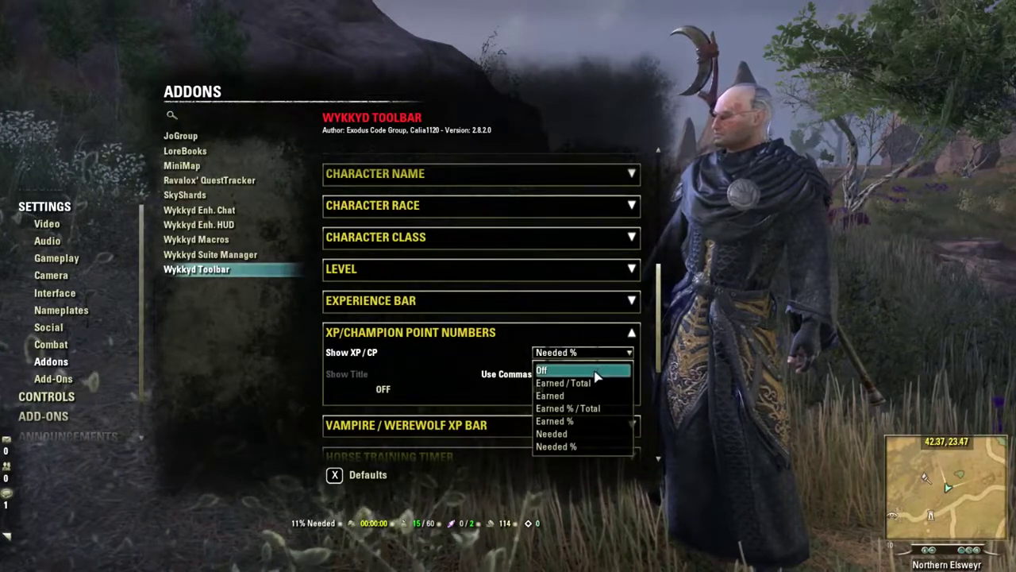
click(574, 421)
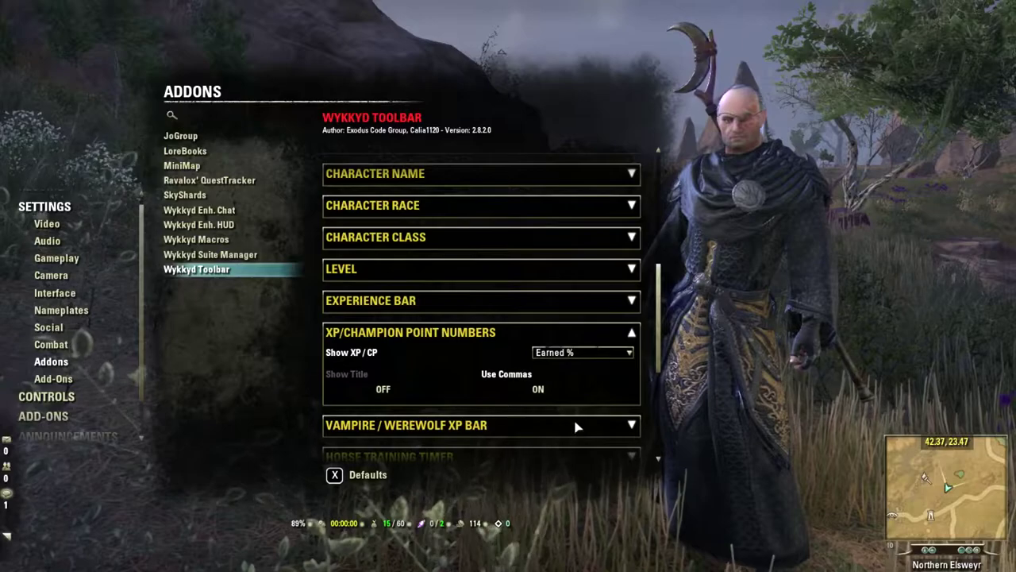
click(619, 340)
scroll(561, 338, down, 2)
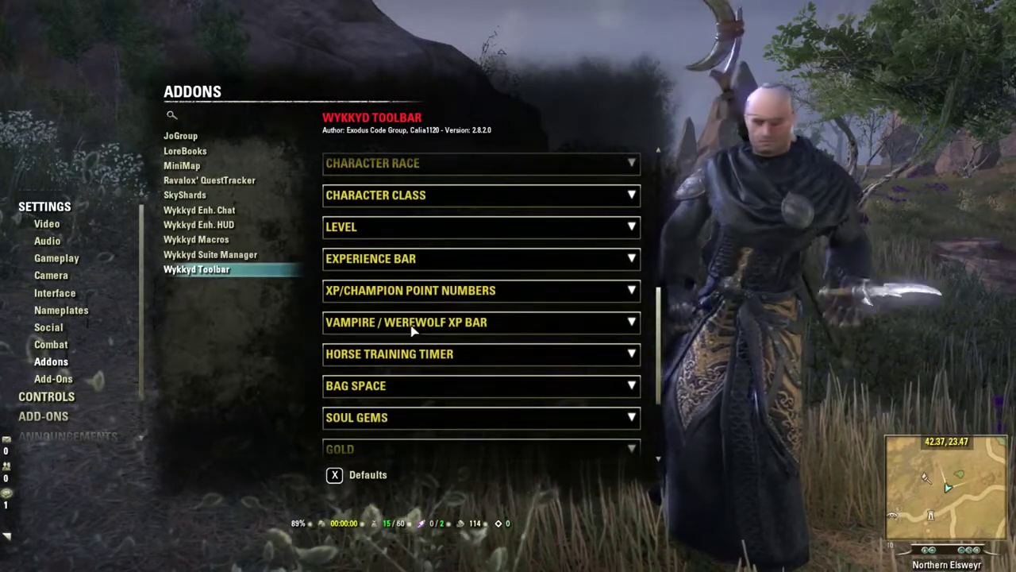
scroll(450, 342, down, 2)
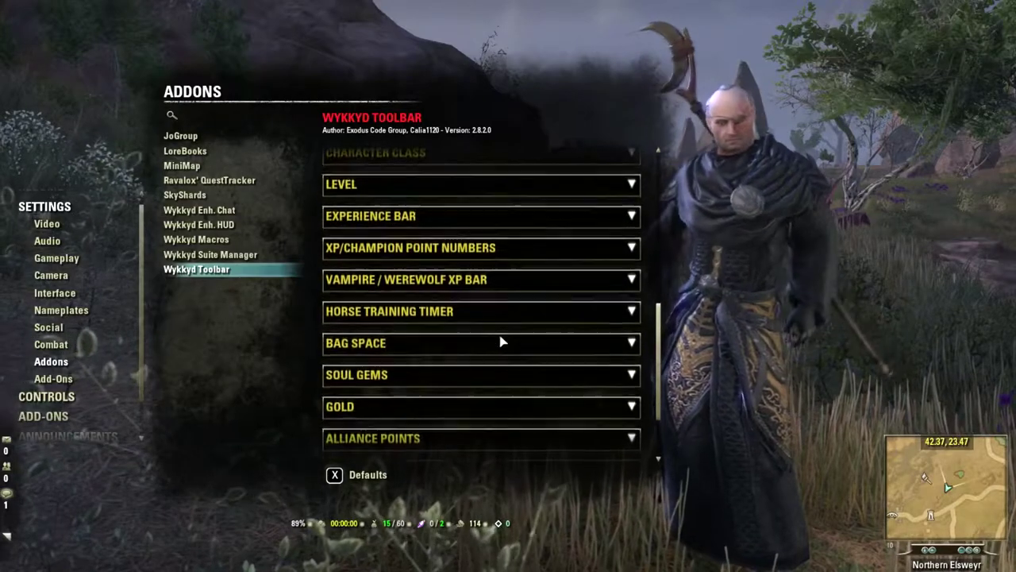
Set Wykkyd Toolbar's Show Training Timer to Off.
click(556, 290)
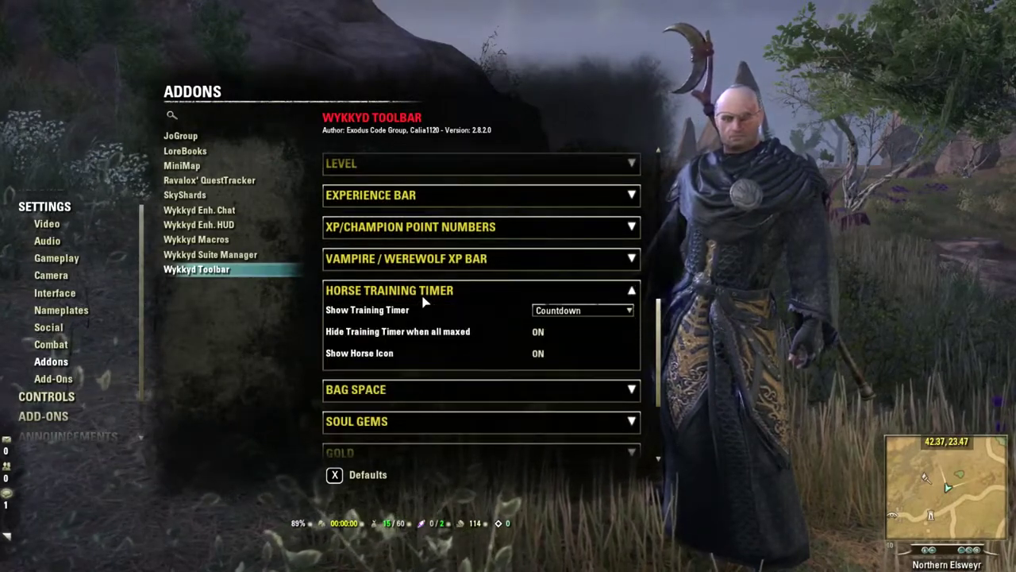
click(586, 310)
click(552, 322)
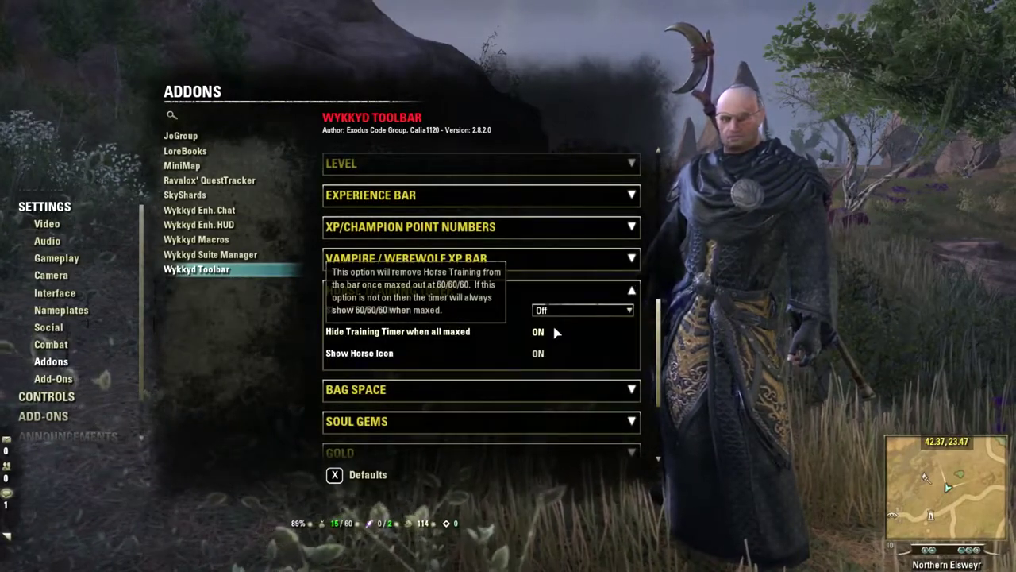
click(614, 297)
Keep the bag space counter without a title after briefly toggling it on.
click(467, 330)
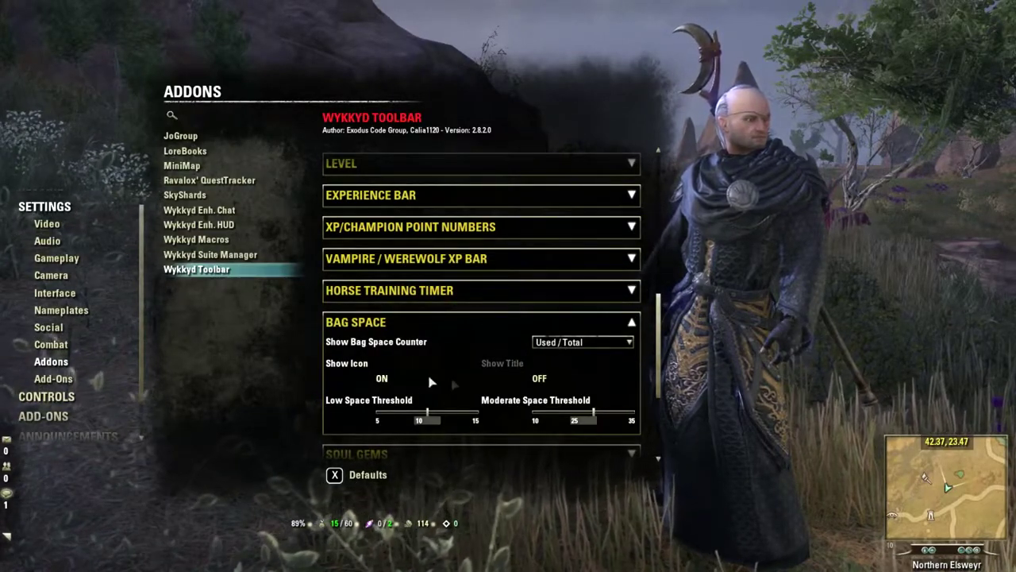
click(505, 369)
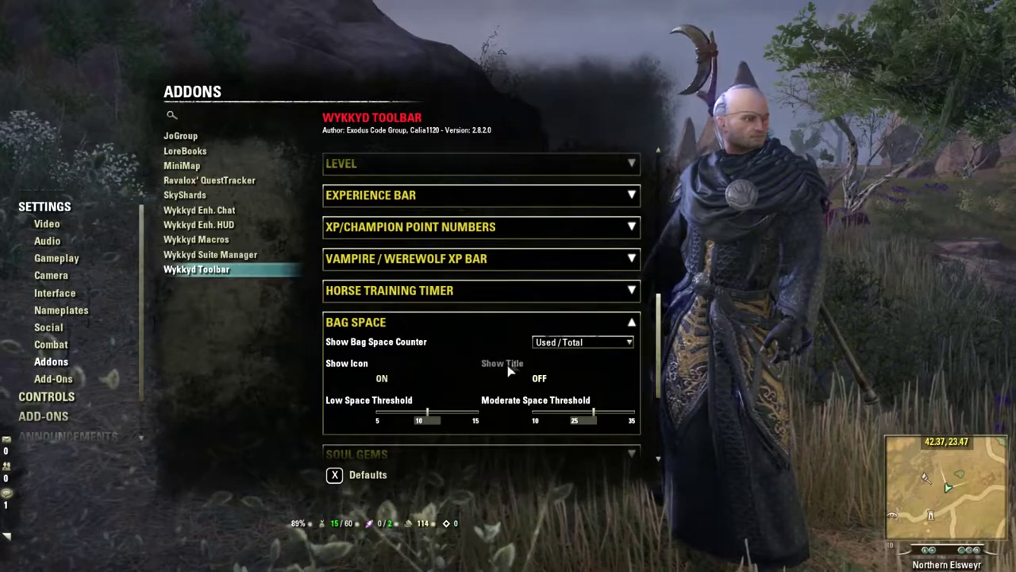
click(511, 370)
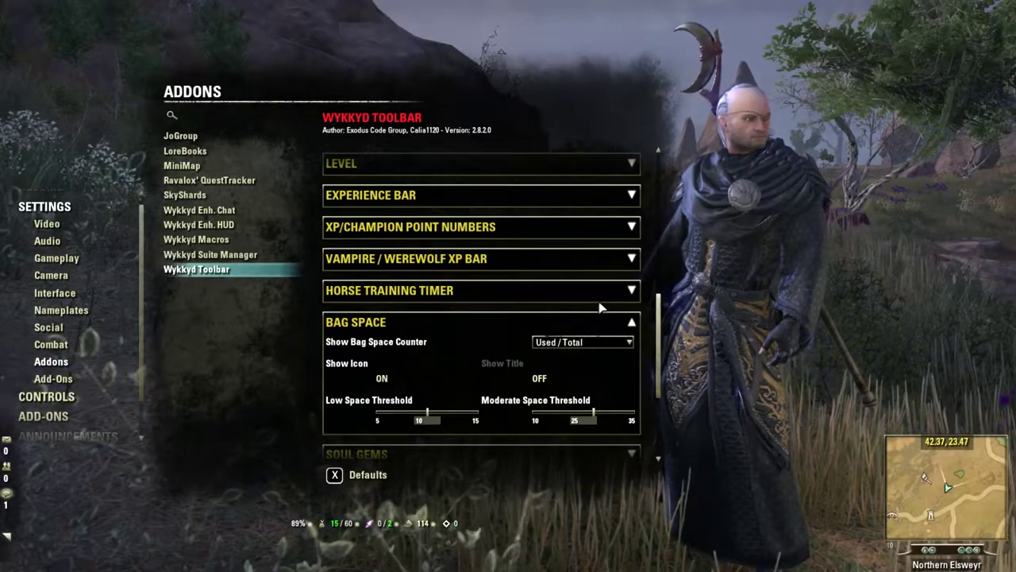
click(532, 324)
scroll(532, 324, down, 3)
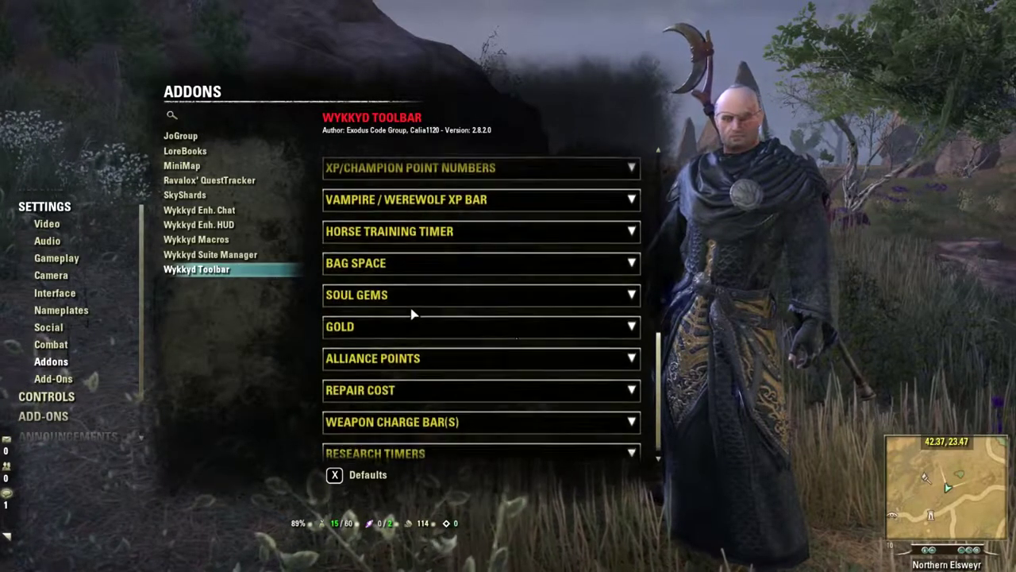
Review the Soul Gems, Gold, Repair Cost and Weapon Charge options.
click(410, 280)
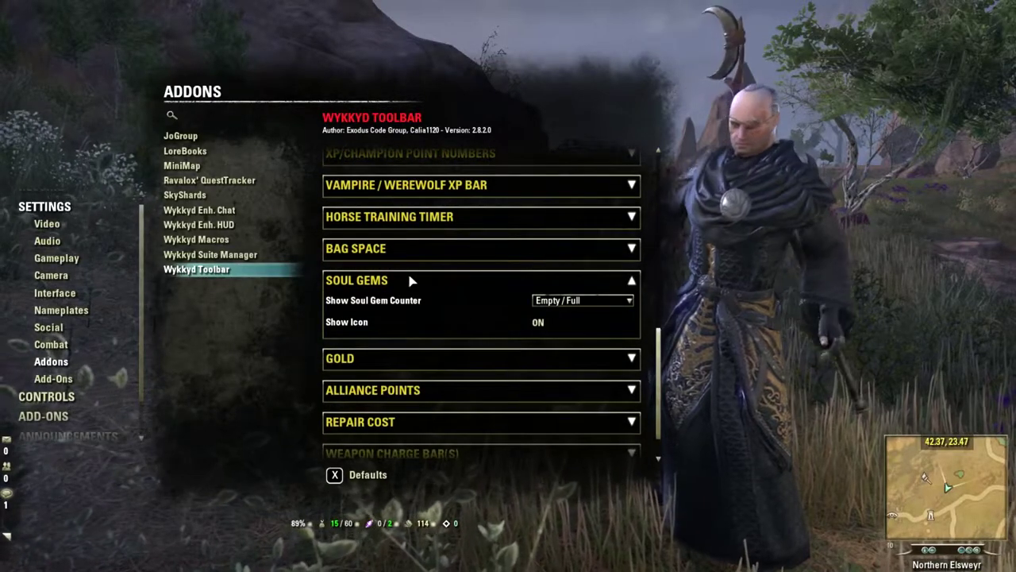
click(412, 281)
click(439, 318)
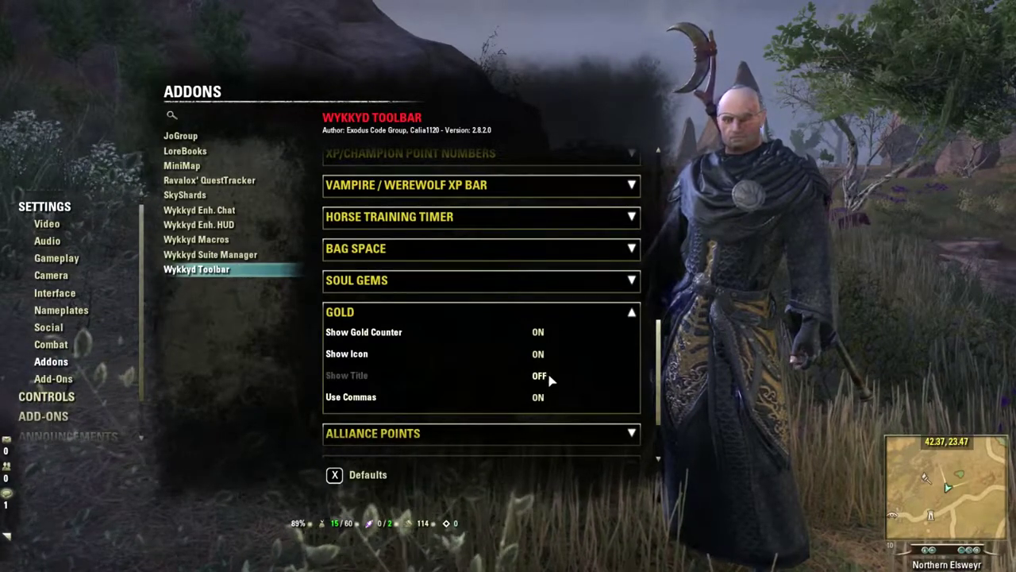
click(613, 316)
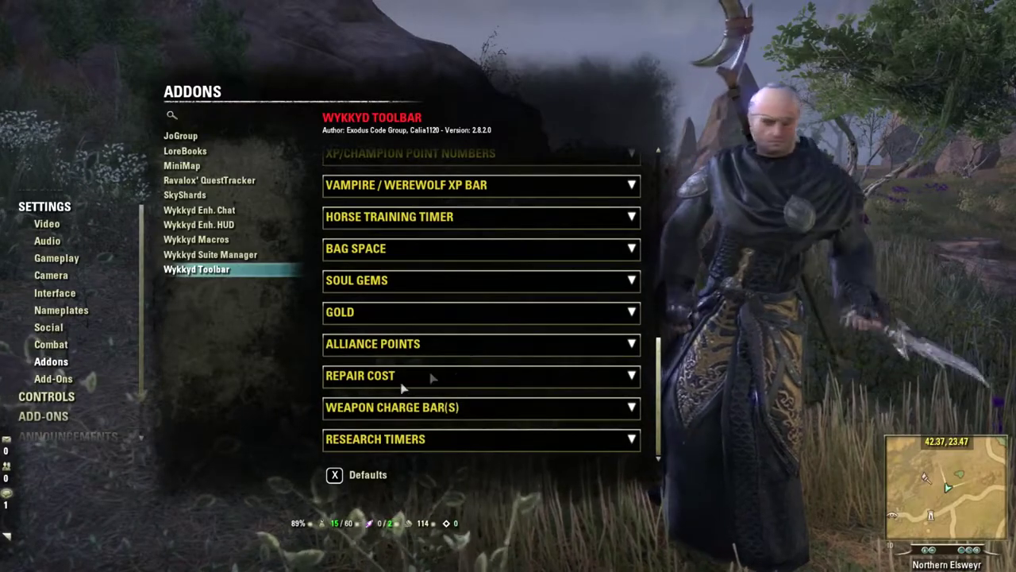
click(420, 378)
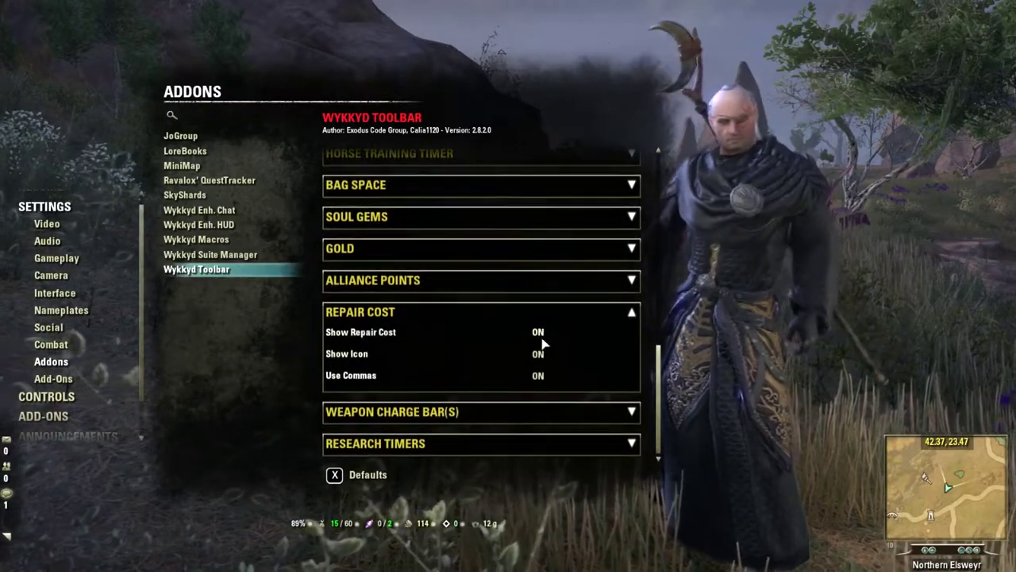
click(629, 315)
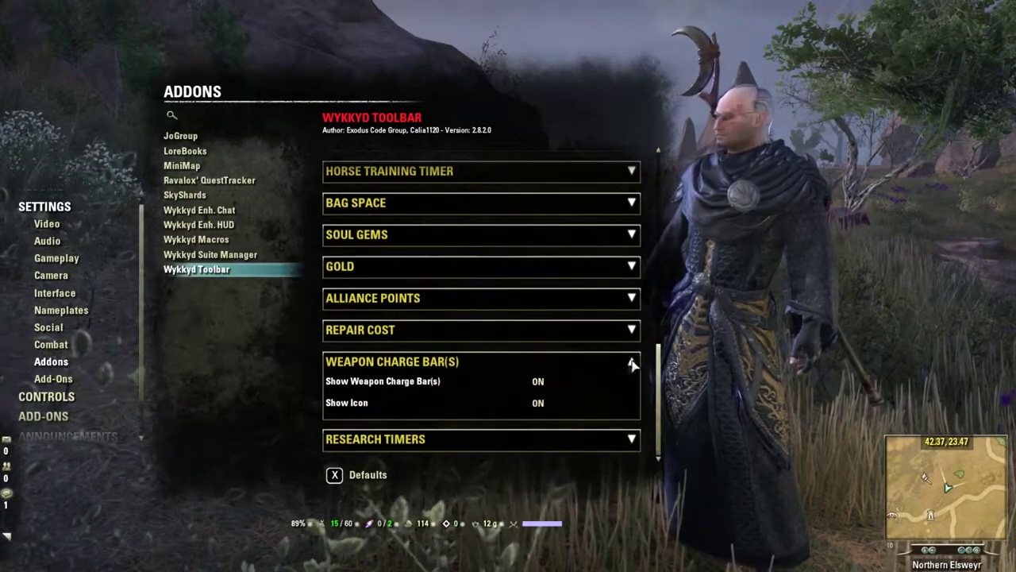
click(630, 365)
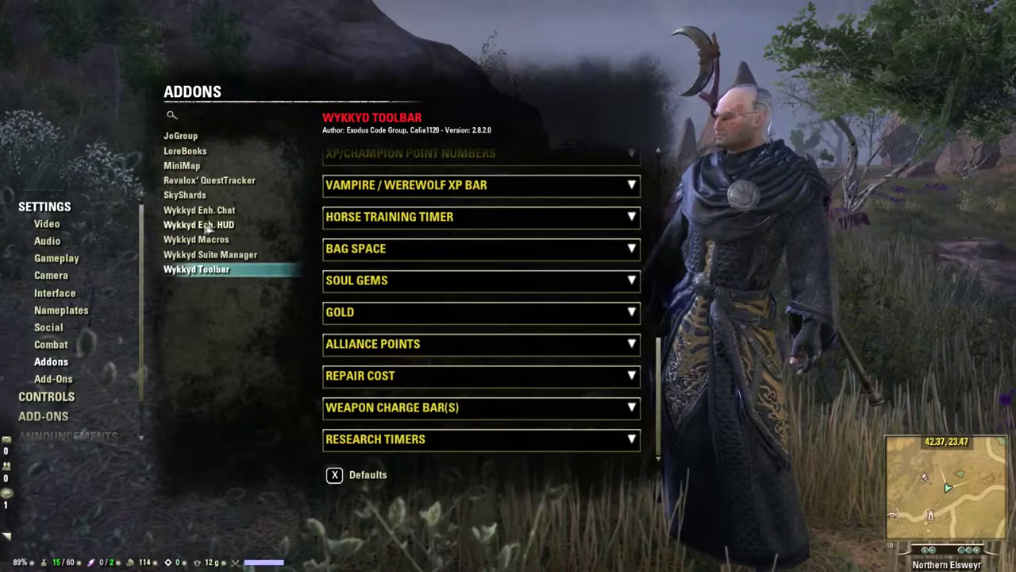
Move past SkyShards and Ravalox' QuestTracker to MiniMap settings and expand Border Pin Settings.
click(218, 197)
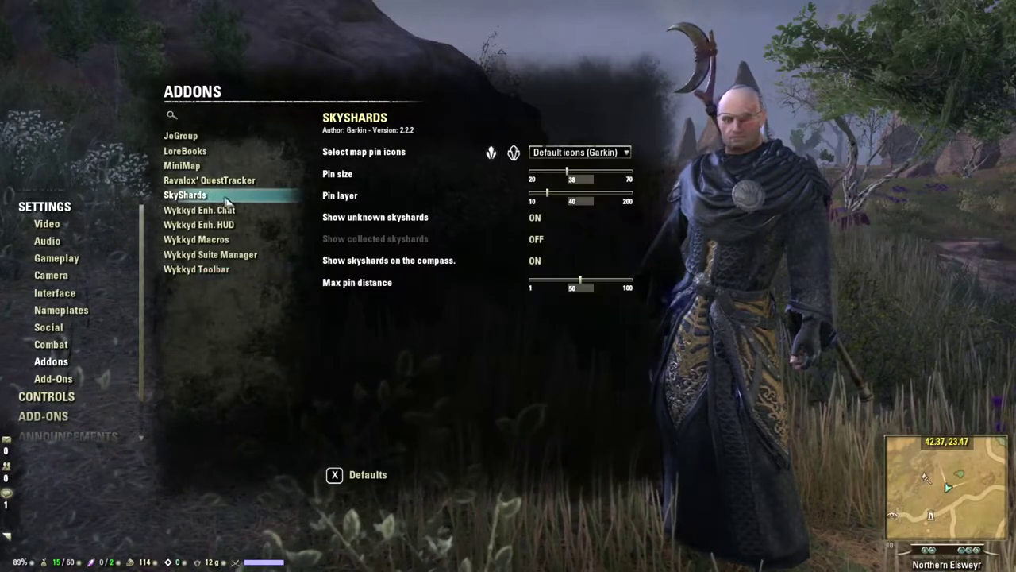
click(202, 182)
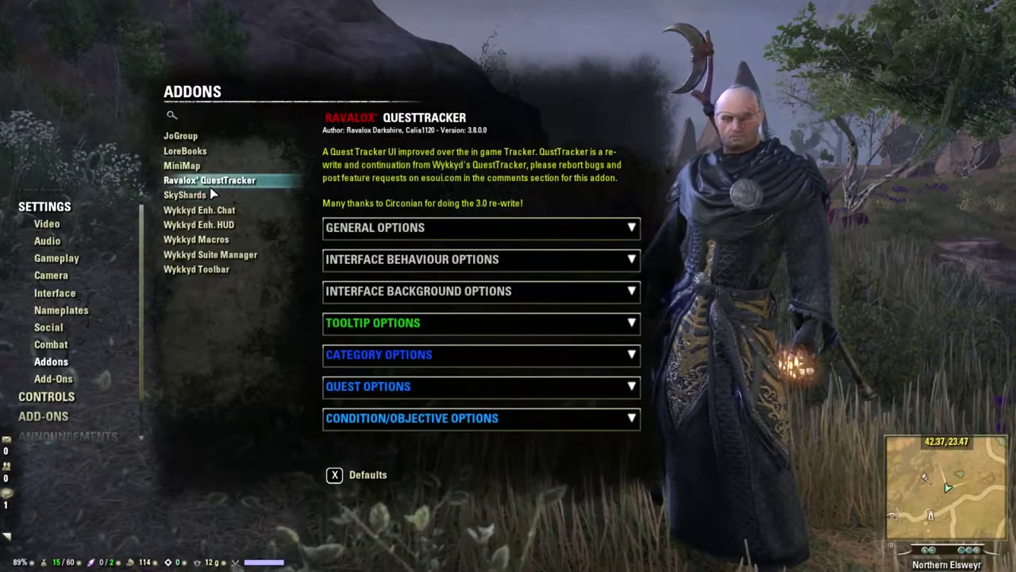
click(195, 168)
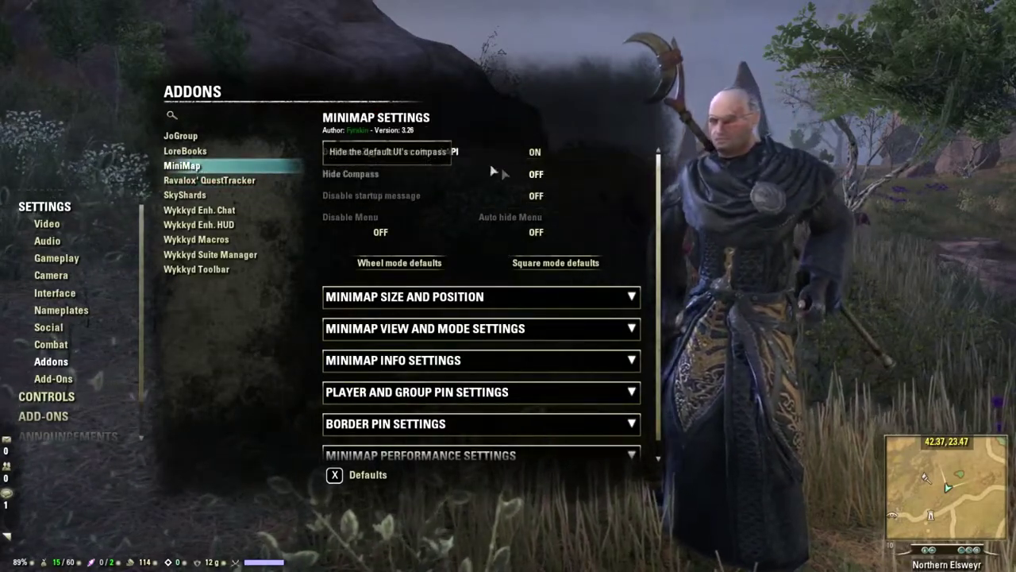
mouse_move(447, 162)
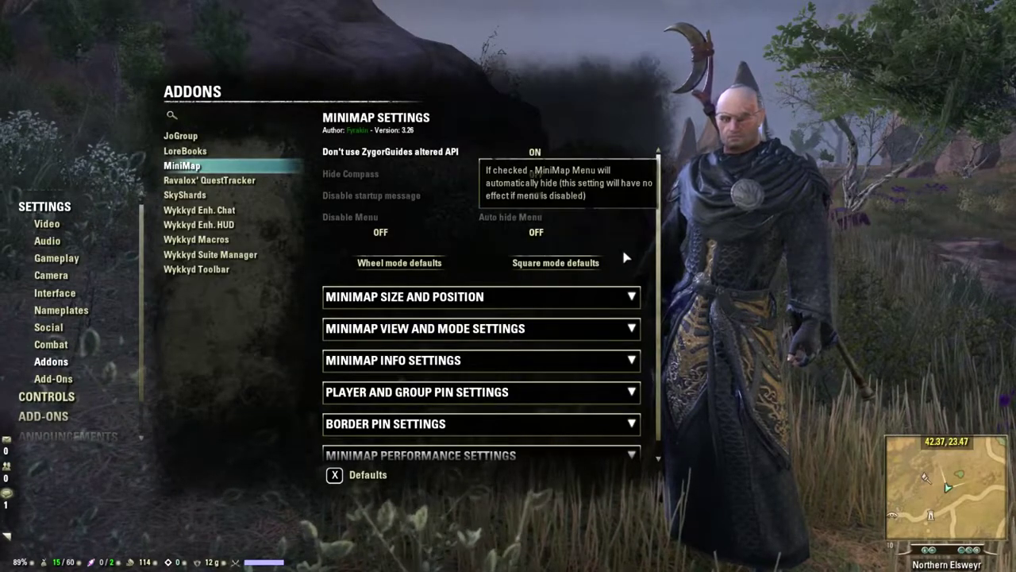
scroll(627, 259, down, 1)
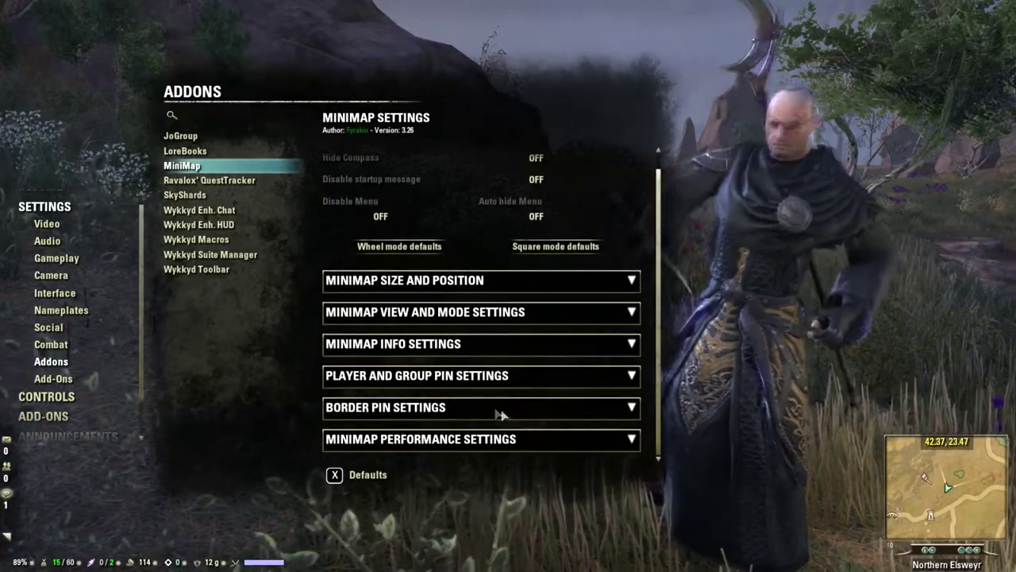
click(405, 408)
Switch Display player waypoint to ON in MiniMap's border pin settings.
scroll(555, 358, down, 3)
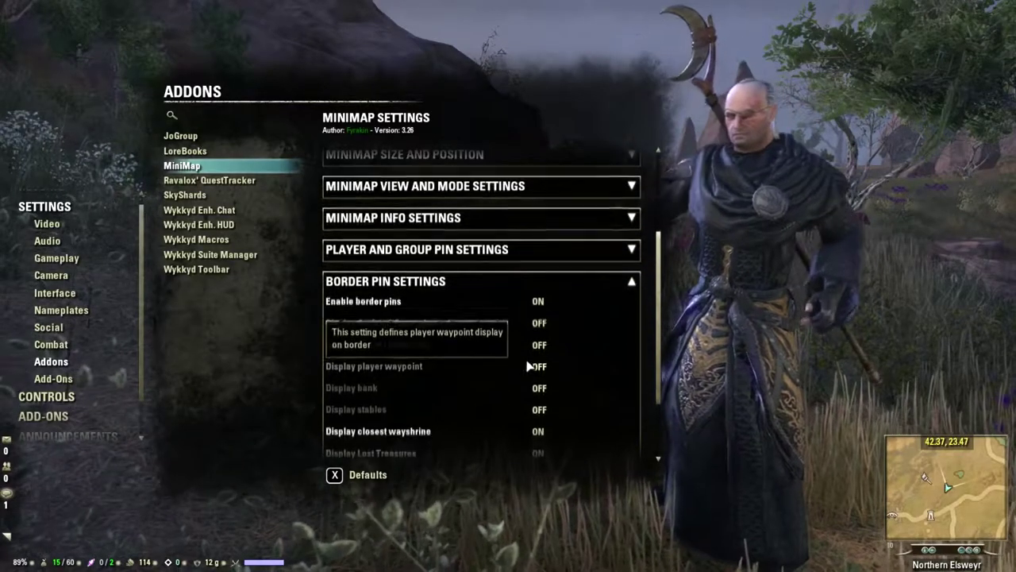
scroll(618, 337, down, 2)
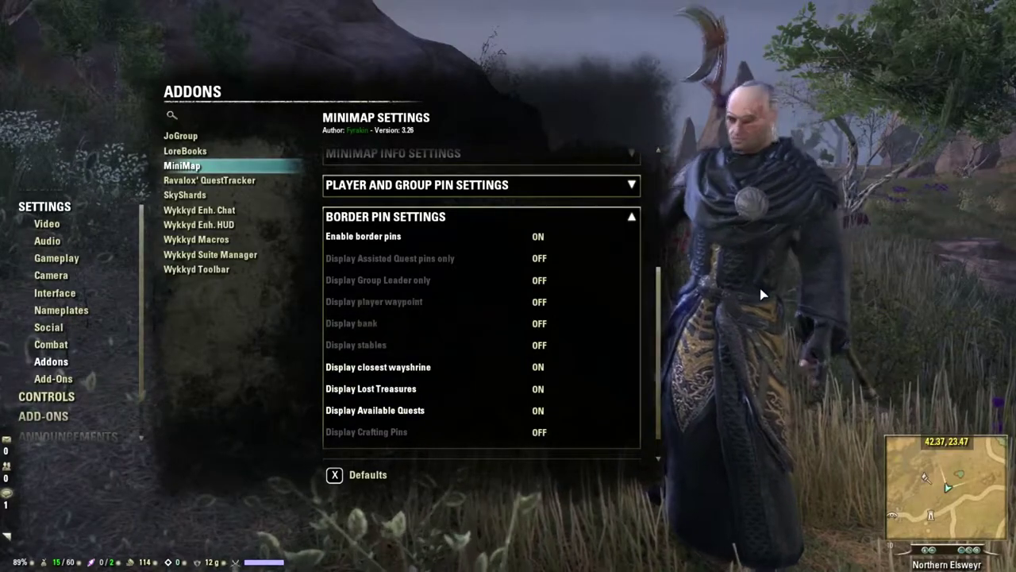
click(539, 302)
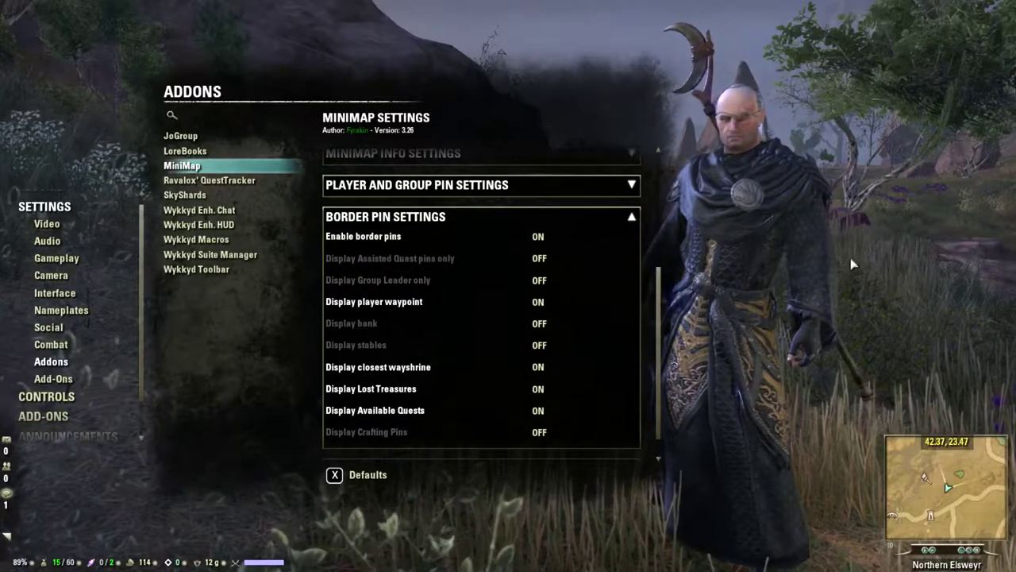
scroll(574, 281, up, 5)
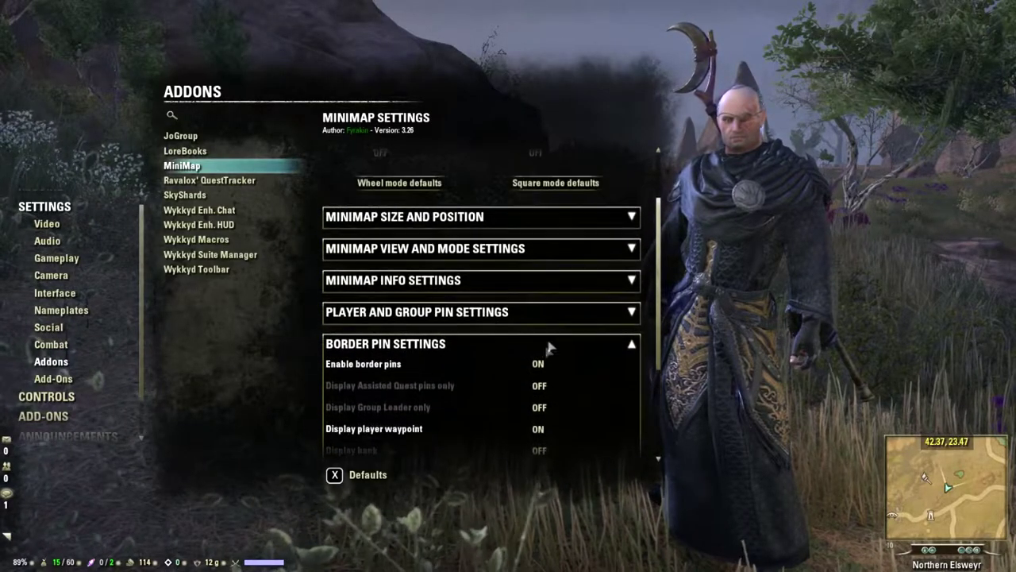
Open MiniMap's Player and Group Pin Settings, leaving the player pin style unchanged.
click(544, 349)
click(570, 380)
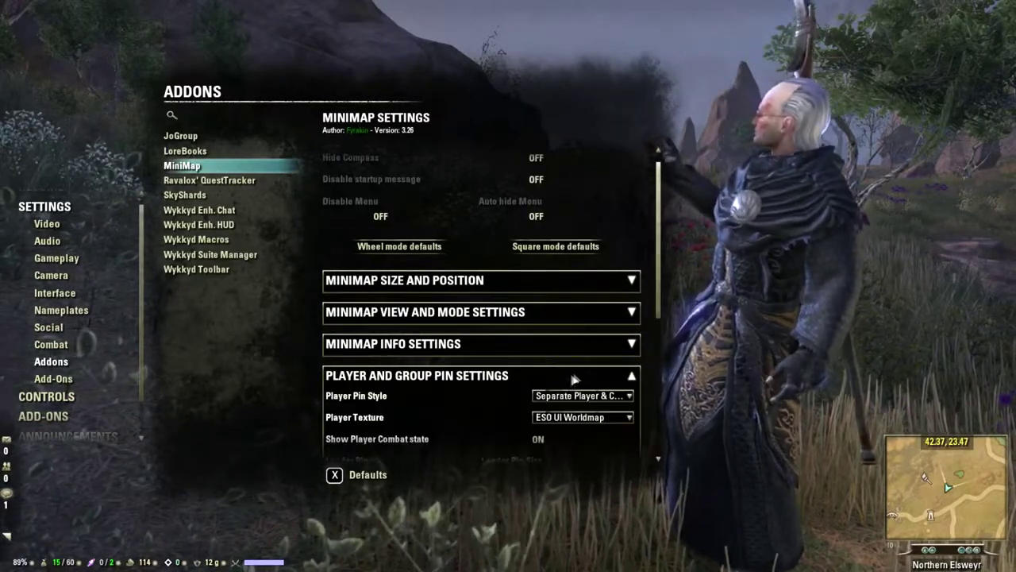
scroll(580, 350, down, 3)
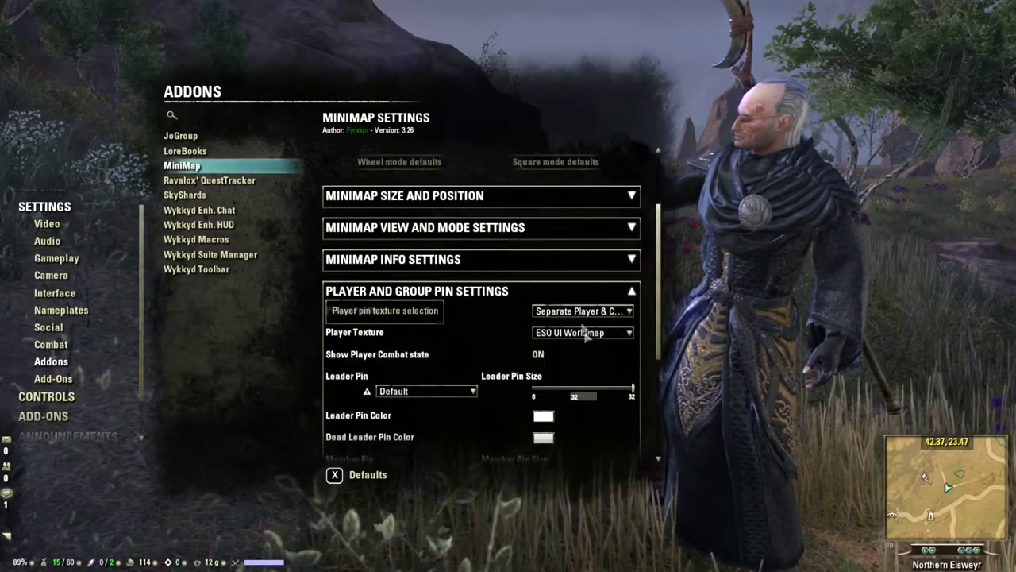
click(586, 310)
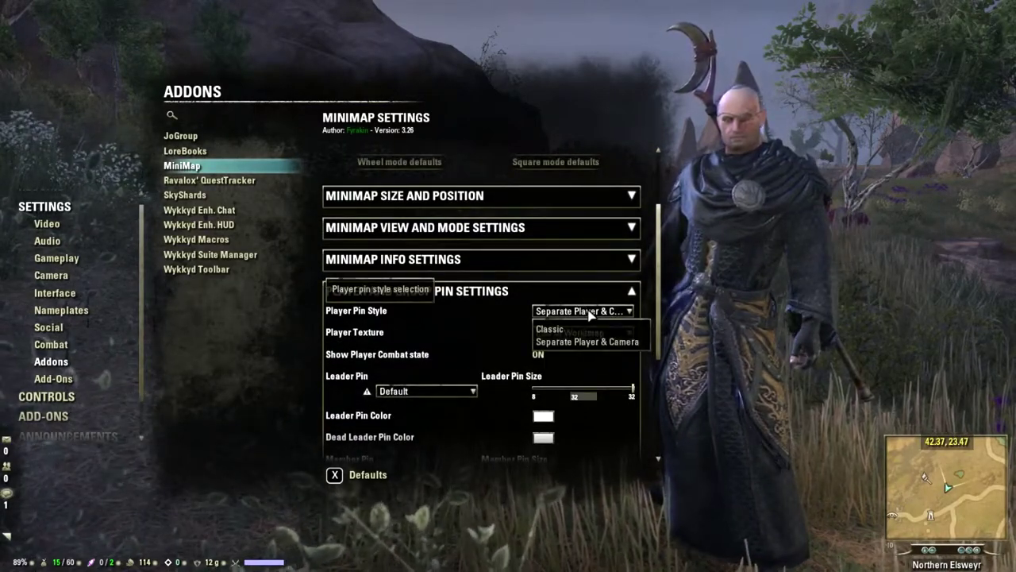
click(592, 315)
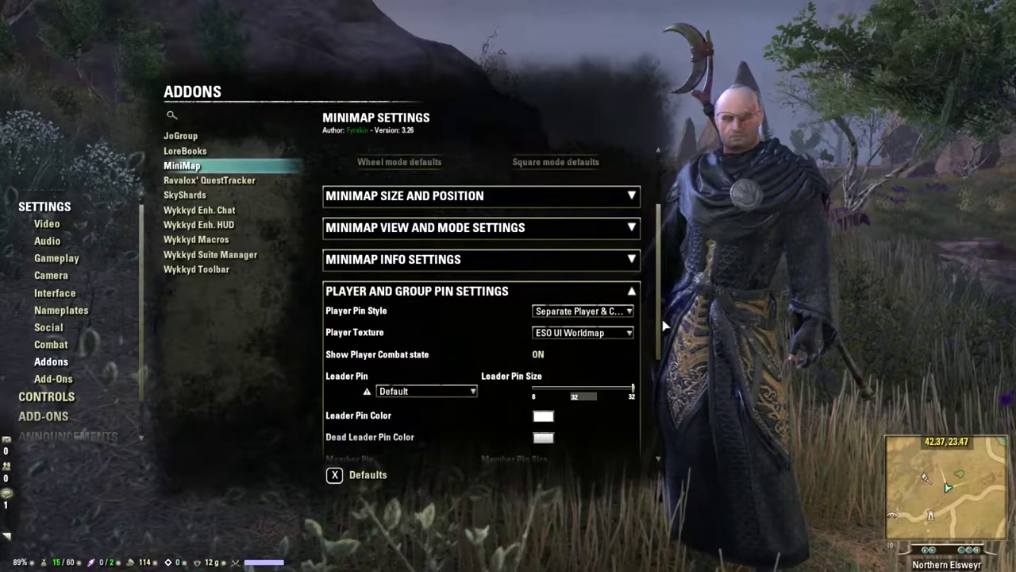
scroll(603, 357, down, 2)
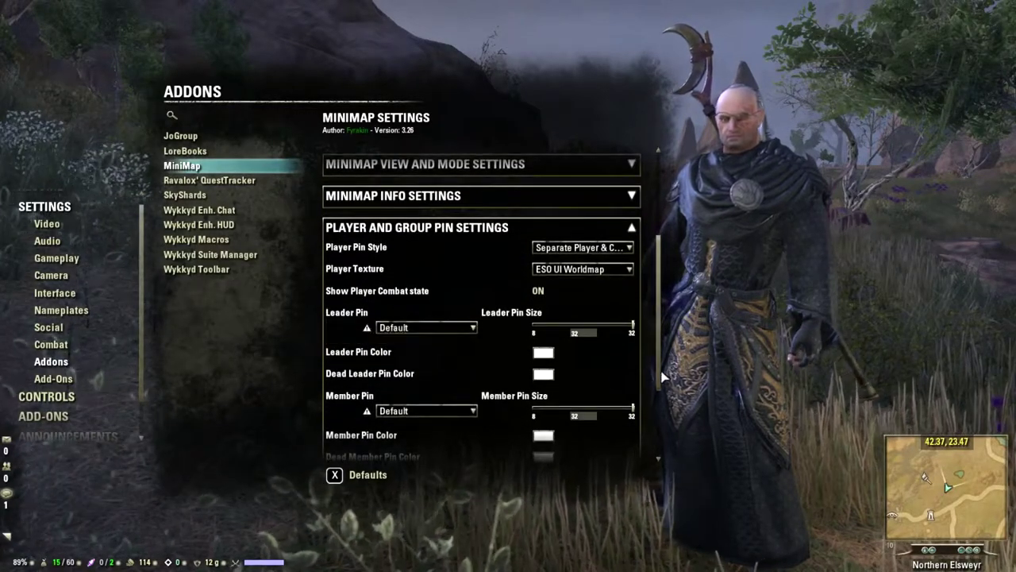
scroll(546, 374, down, 1)
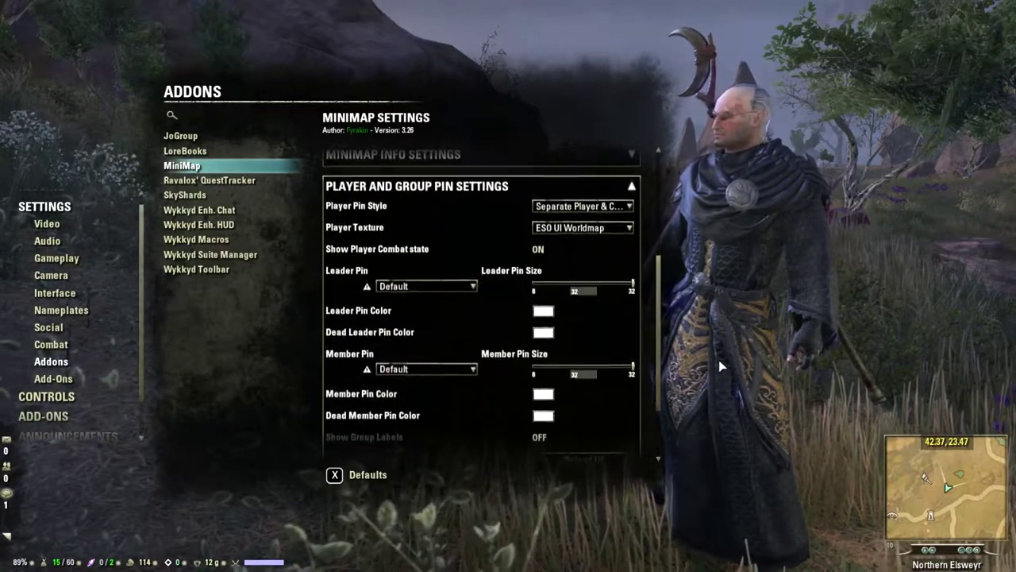
Colour the member pin green and the dead member pin grey-green.
click(544, 394)
click(517, 258)
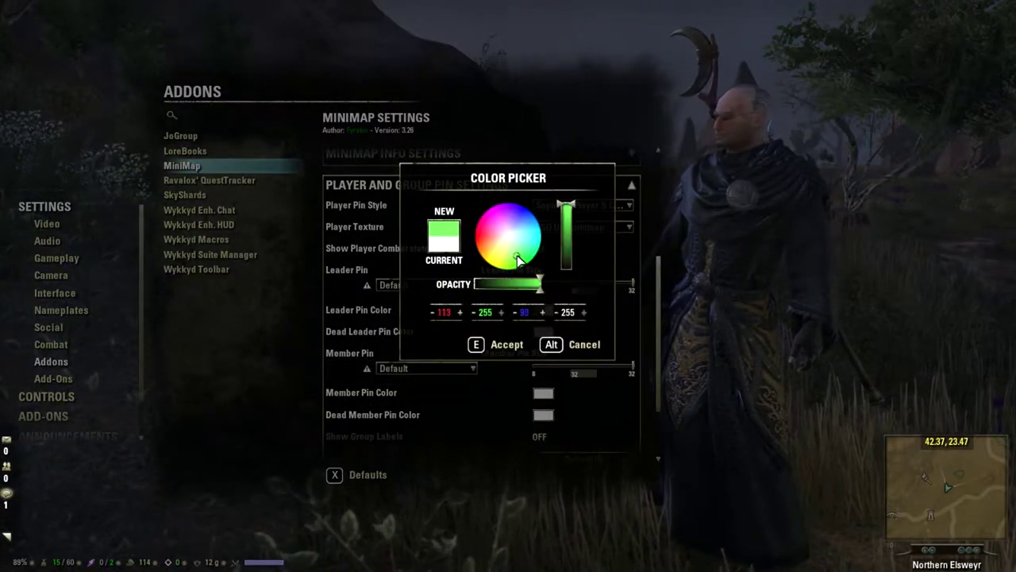
click(486, 349)
scroll(588, 424, down, 2)
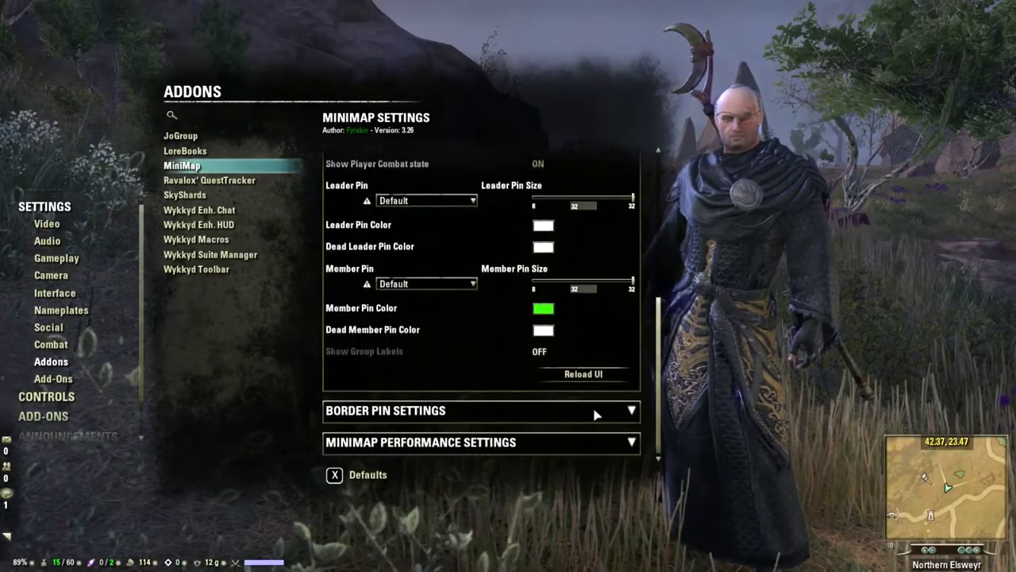
click(545, 327)
click(512, 246)
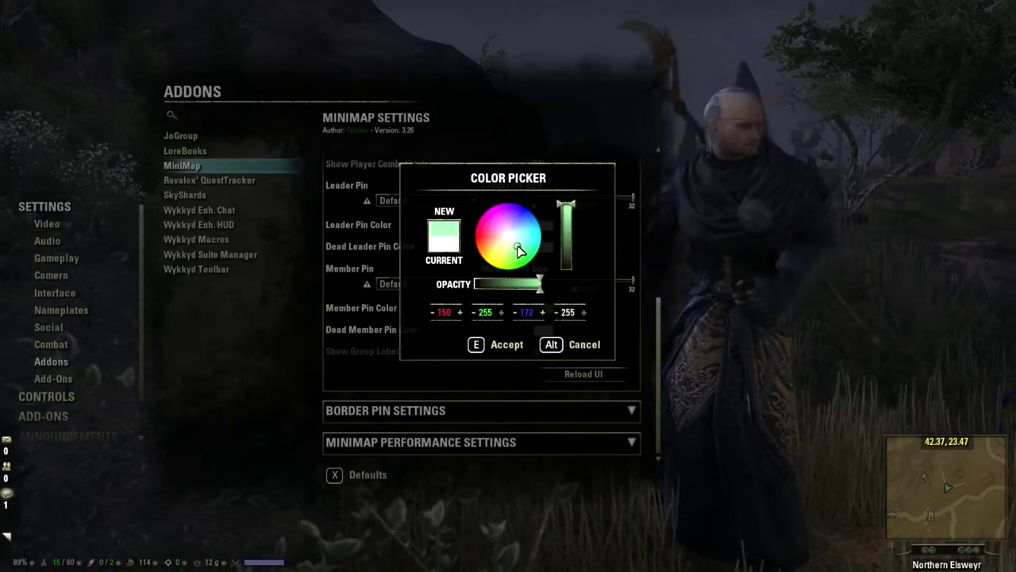
click(512, 245)
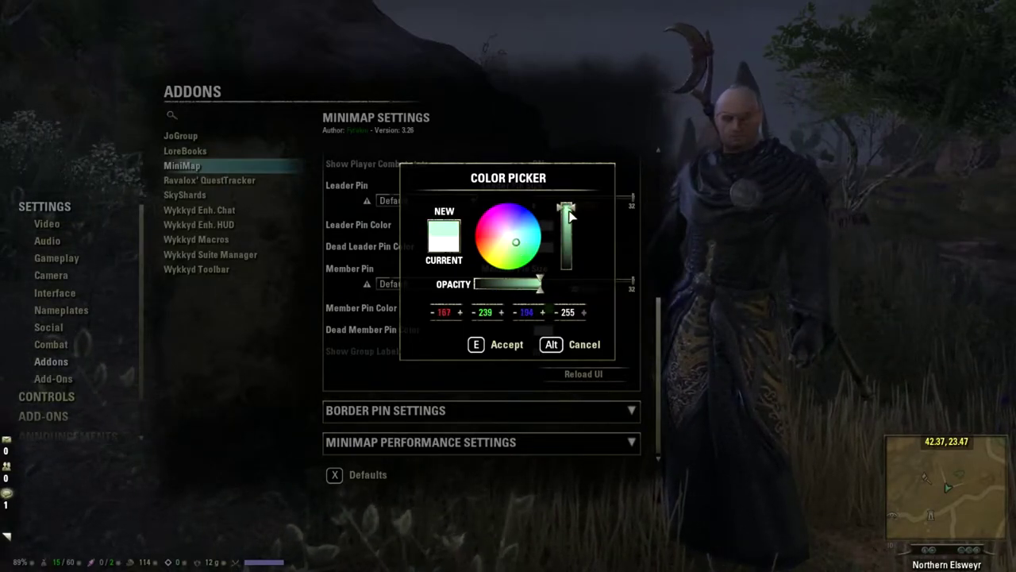
click(489, 347)
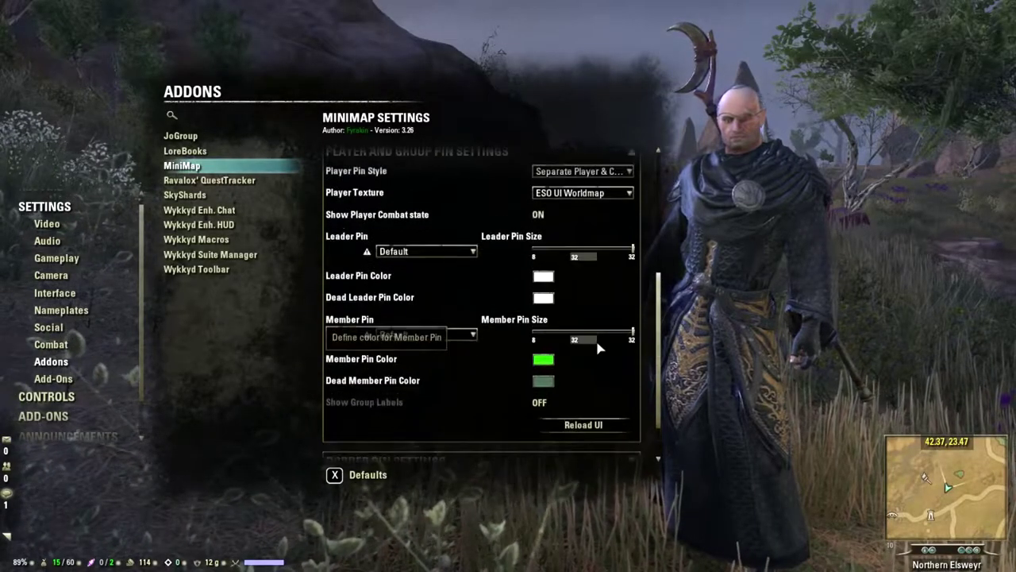
Keep the leader pin yellow and make the dead leader pin a dim olive.
scroll(656, 311, up, 1)
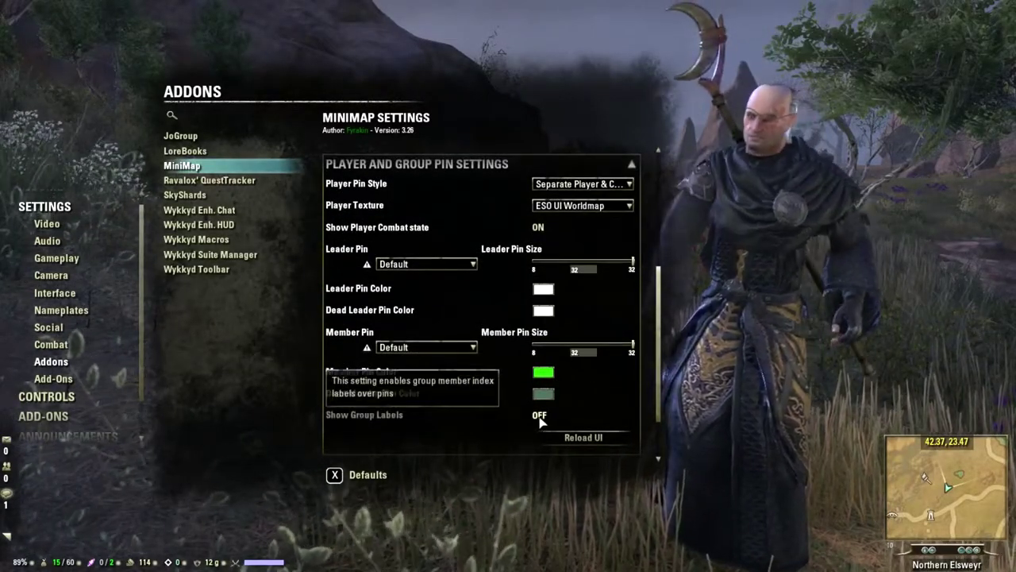
scroll(540, 421, up, 5)
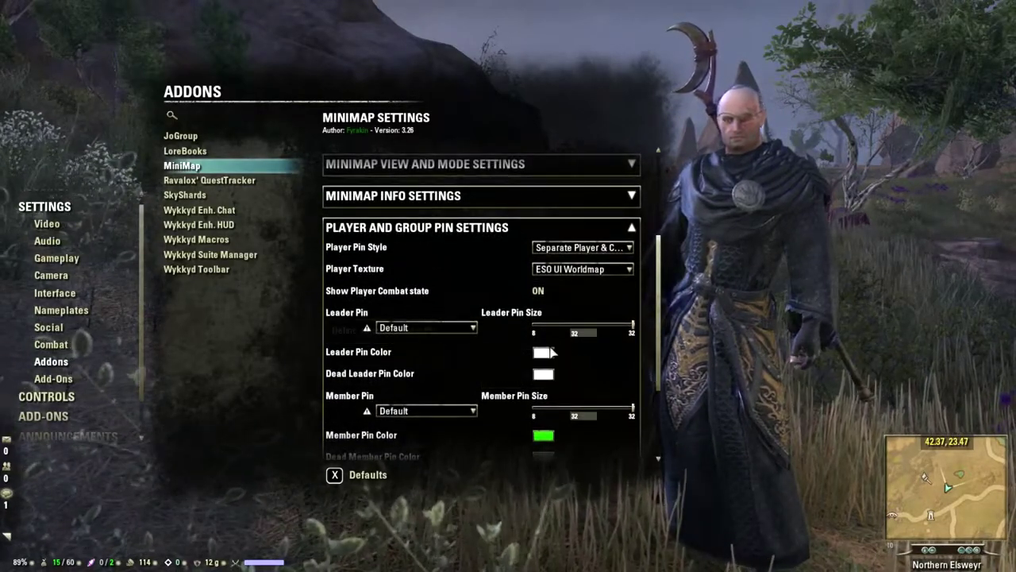
click(544, 352)
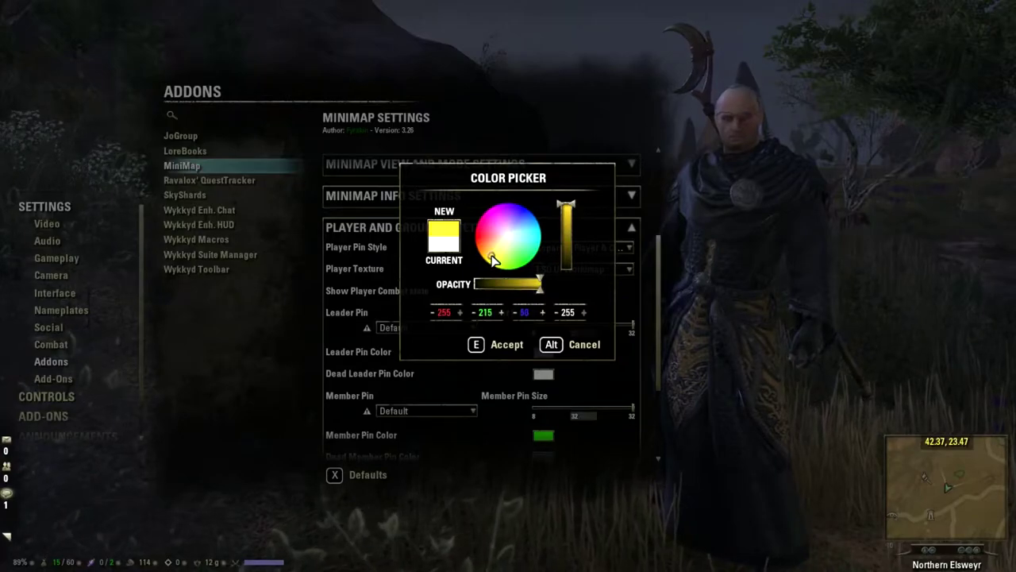
click(497, 345)
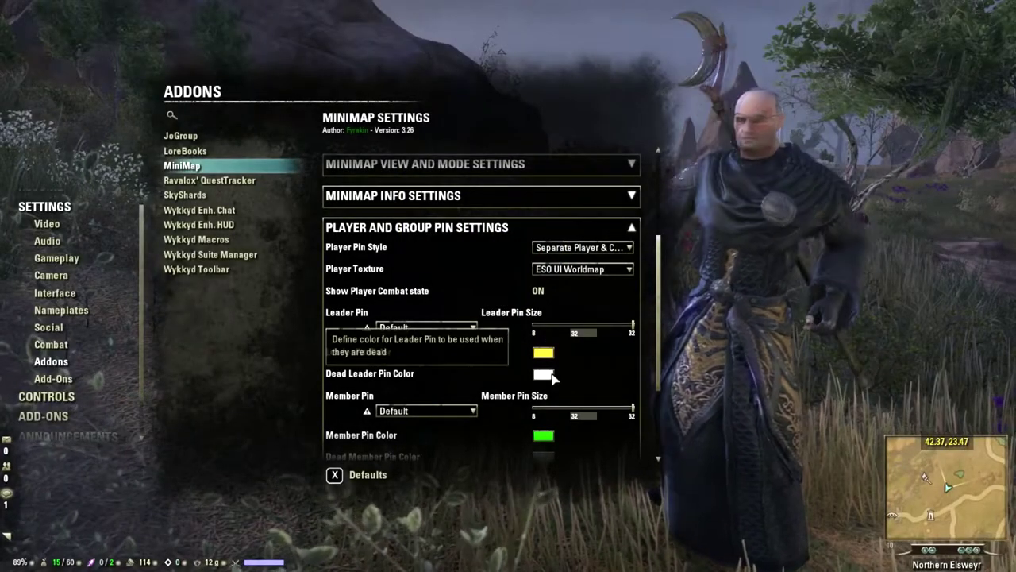
click(544, 373)
drag(511, 240, 505, 251)
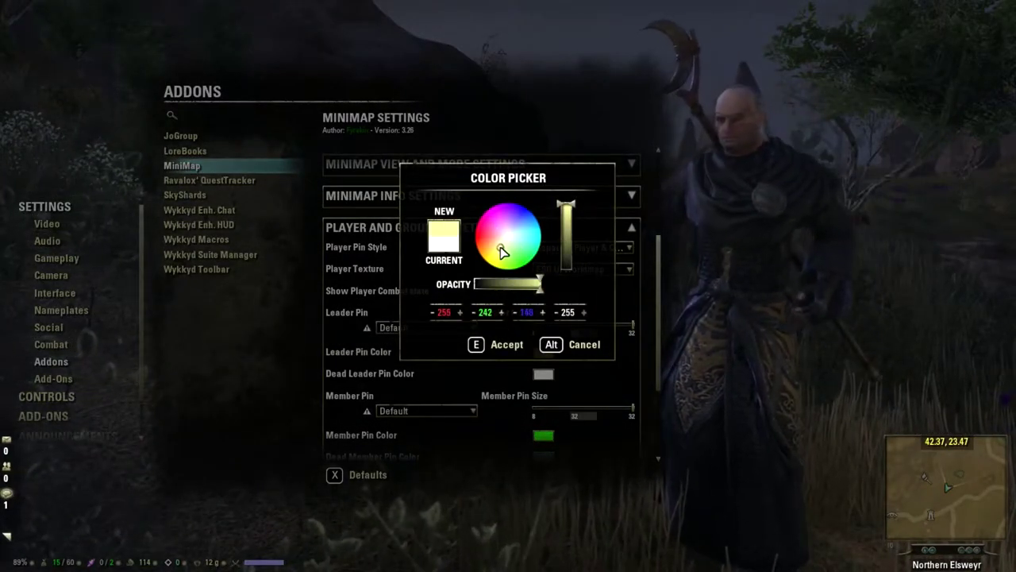
click(569, 249)
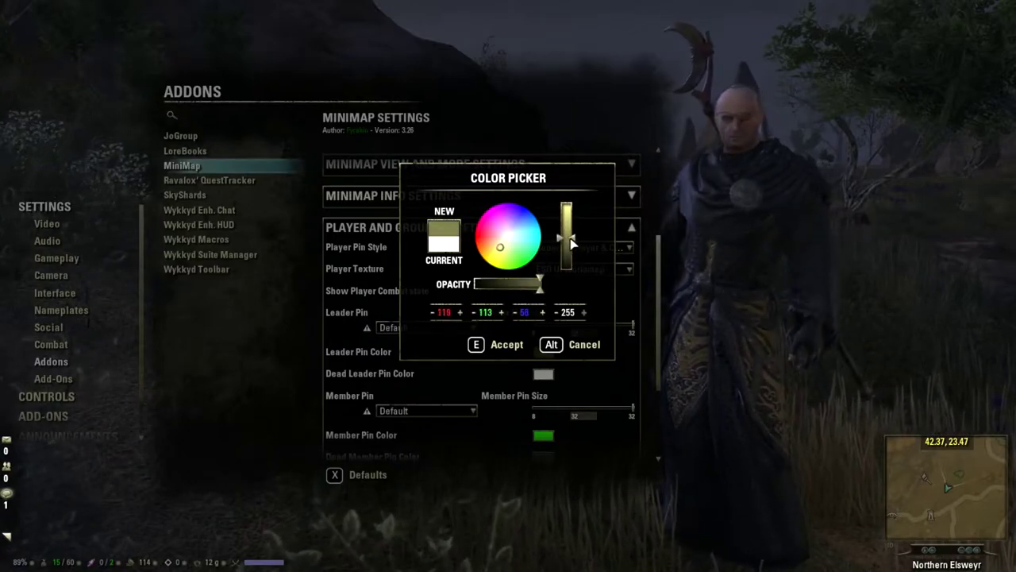
click(497, 344)
Leave the player pin texture unchanged and collapse Player and Group Pin Settings.
scroll(619, 342, down, 1)
scroll(628, 328, up, 1)
scroll(628, 322, up, 2)
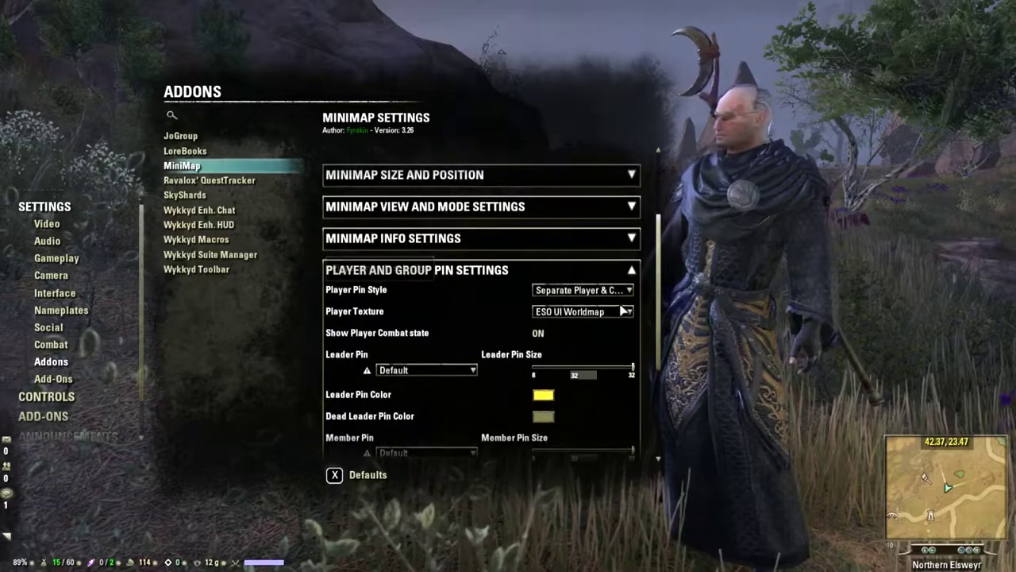
click(620, 314)
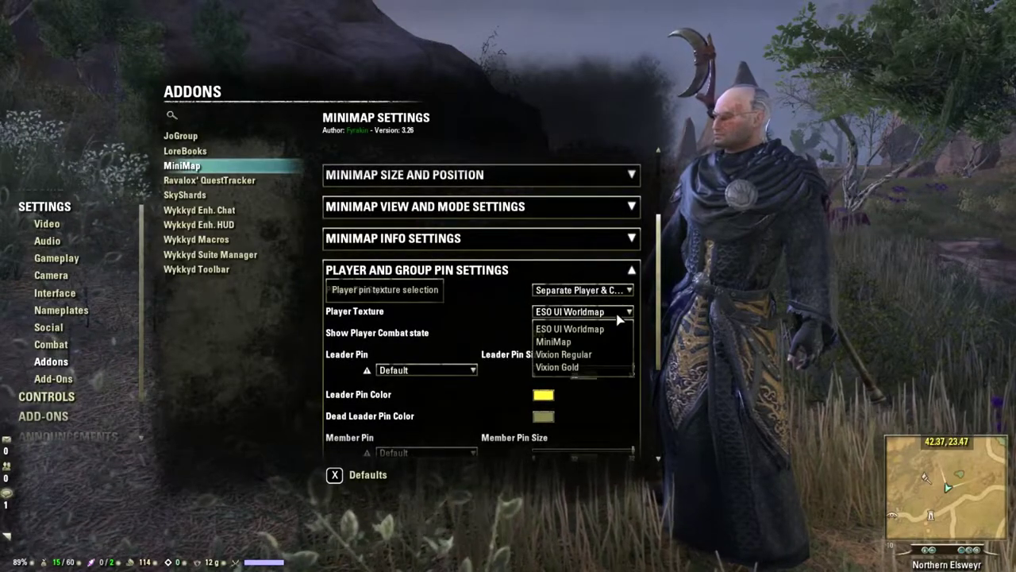
click(619, 318)
scroll(617, 320, up, 4)
click(534, 354)
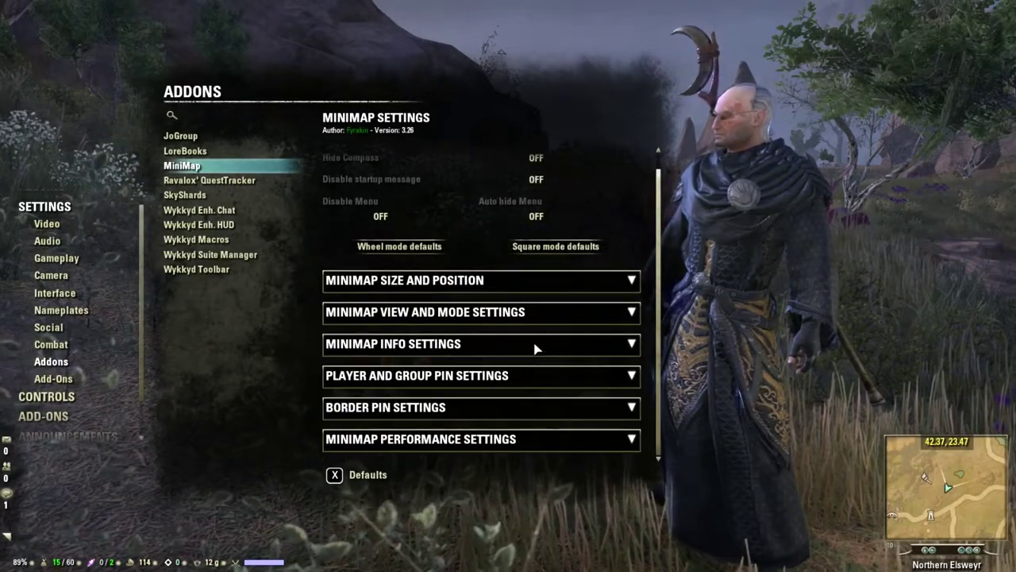
Expand MiniMap Info Settings to check position and zone display, collapse it, then open SkyShards settings.
click(548, 345)
scroll(619, 360, down, 3)
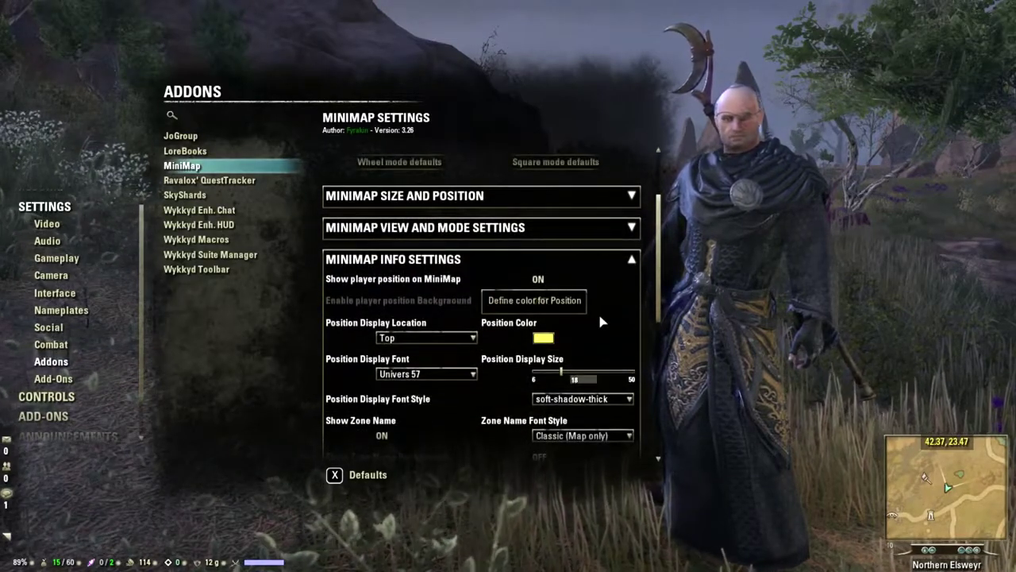
scroll(620, 334, down, 2)
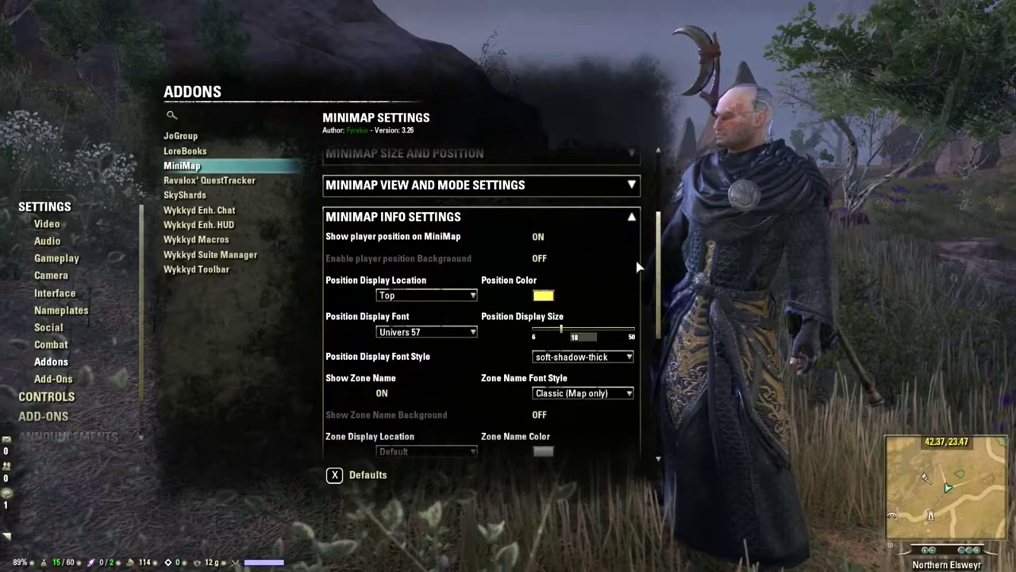
scroll(628, 273, up, 3)
click(615, 280)
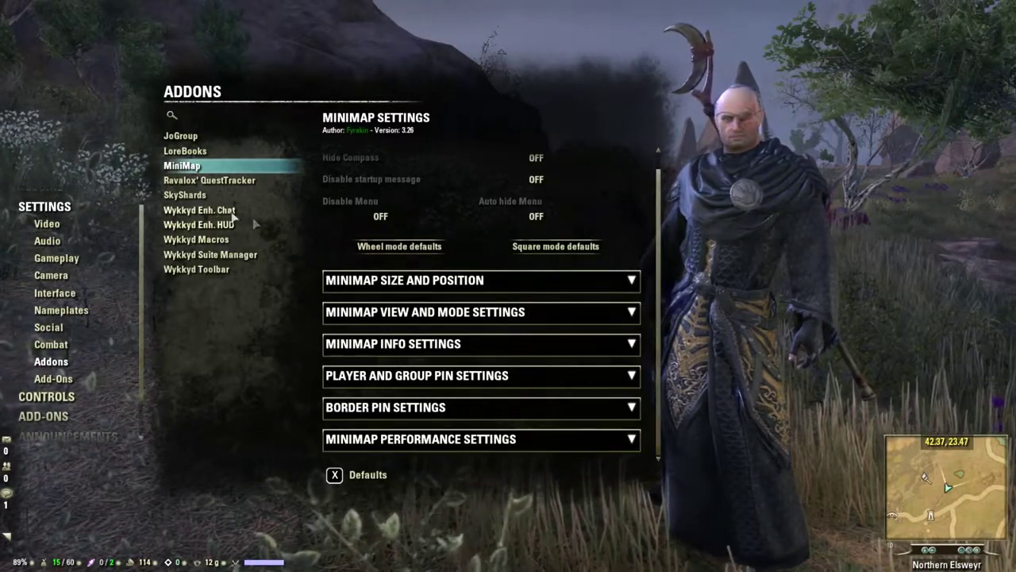
click(202, 199)
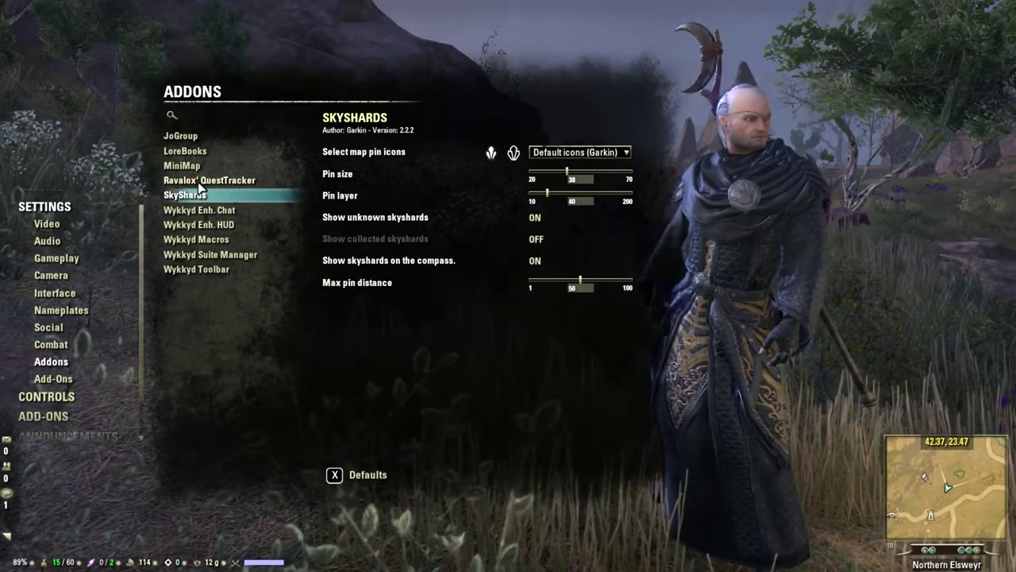
Open Ravalox' QuestTracker settings and scroll through its expanded Quest Options.
click(200, 182)
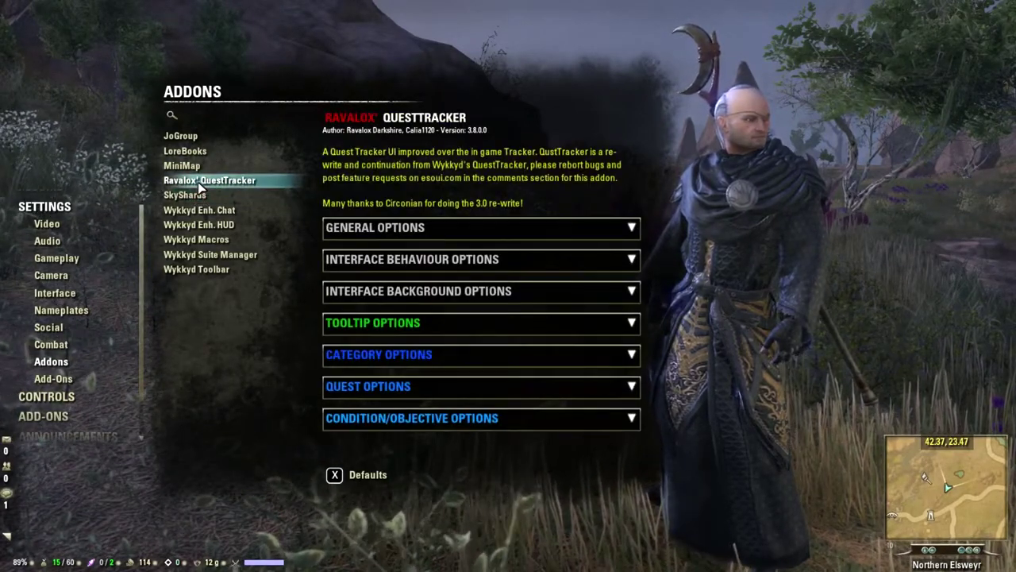
click(609, 388)
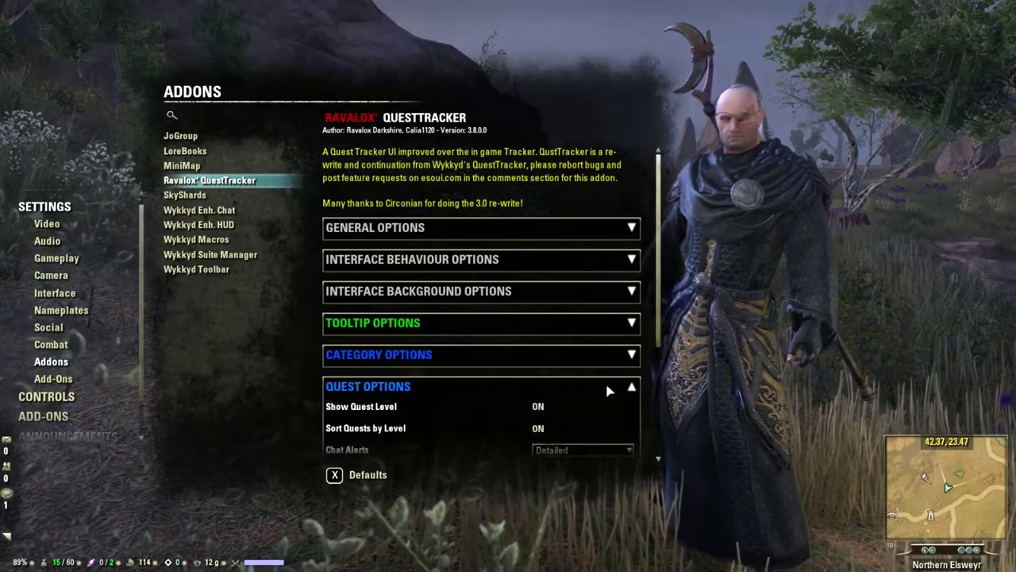
scroll(609, 388, down, 3)
scroll(652, 399, down, 2)
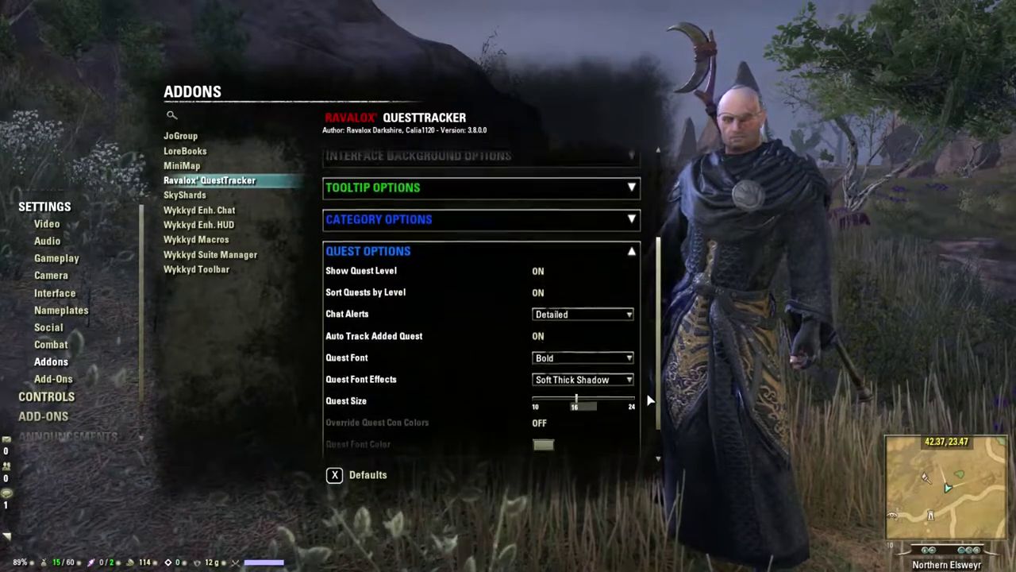
scroll(647, 400, down, 1)
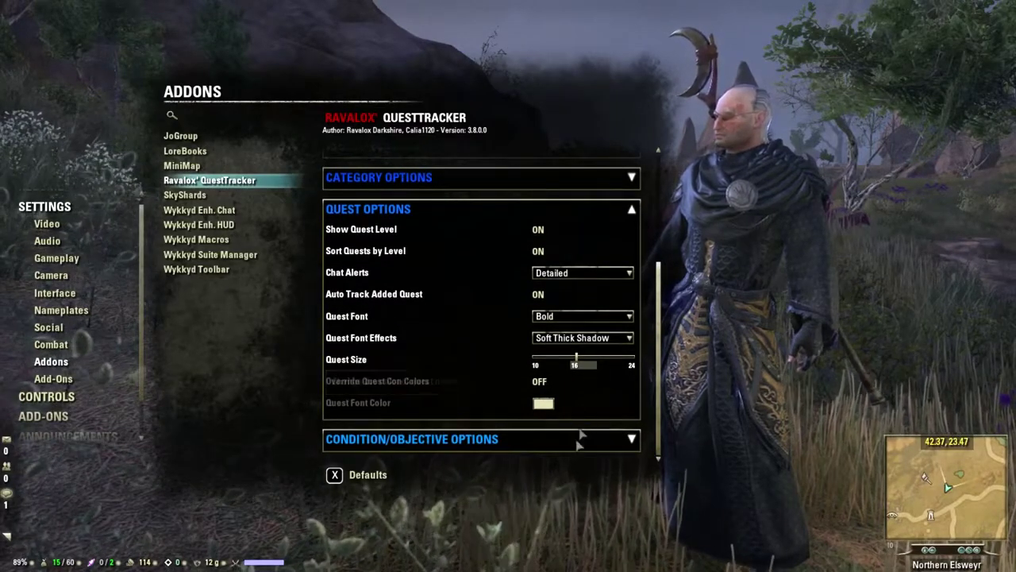
scroll(572, 454, down, 3)
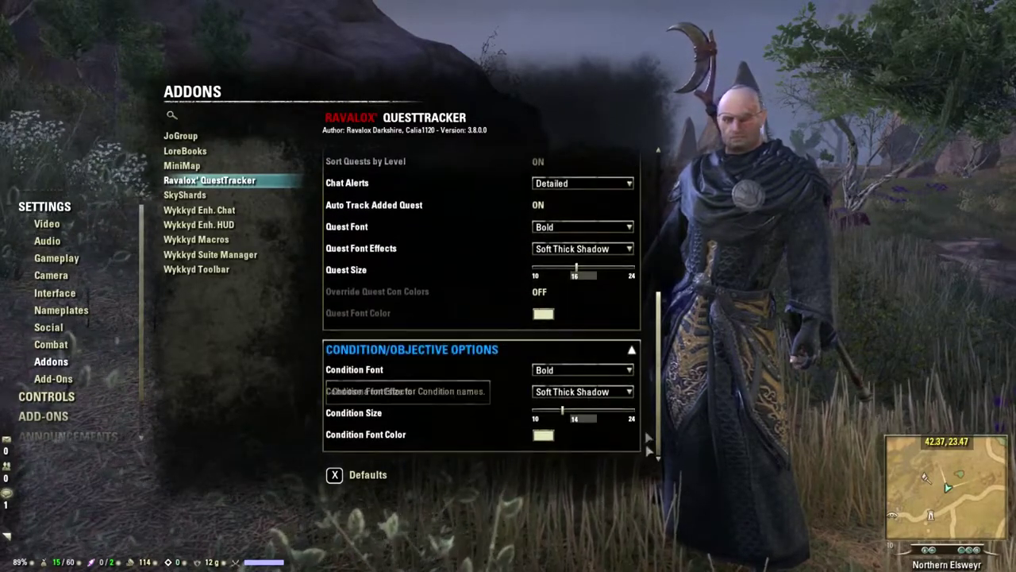
scroll(647, 453, up, 9)
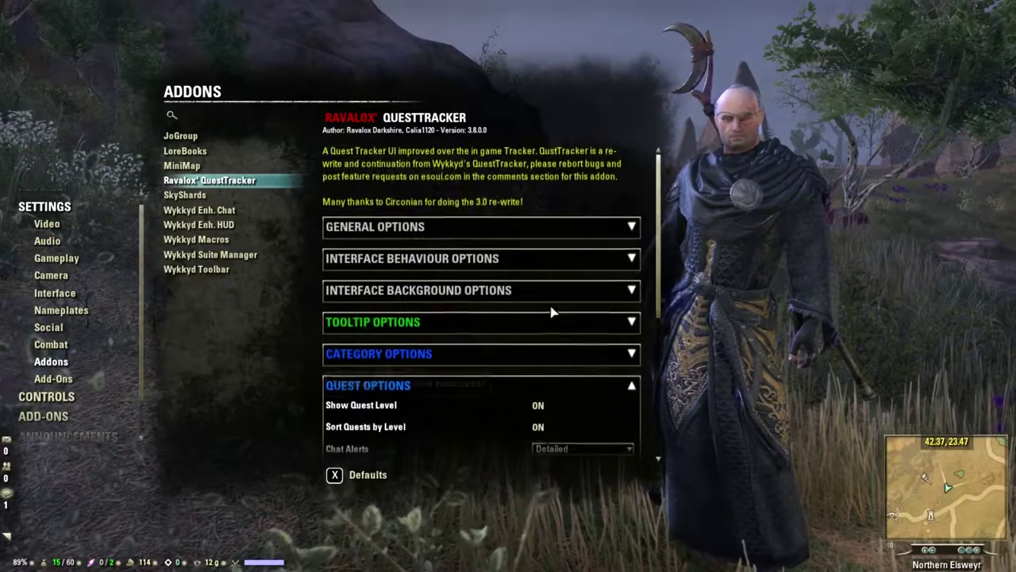
Expand Category Options and look over its settings.
click(584, 363)
scroll(652, 343, down, 2)
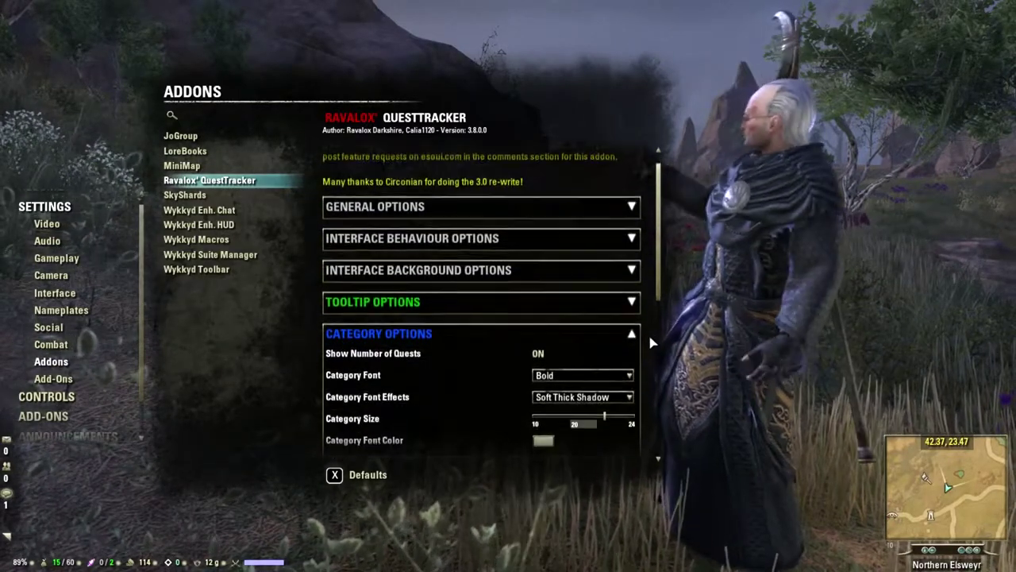
scroll(651, 343, up, 2)
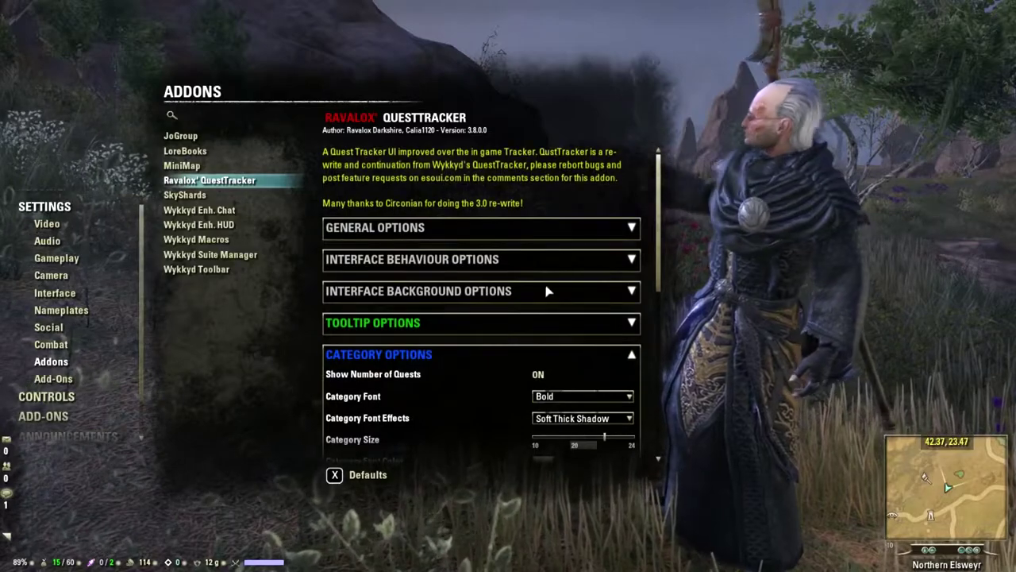
Expand General Options and Interface Behaviour Options and scroll through their settings.
click(460, 228)
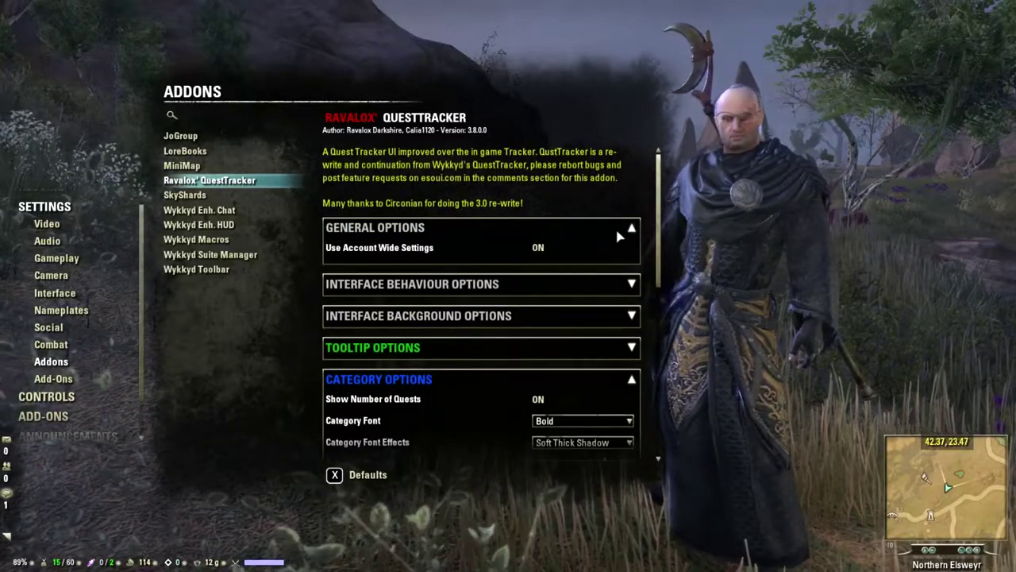
click(606, 283)
scroll(644, 312, down, 1)
scroll(643, 312, down, 1)
scroll(643, 312, down, 1)
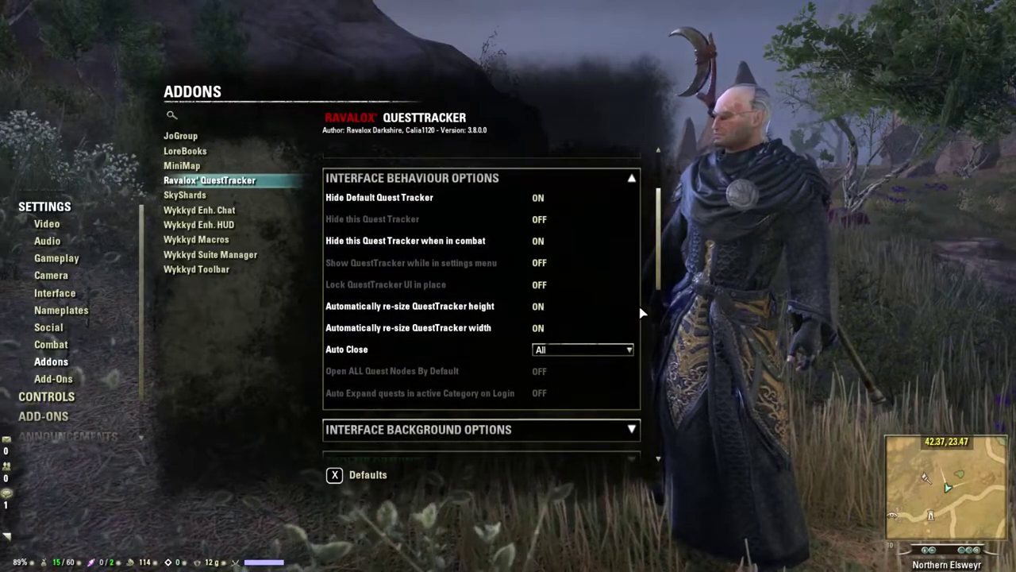
scroll(644, 312, down, 1)
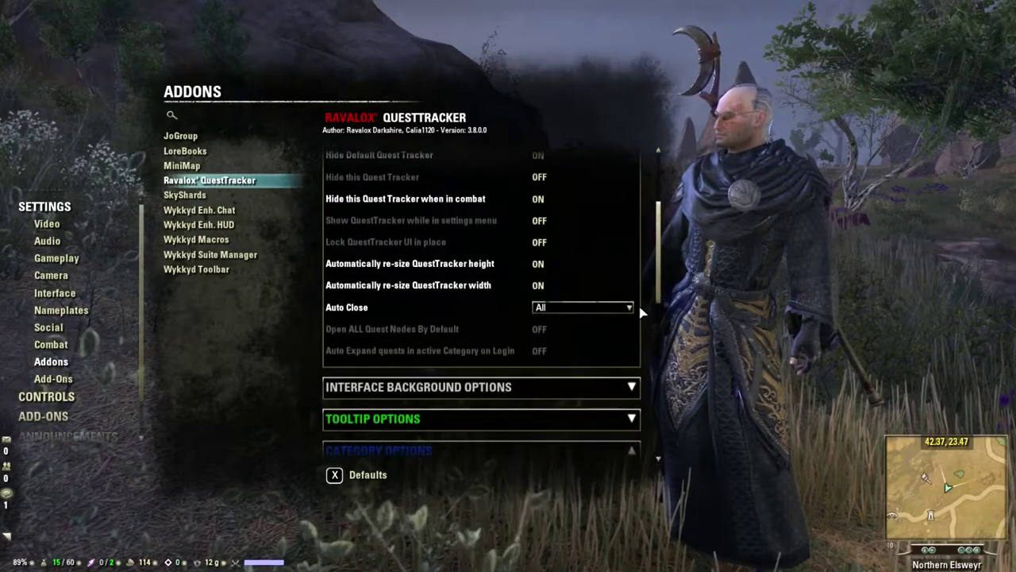
scroll(643, 312, down, 1)
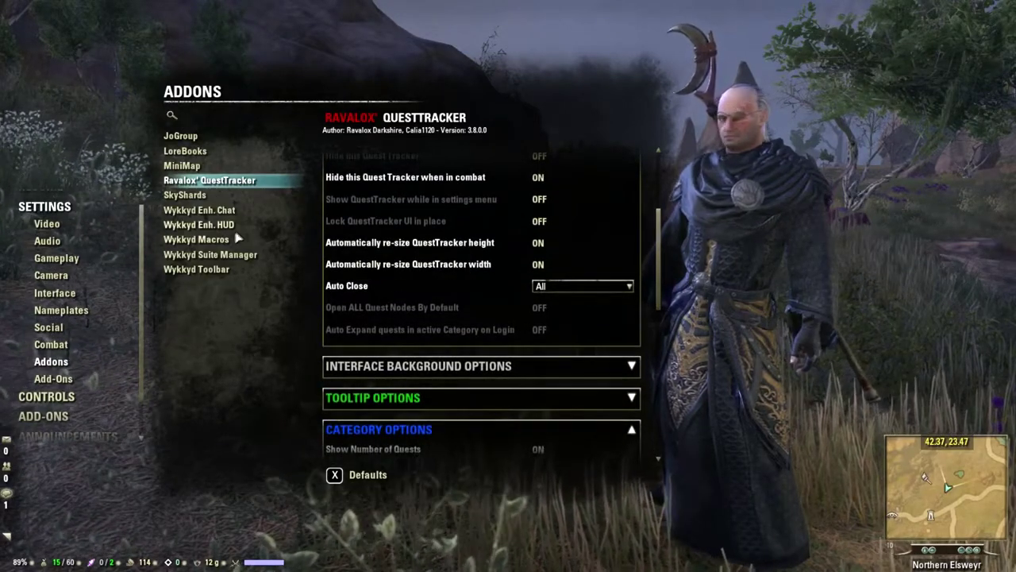
Open JoGroup settings and review Group Frames, custom red/green/blue healthbar colours and SHOW/HIDE options.
click(189, 139)
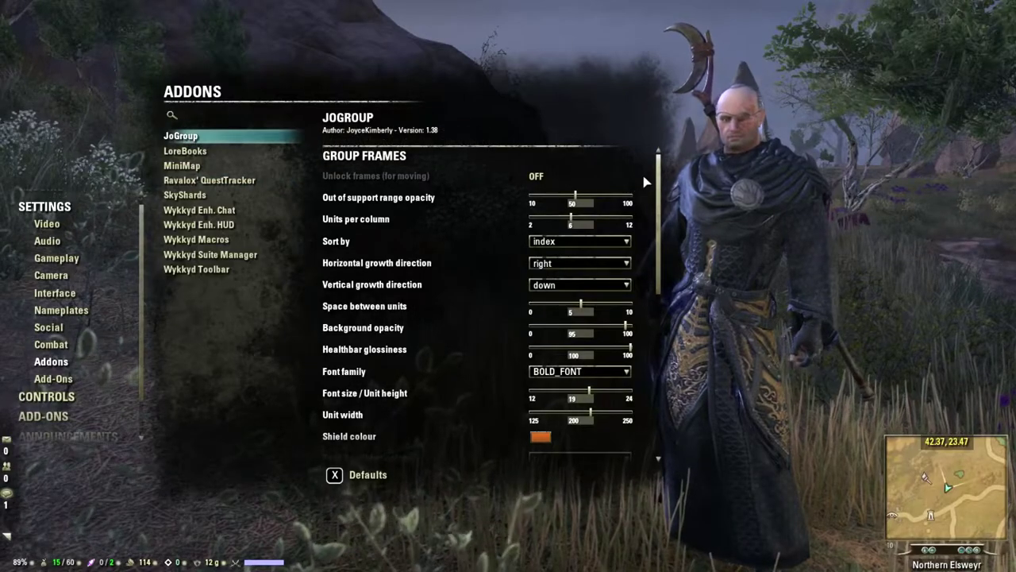
scroll(645, 182, down, 5)
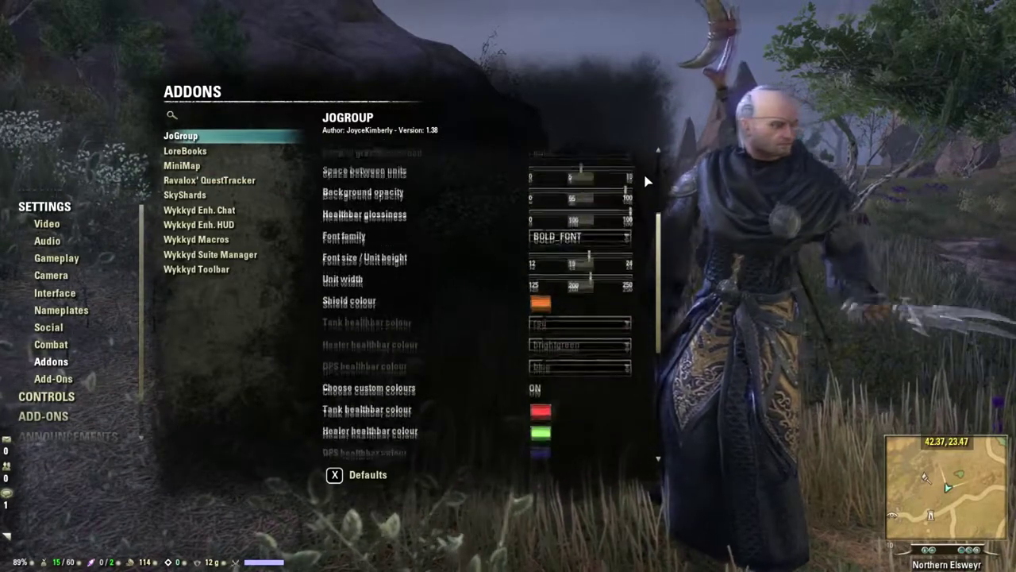
scroll(644, 182, down, 4)
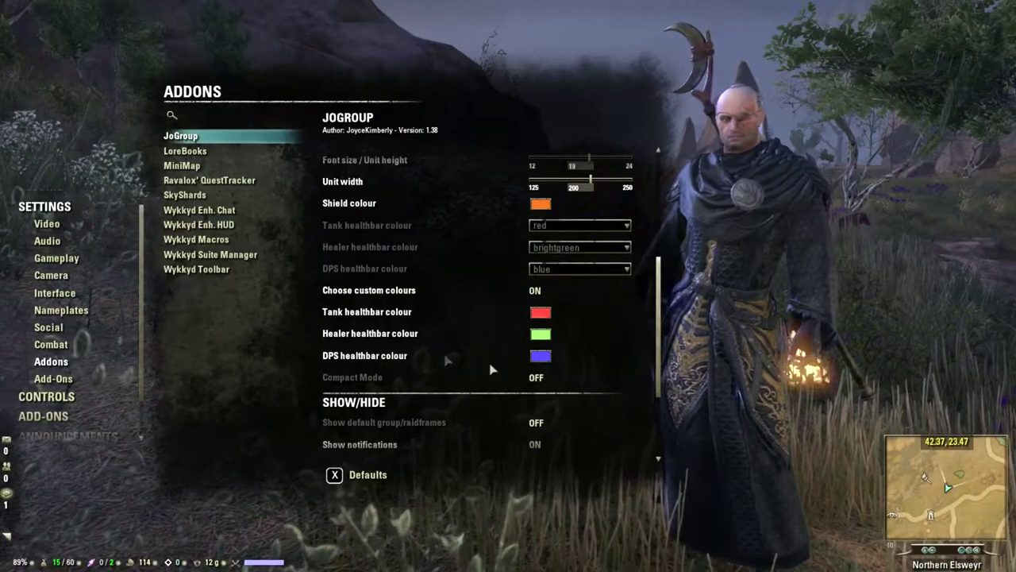
scroll(656, 342, down, 4)
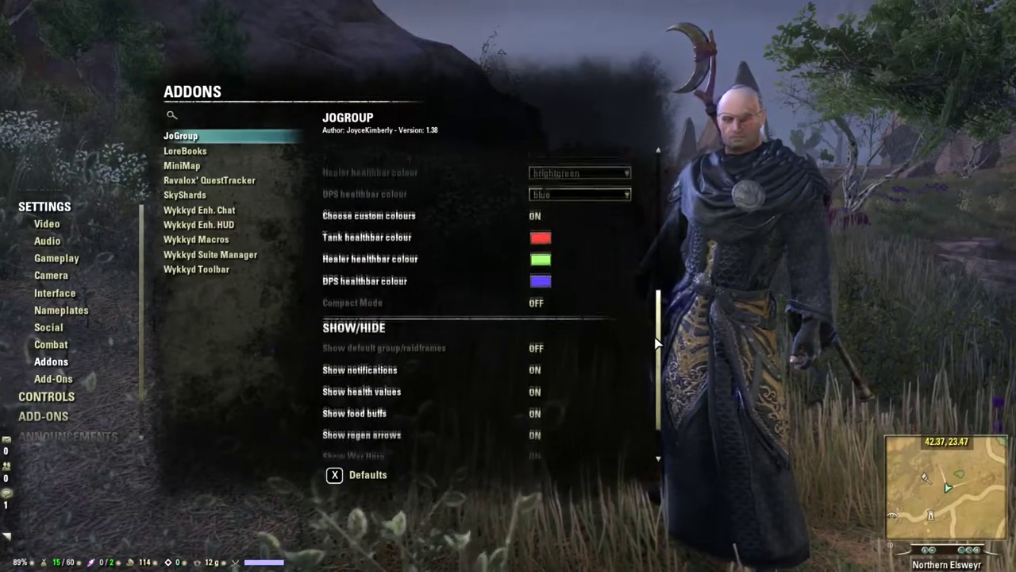
scroll(657, 341, down, 1)
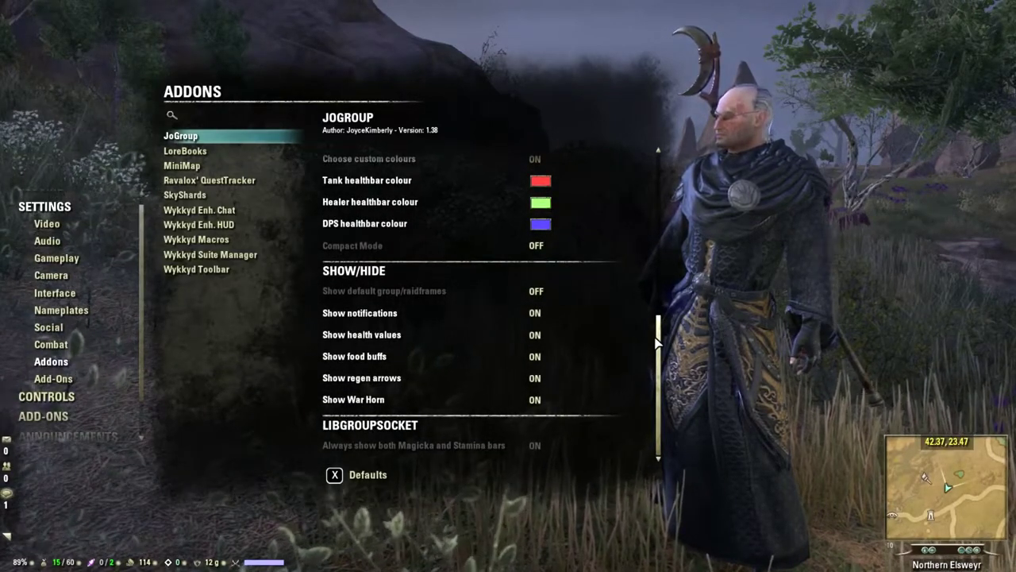
Review Votan's Group Pins colour options, go back to JoGroup, and close the settings menu.
click(49, 382)
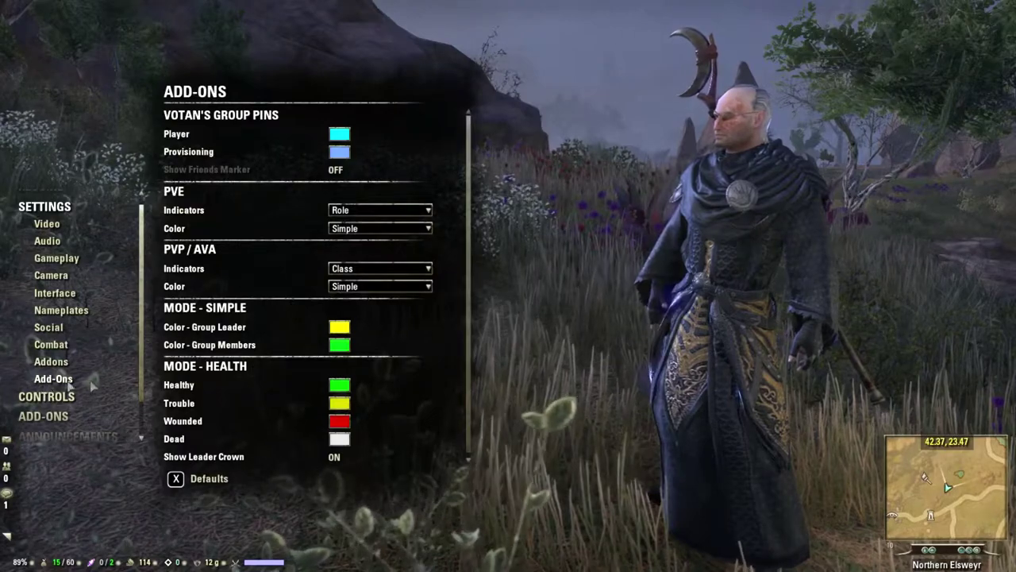
scroll(470, 194, down, 1)
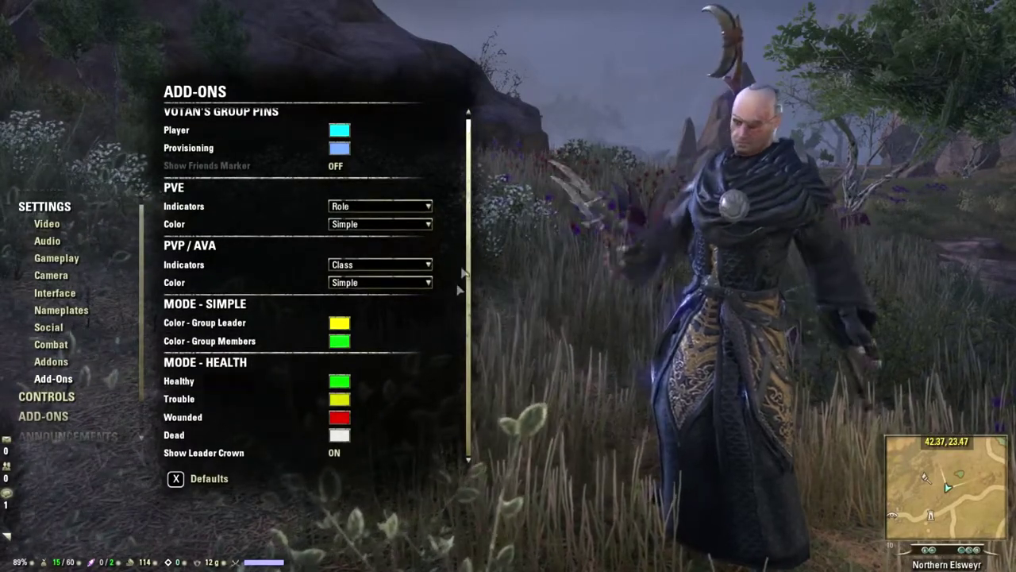
scroll(376, 417, up, 1)
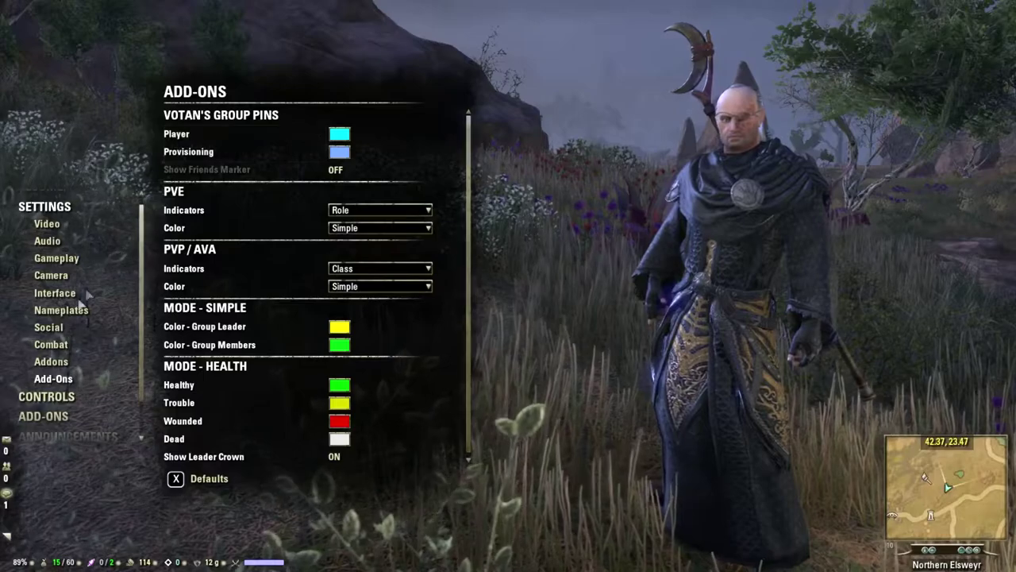
click(52, 362)
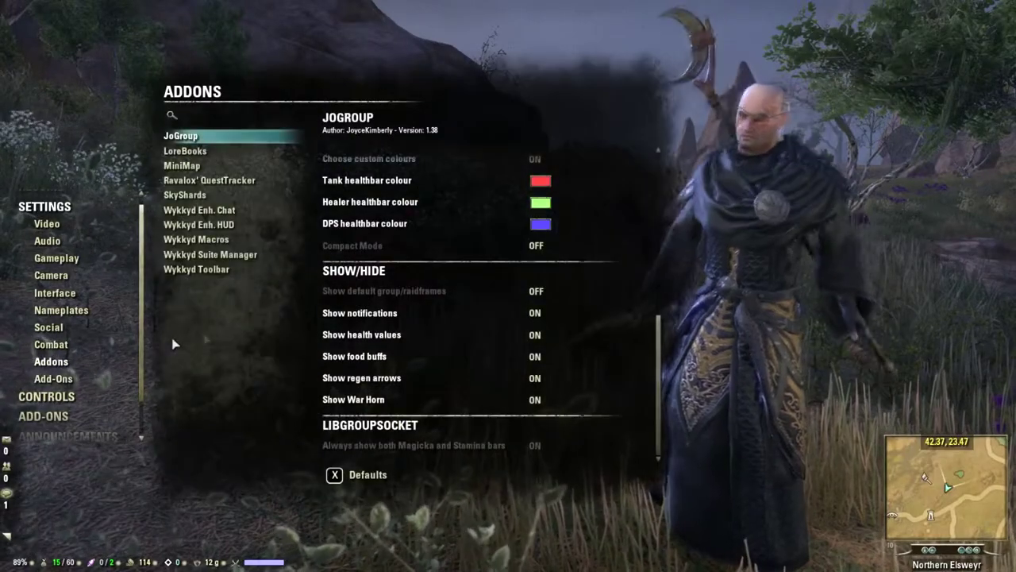
key(Escape)
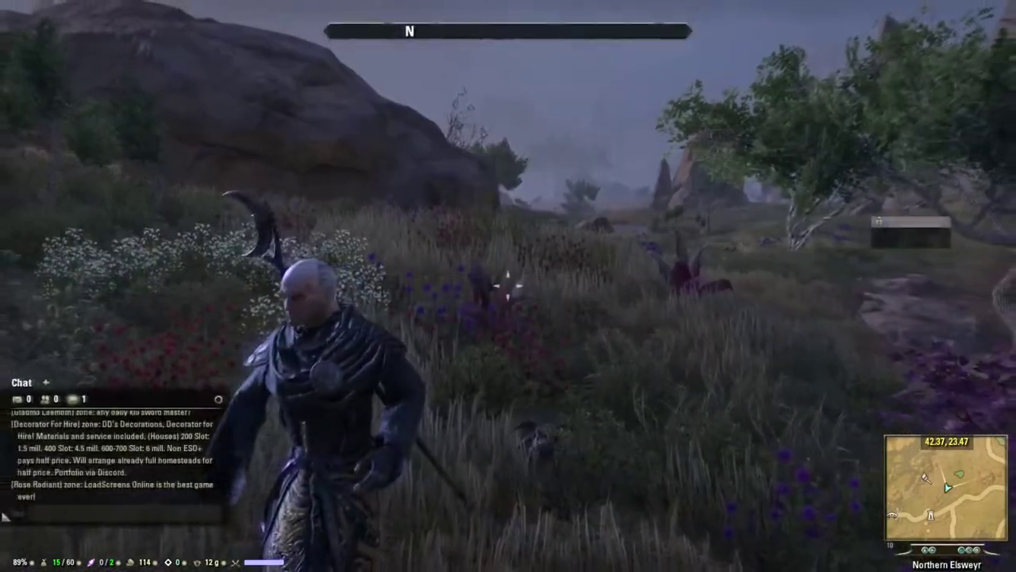
Open the Group & Activity Finder's Stories collection, dismissing the tutorial and All DLC Available notice.
key(p)
click(586, 397)
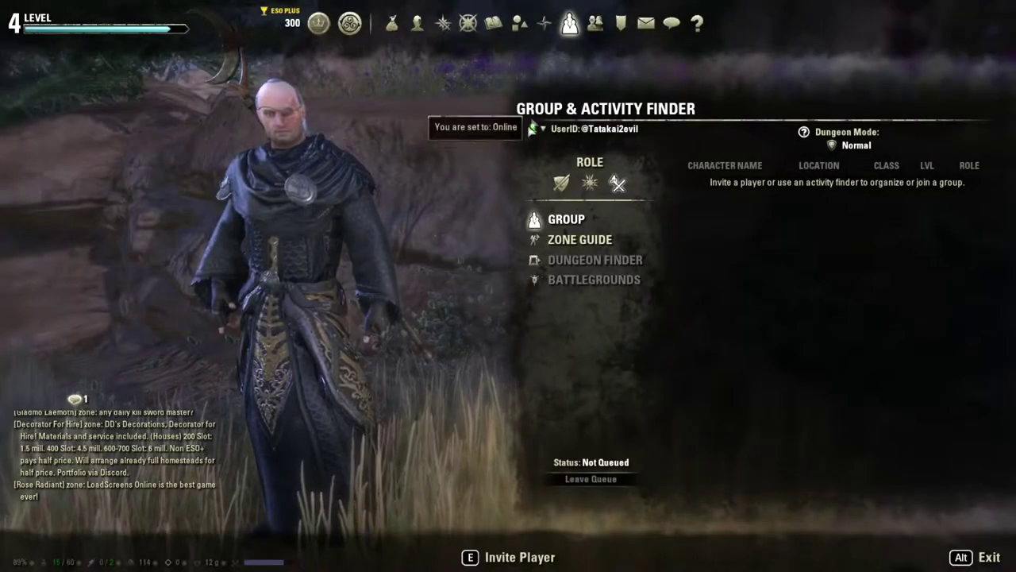
click(520, 22)
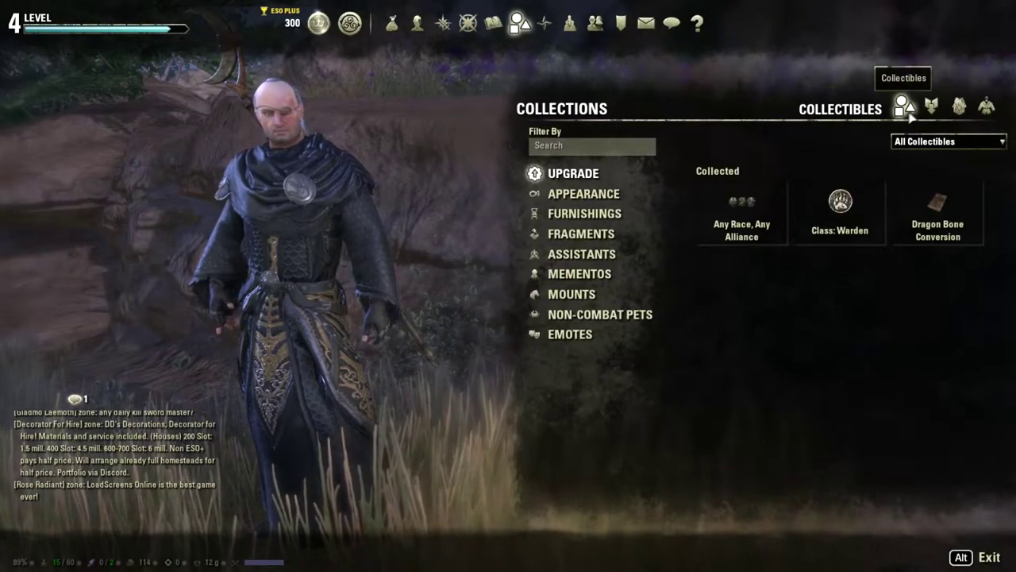
click(933, 107)
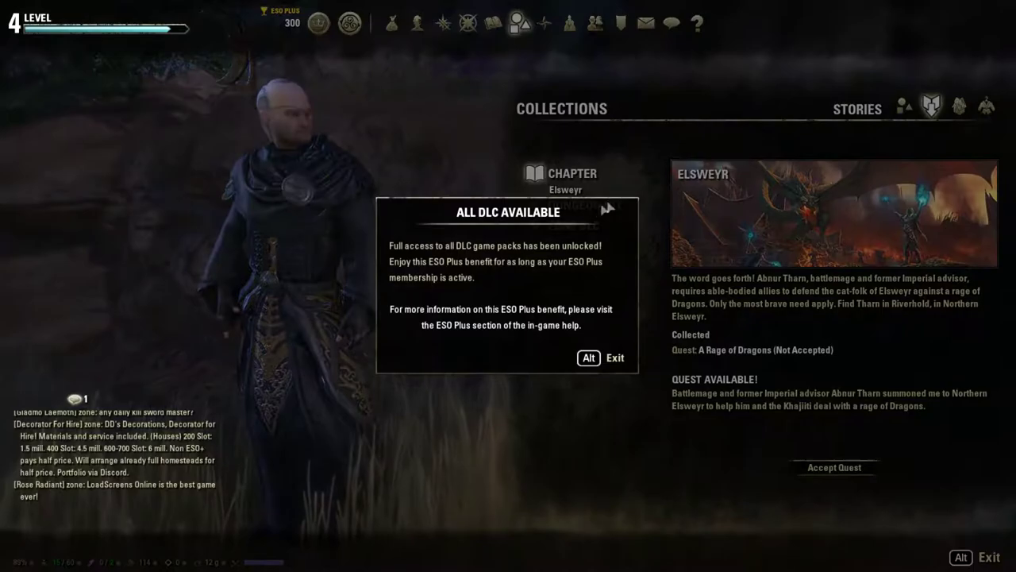
click(595, 363)
Accept the A Rage of Dragons quest and turn the character to face west.
click(833, 469)
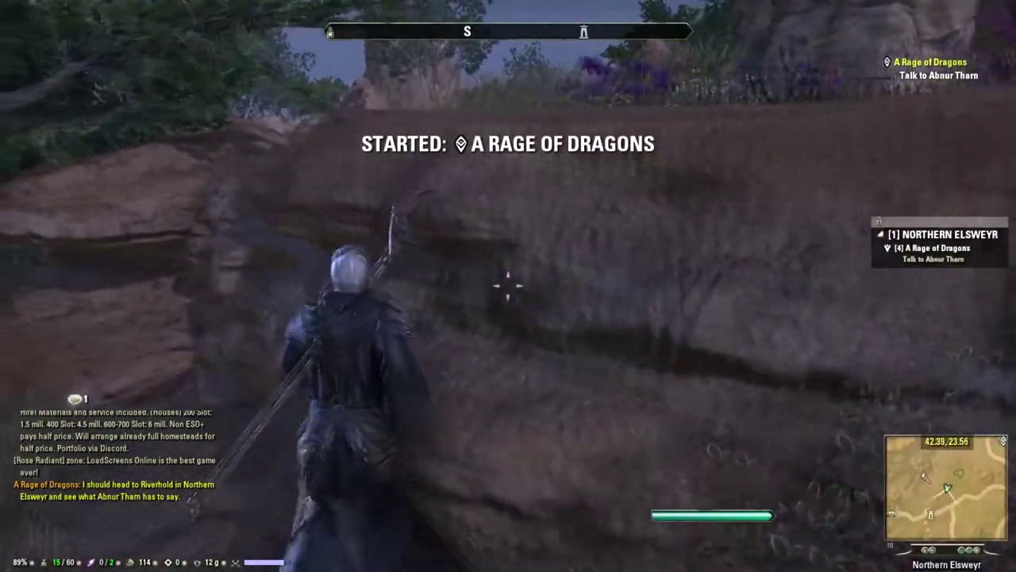
key(w)
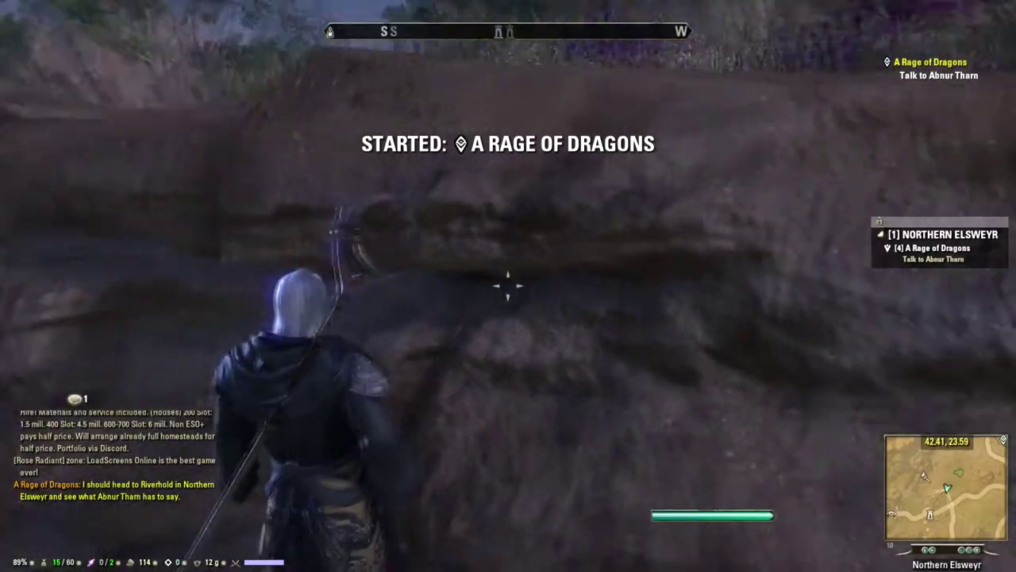
key(w)
Turn on the FPS and latency read-out via chat and move the chat window higher.
key(Return)
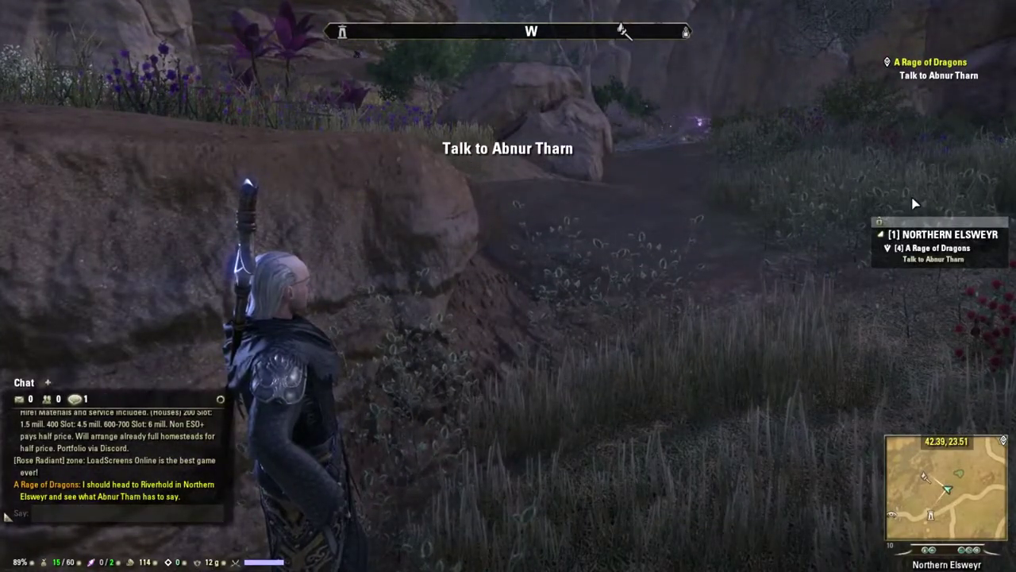
key(Return)
key(Return)
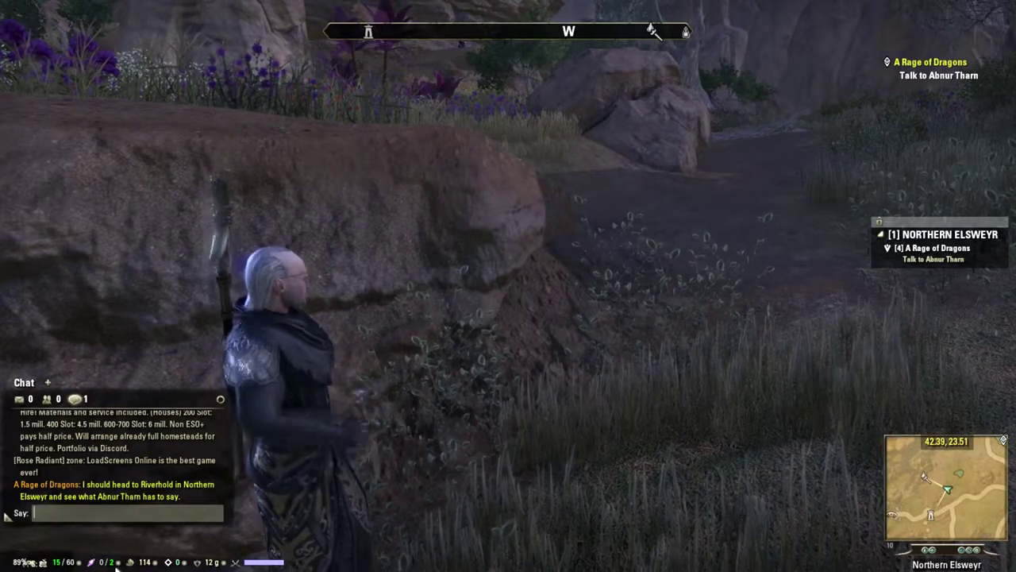
key(Return)
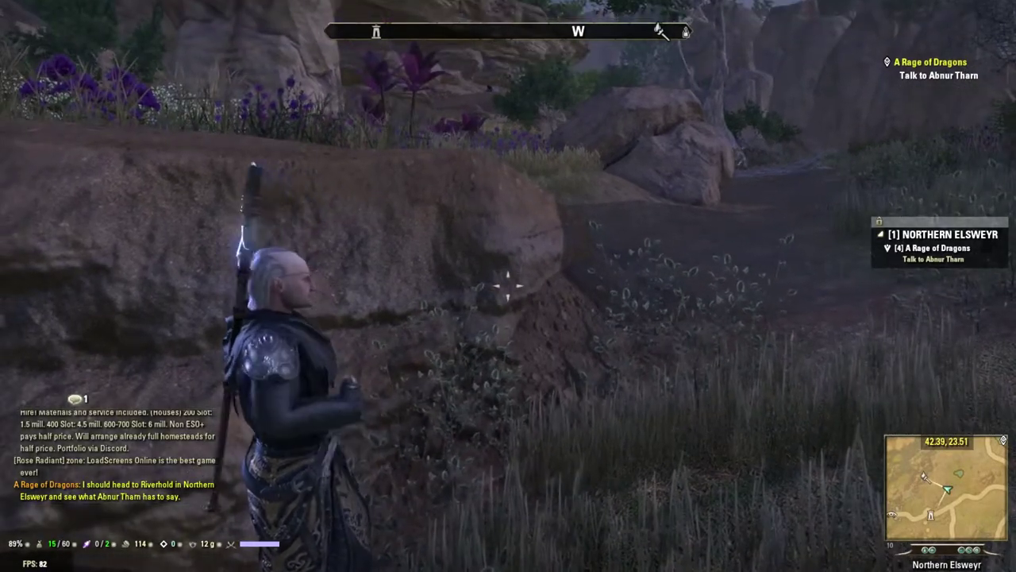
key(Return)
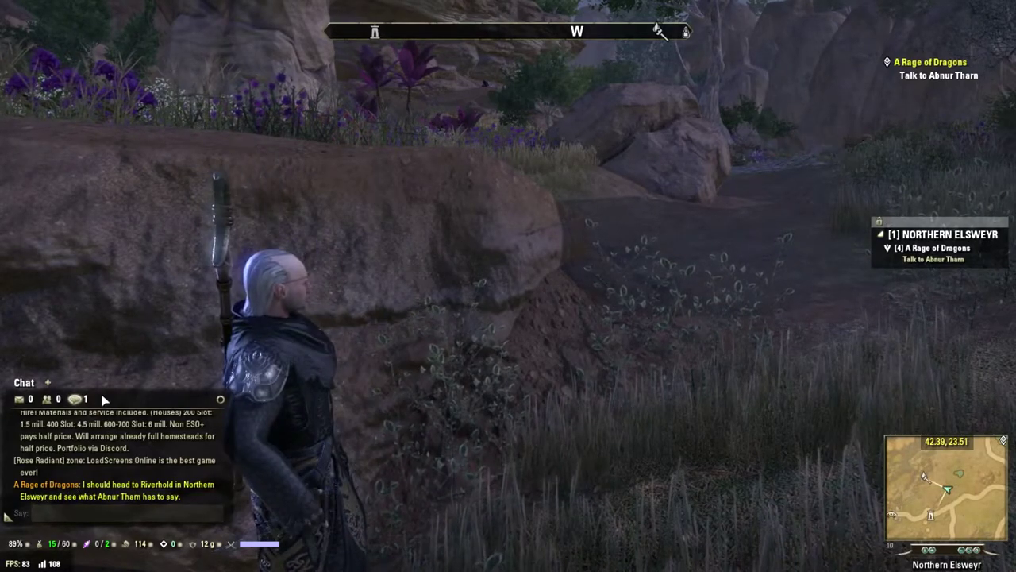
key(period)
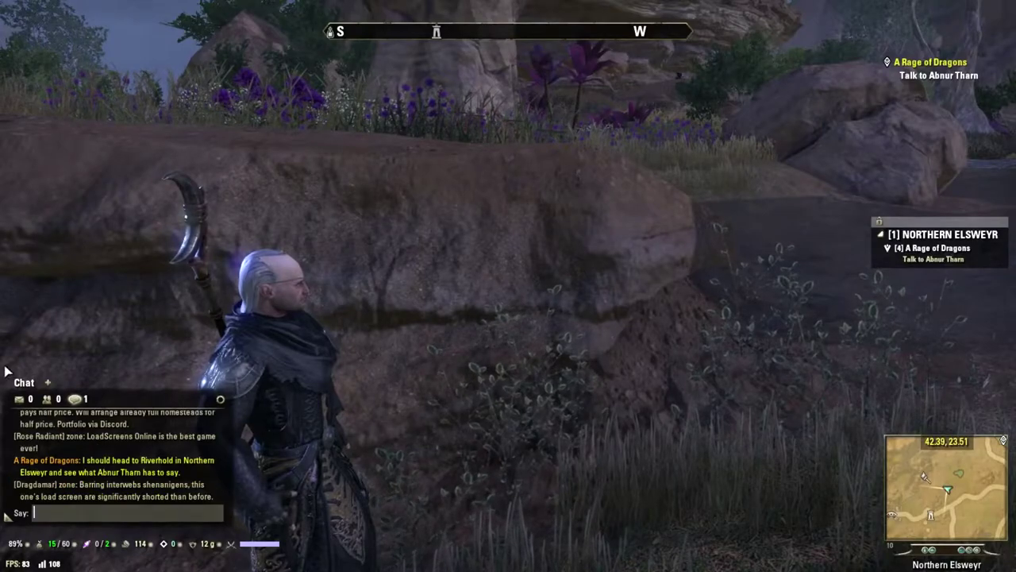
drag(24, 383, 23, 305)
key(period)
key(Return)
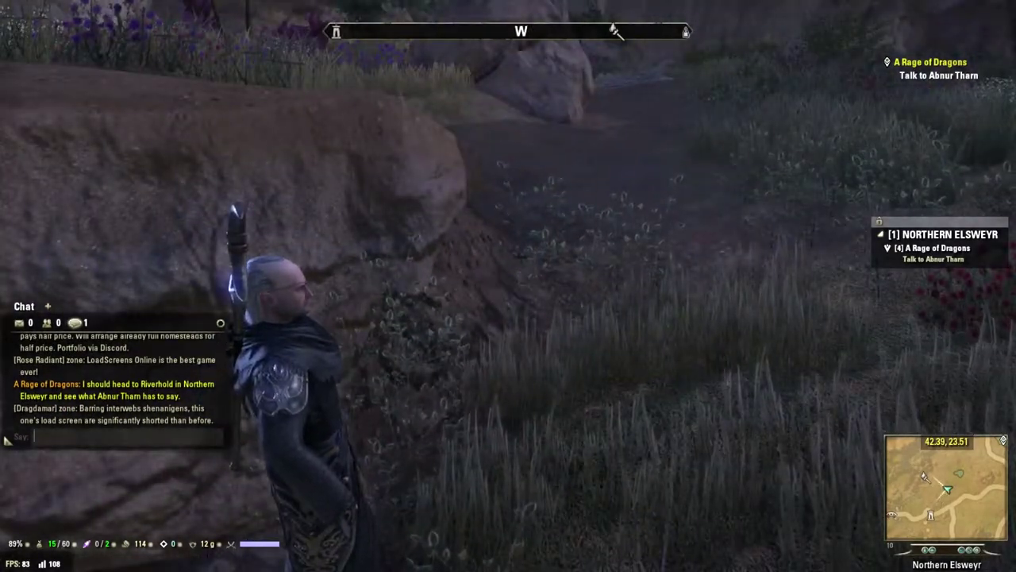
Run the character up the path toward the lizard with the staff readied.
key(Escape)
key(w)
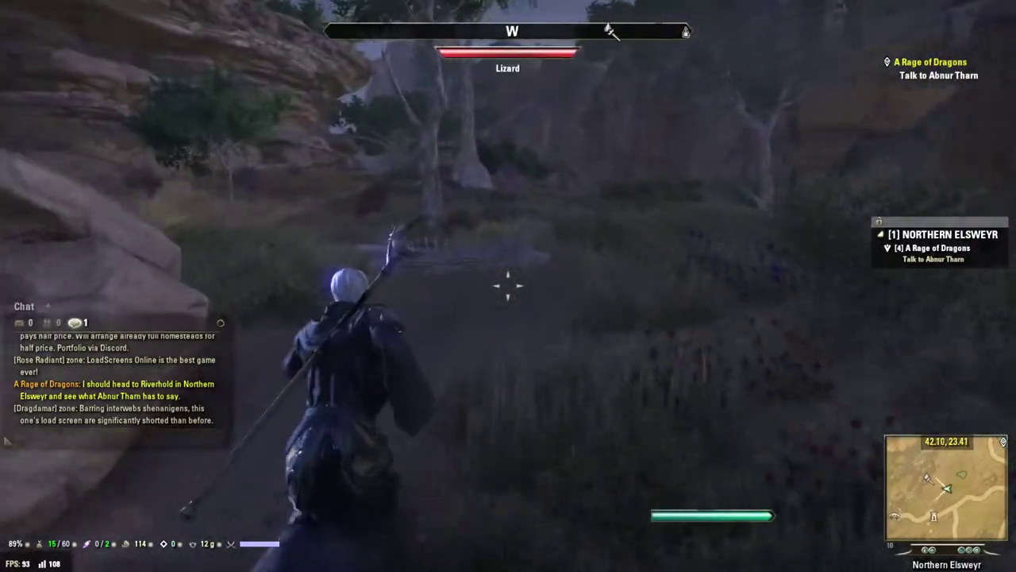
key(apostrophe)
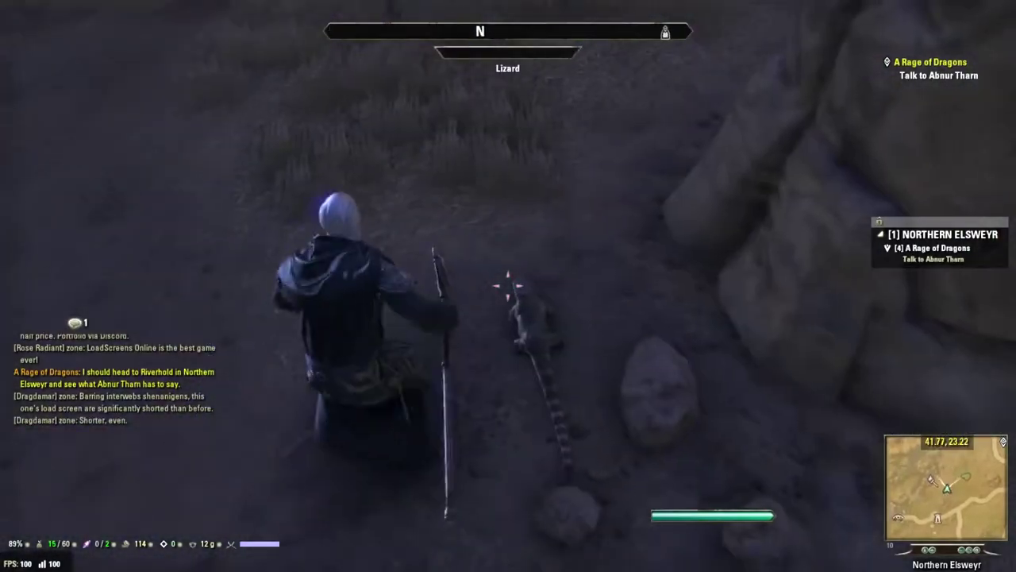
Attack the lizard with the staff, then bring up Audio settings (Master 100, Music 18).
click(508, 285)
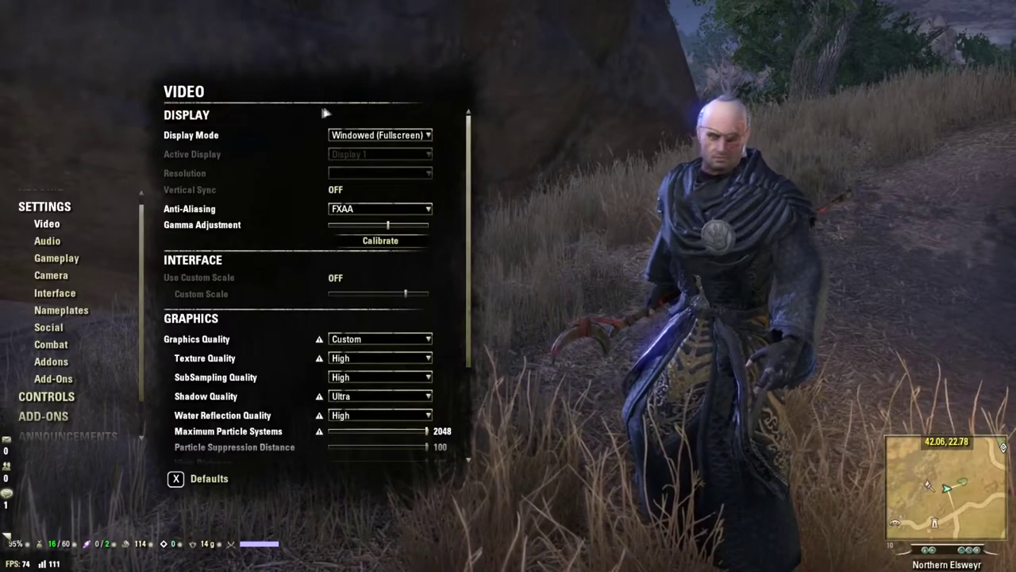
scroll(205, 267, down, 5)
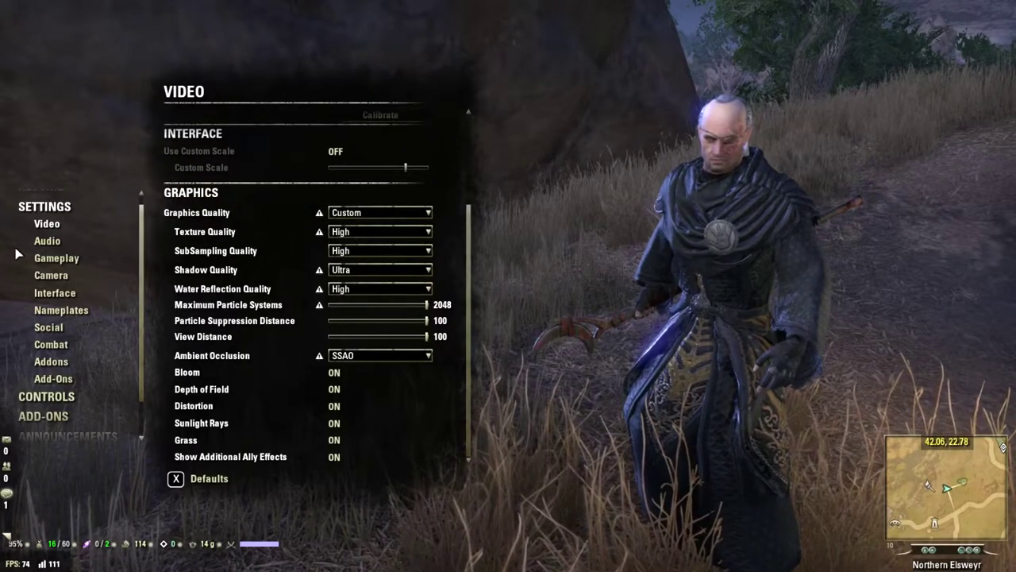
click(46, 248)
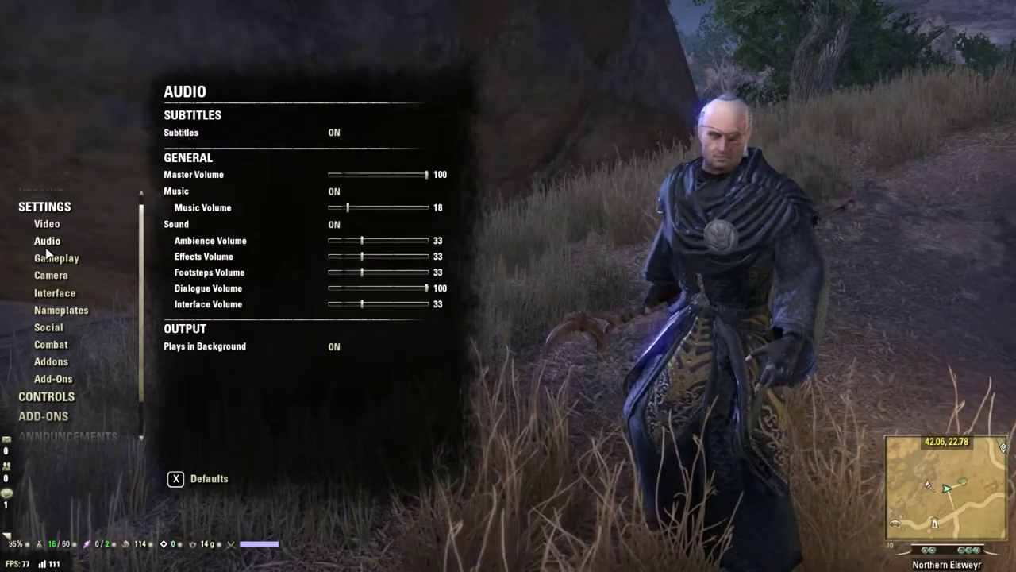
Turn on Prevent Attacking Innocents in Gameplay settings, review the Items section, then switch to Camera.
click(60, 262)
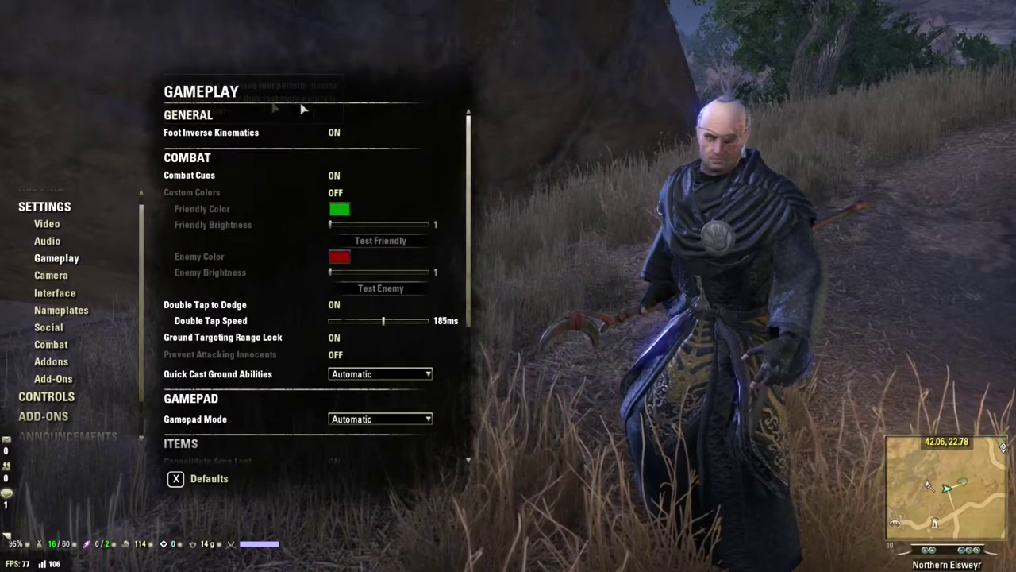
mouse_move(359, 123)
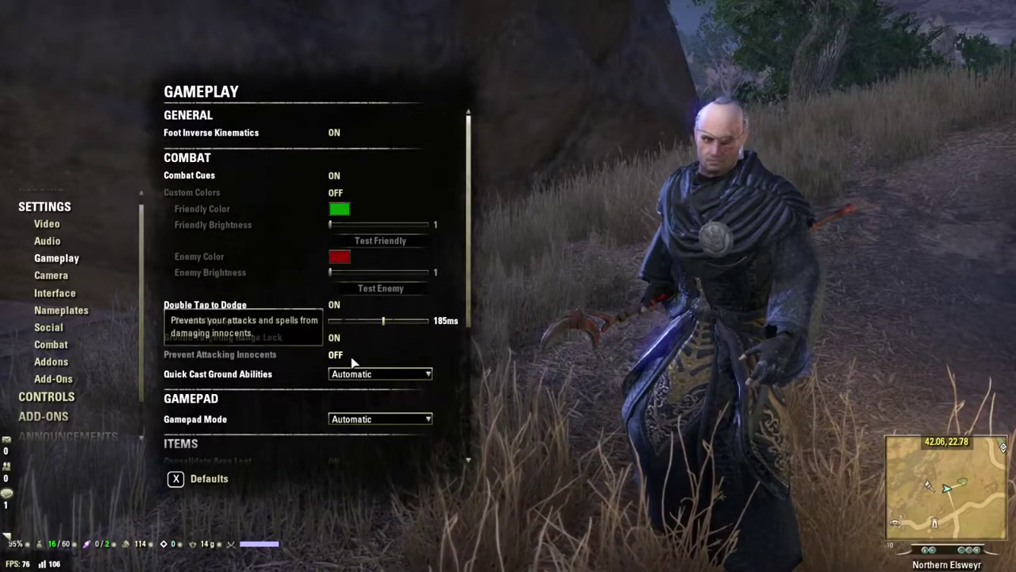
click(288, 359)
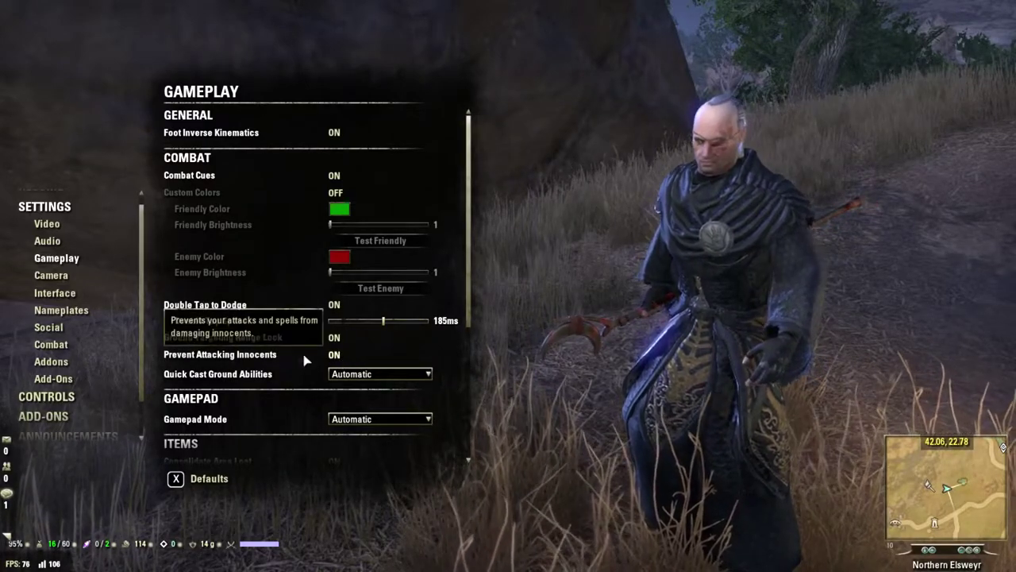
drag(470, 208, 481, 335)
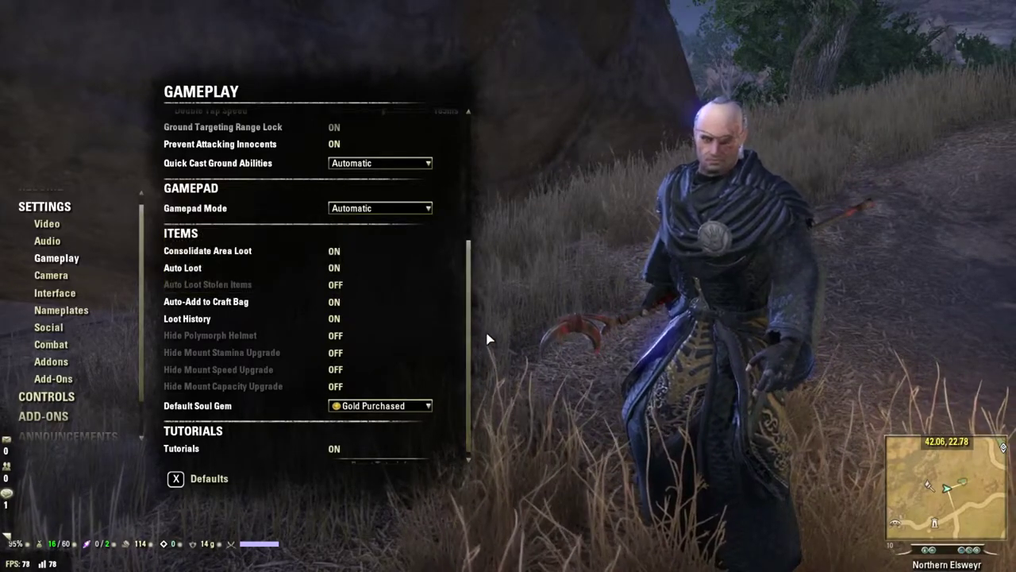
scroll(468, 310, down, 1)
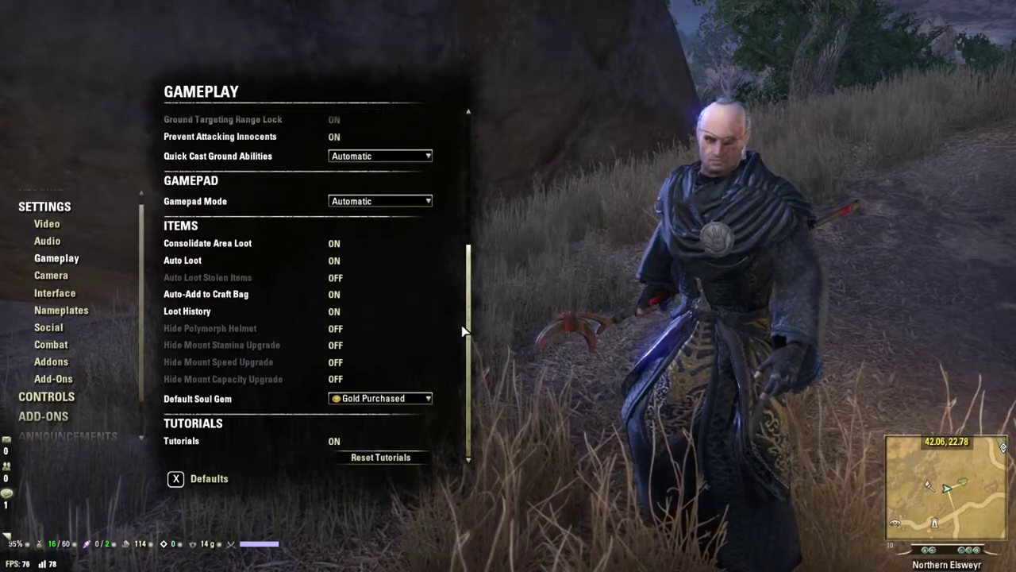
click(50, 275)
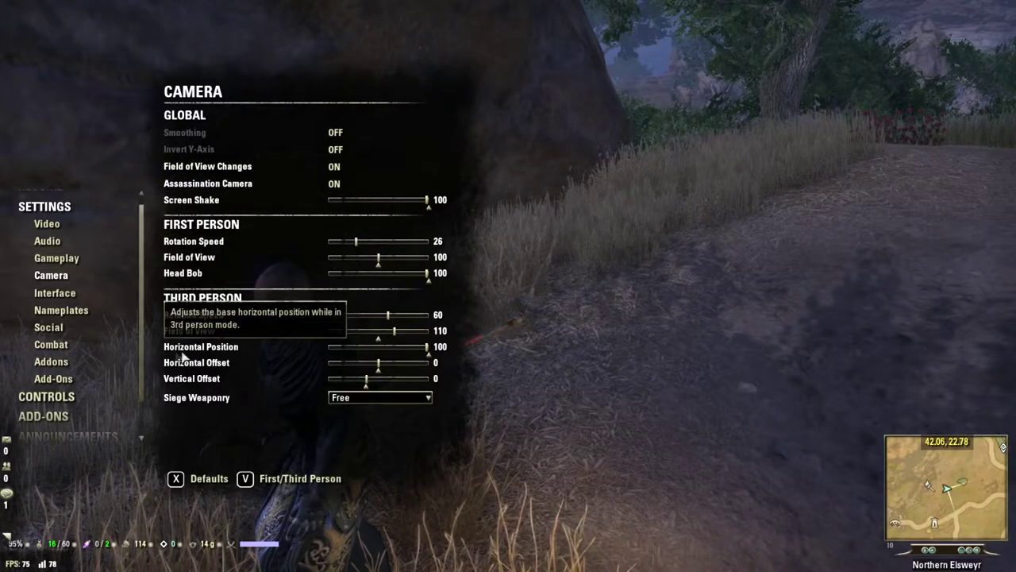
Set first-person field of view to 130, turn on Smoothing, and lower third-person field of view to 90.
click(390, 332)
click(387, 329)
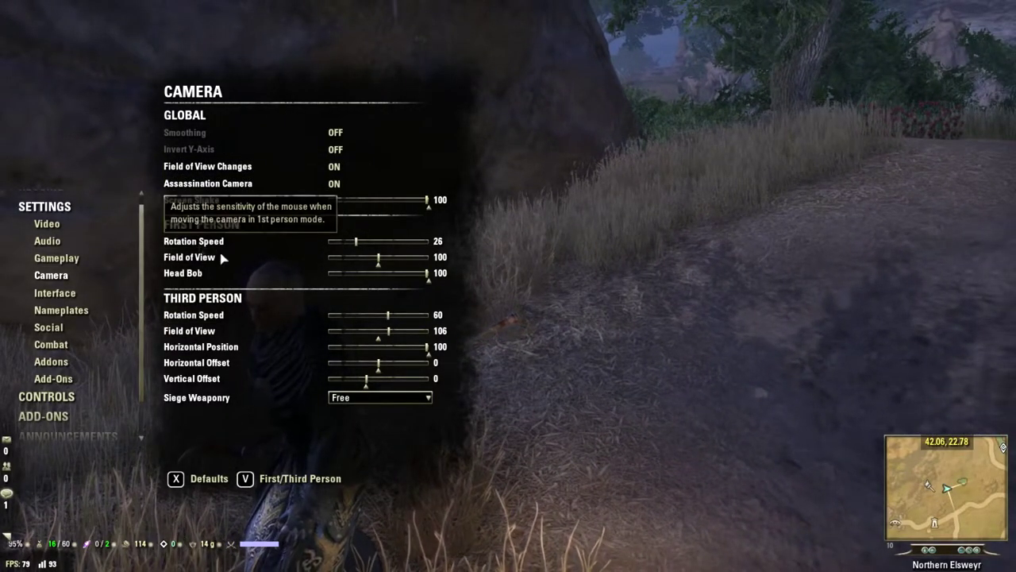
drag(397, 263, 513, 272)
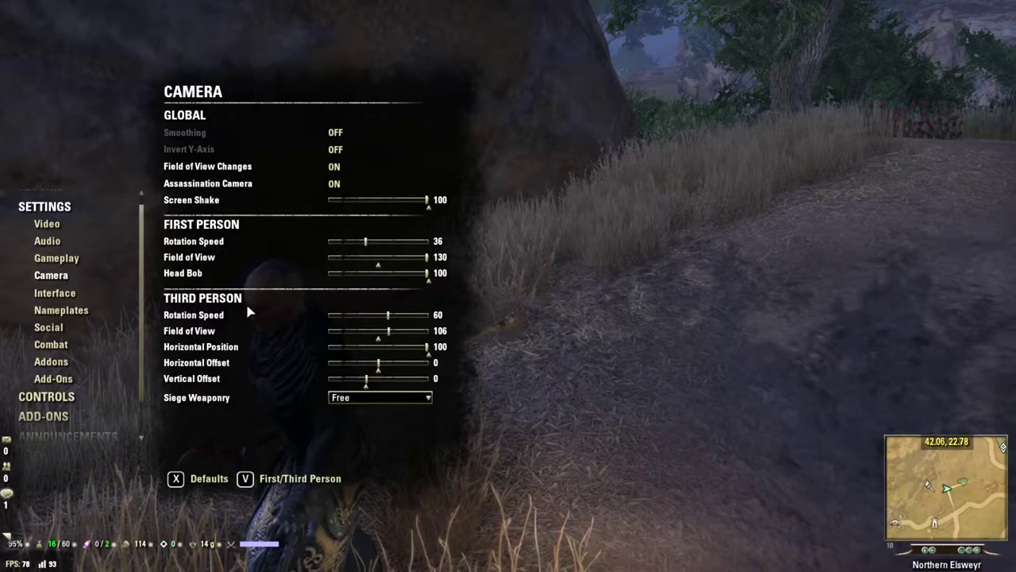
click(333, 133)
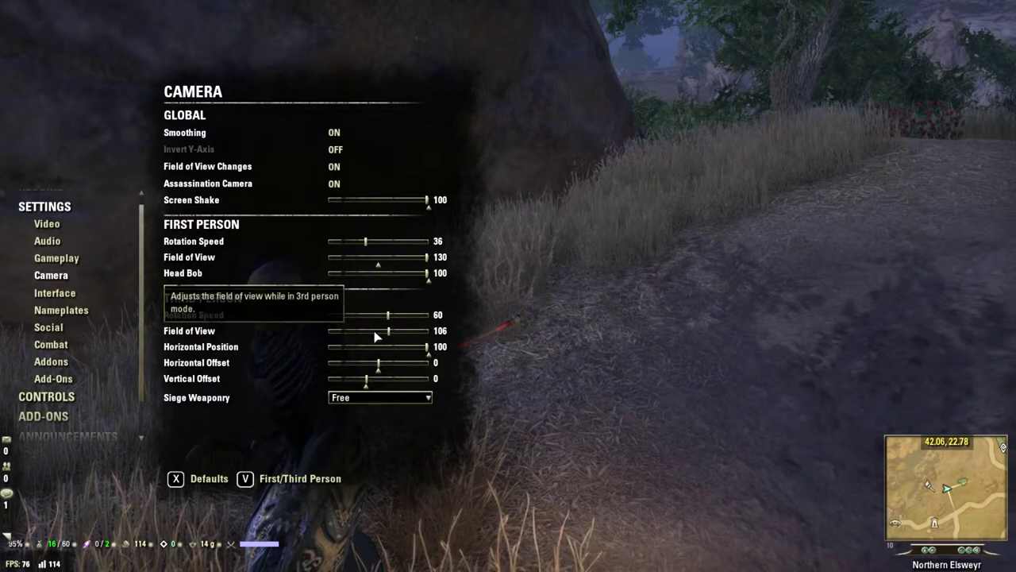
drag(386, 336, 365, 343)
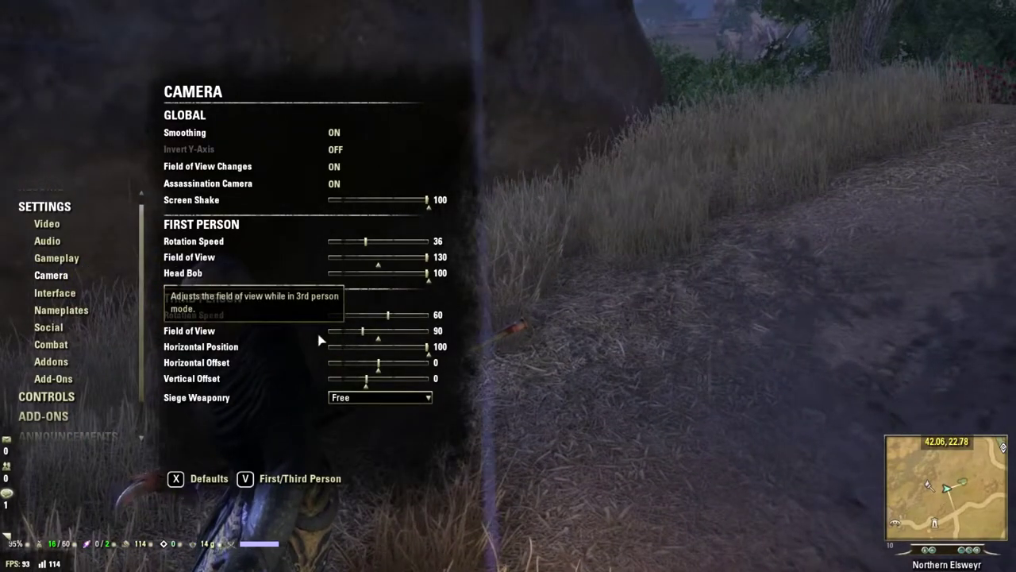
In Interface settings, keep Prefer Character Name as the display name.
click(57, 295)
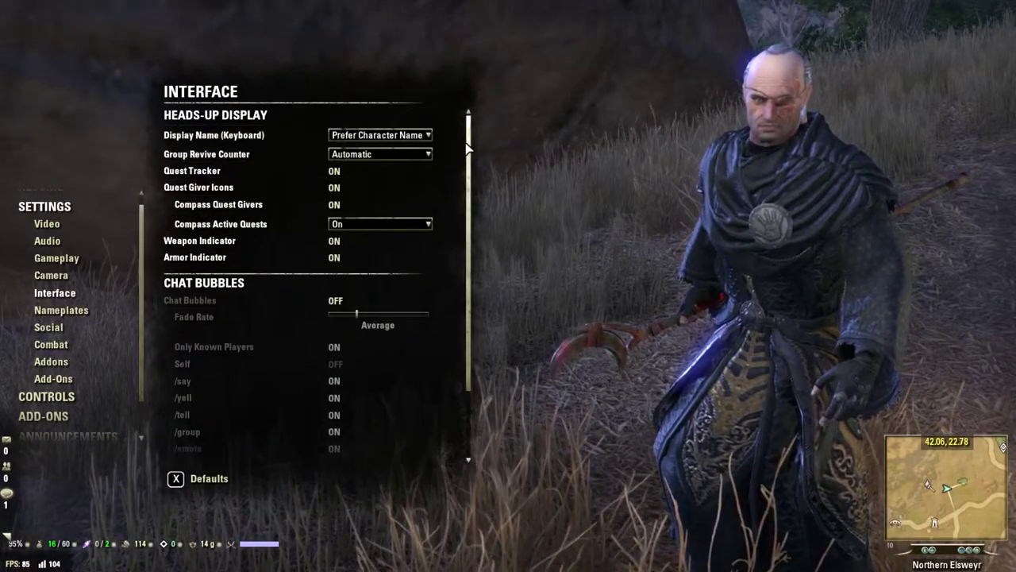
click(410, 136)
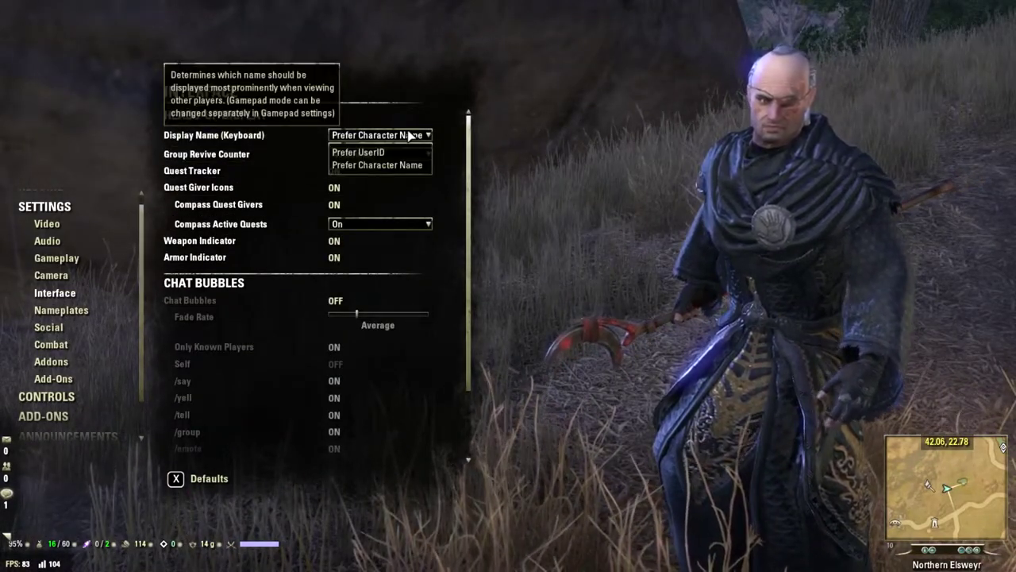
click(399, 165)
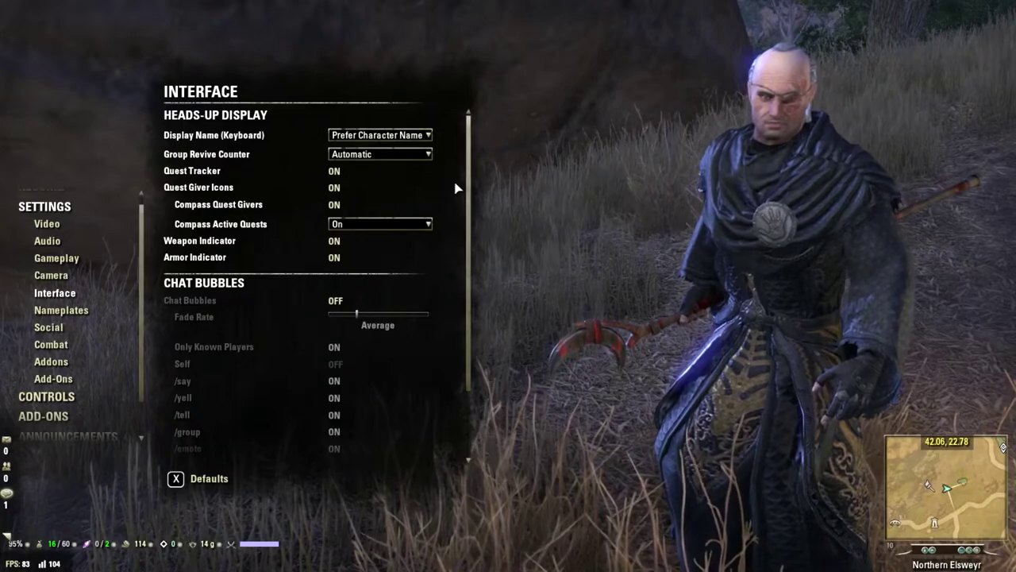
Turn on Chat Bubbles, including bubbles for your own messages.
scroll(462, 228, down, 4)
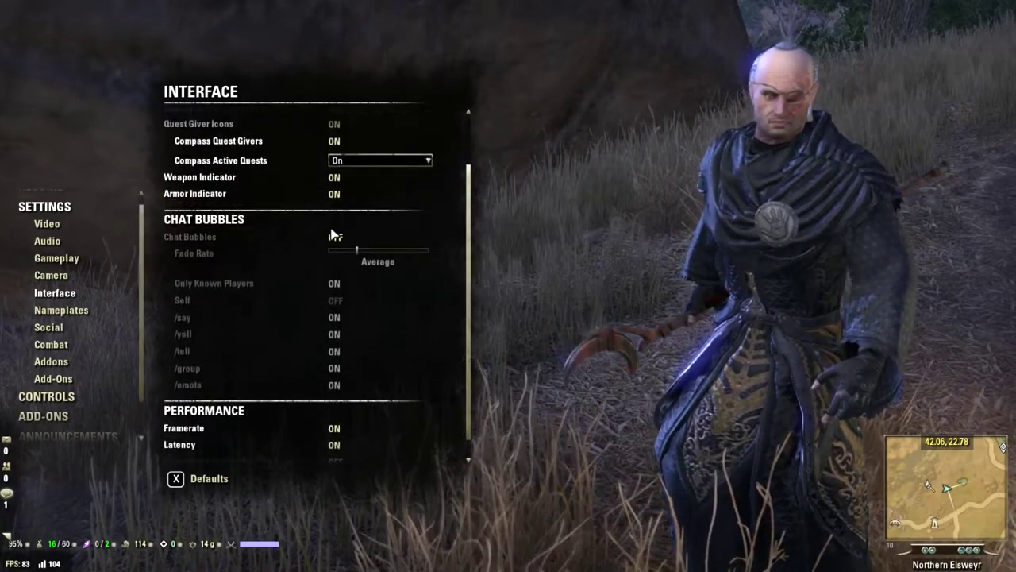
click(333, 235)
scroll(469, 247, down, 1)
scroll(468, 246, down, 1)
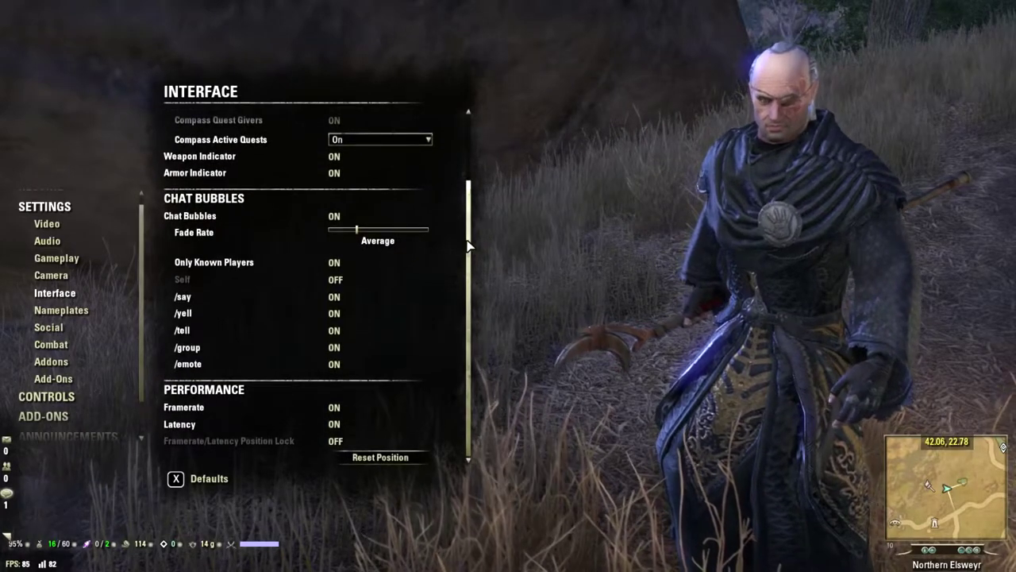
click(337, 283)
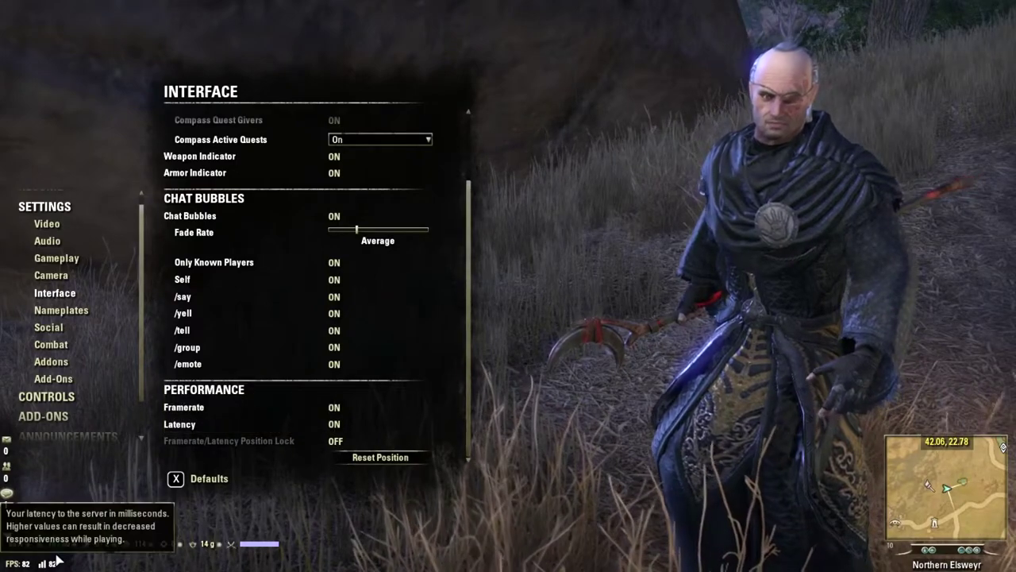
Move the FPS/latency meter to the top-left and the bag and gold bar down, then open Nameplates.
drag(76, 559, 73, 8)
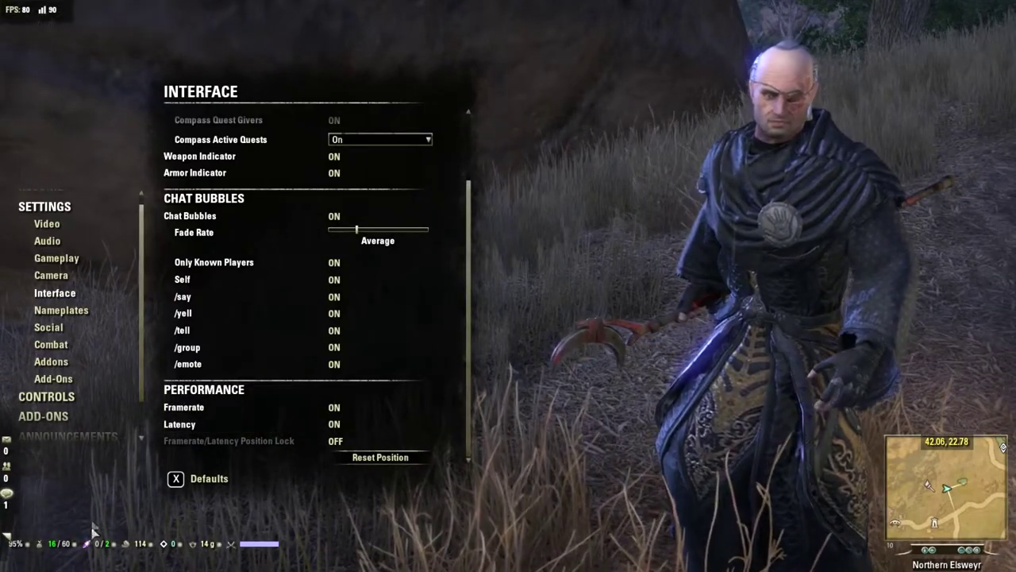
drag(92, 546, 79, 567)
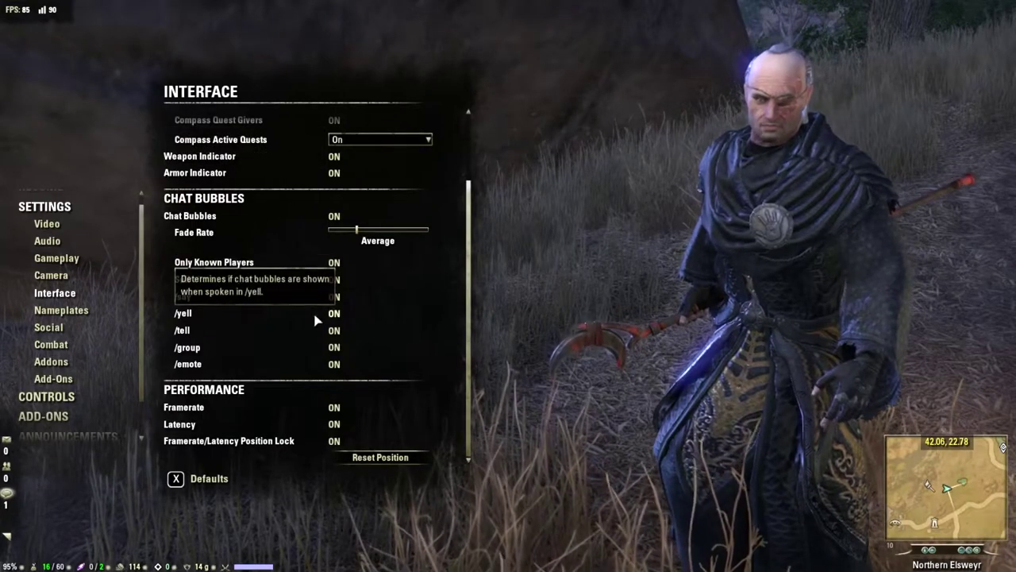
click(49, 313)
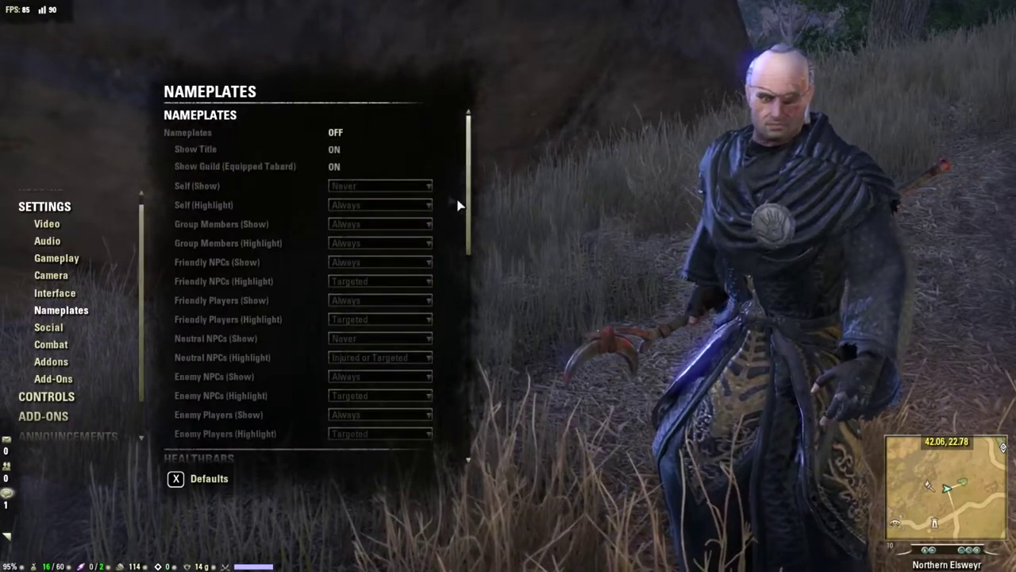
scroll(450, 200, down, 8)
scroll(450, 200, down, 3)
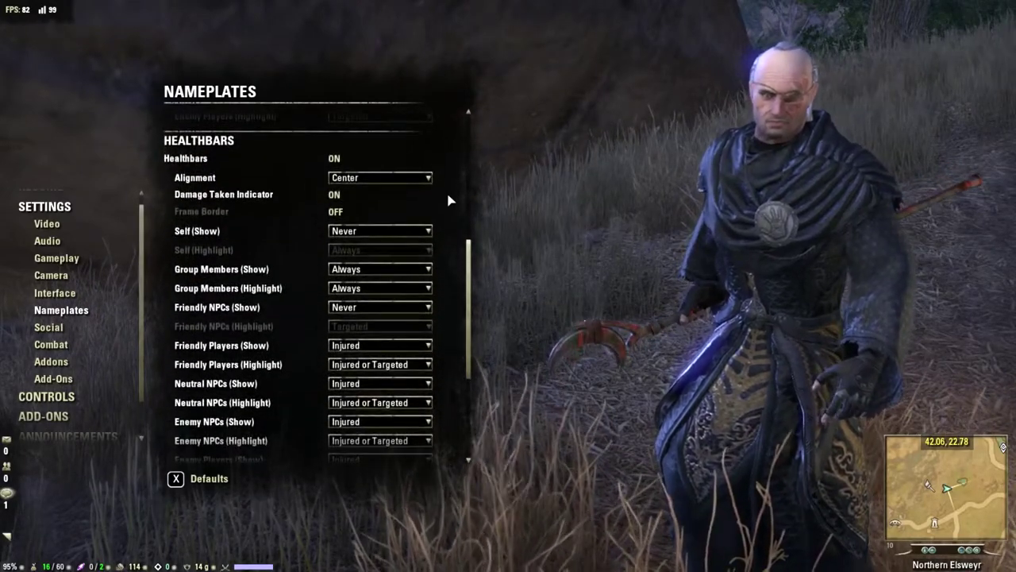
scroll(449, 200, down, 1)
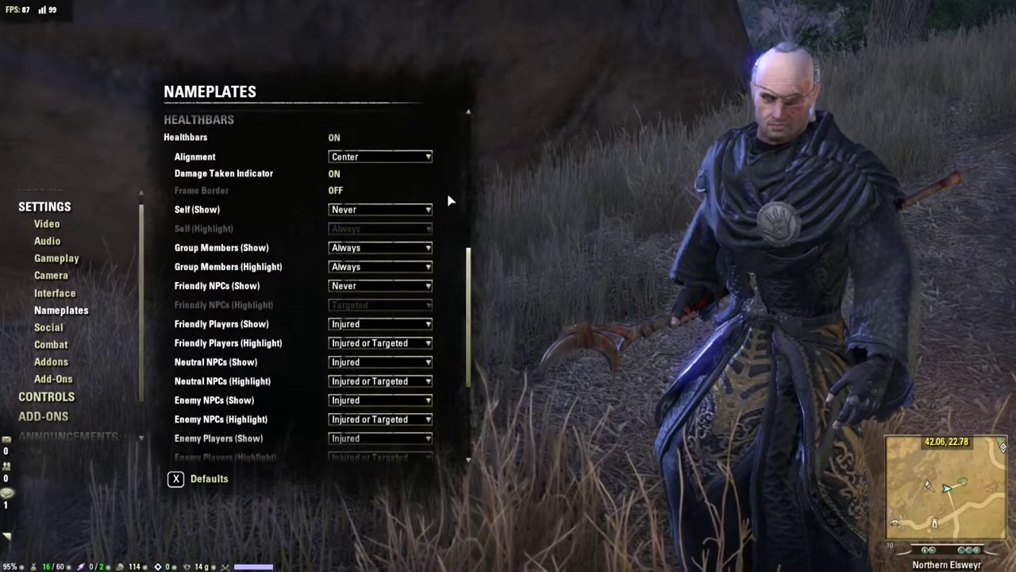
click(379, 210)
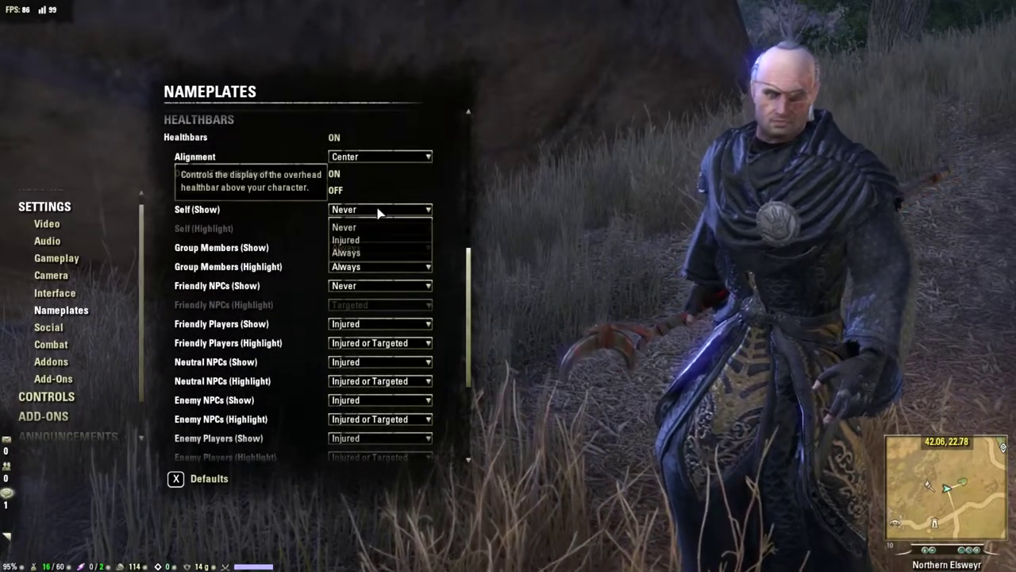
click(361, 253)
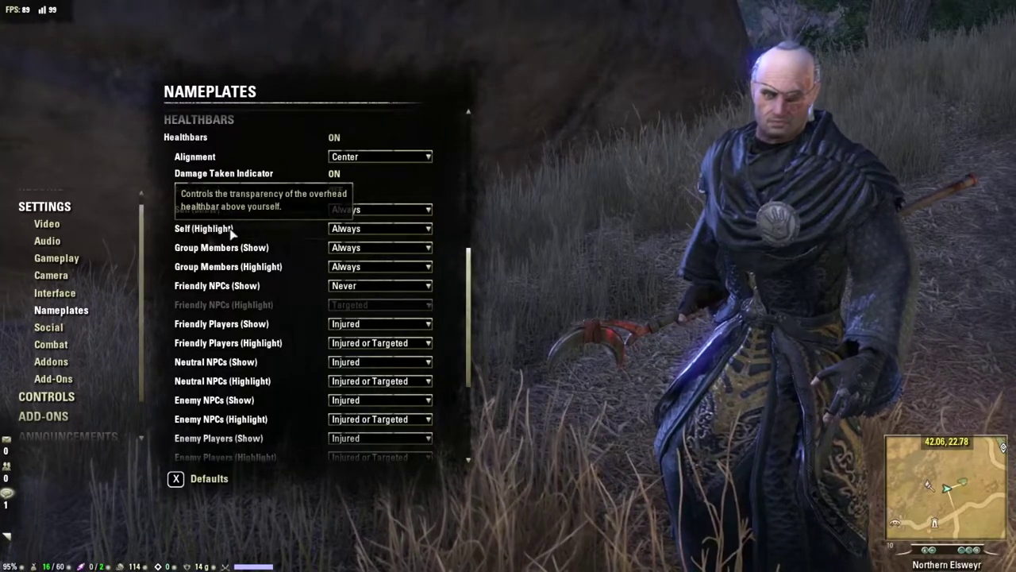
click(395, 215)
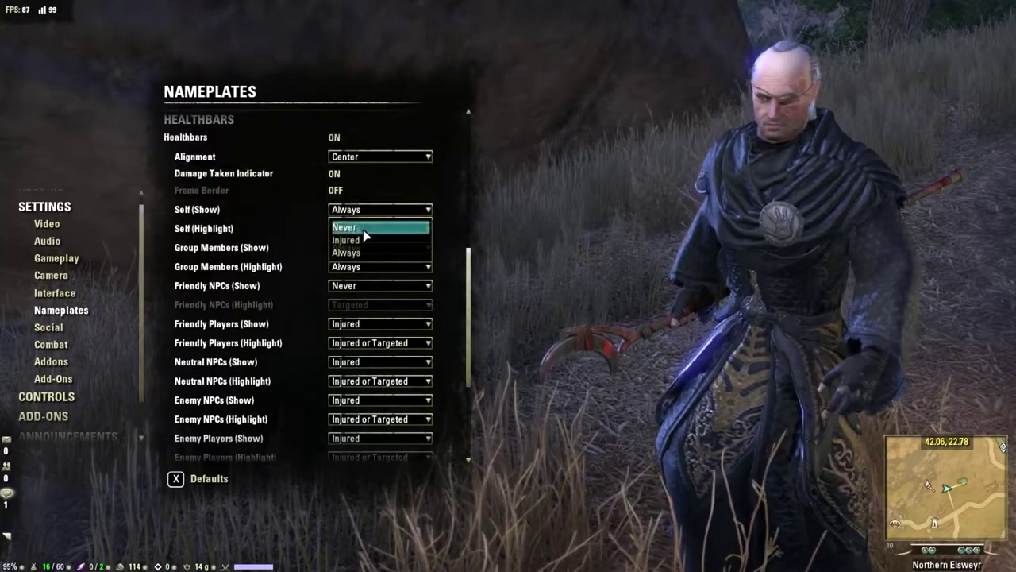
click(366, 228)
scroll(417, 215, down, 6)
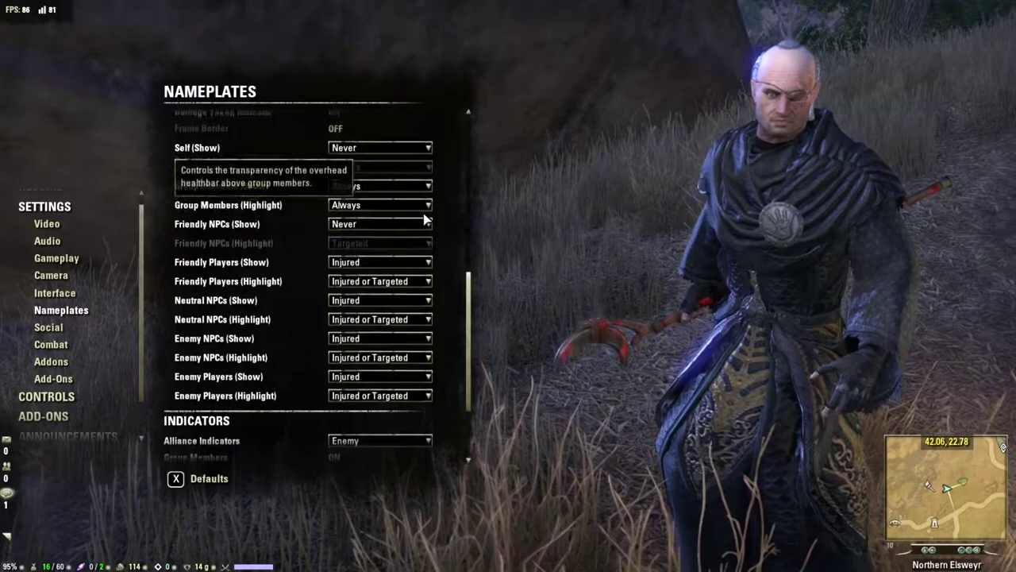